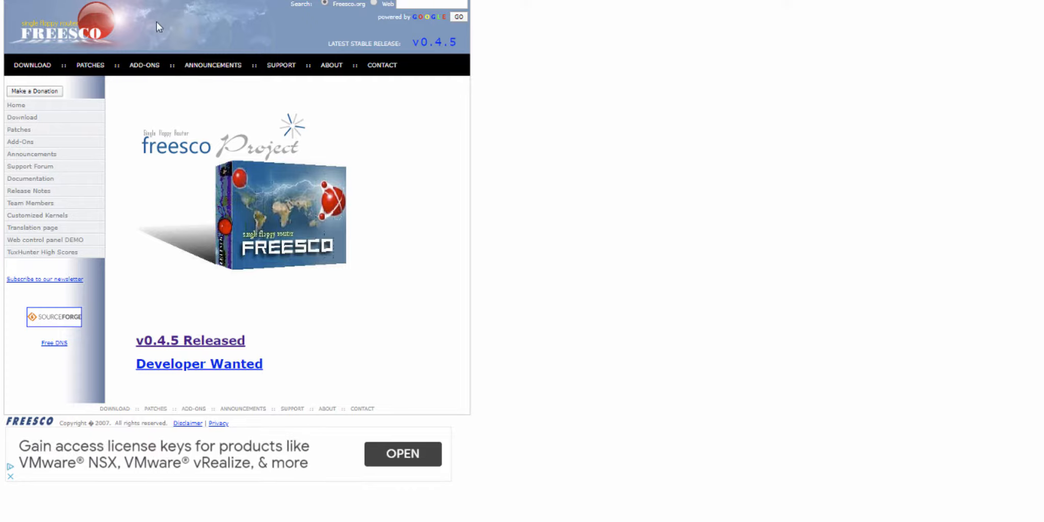
Step: Open the v0.4.5 release page of the FREESCO site and examine the version 0.4.5 downloads
{"action": "left_click", "coordinate": [214, 342]}
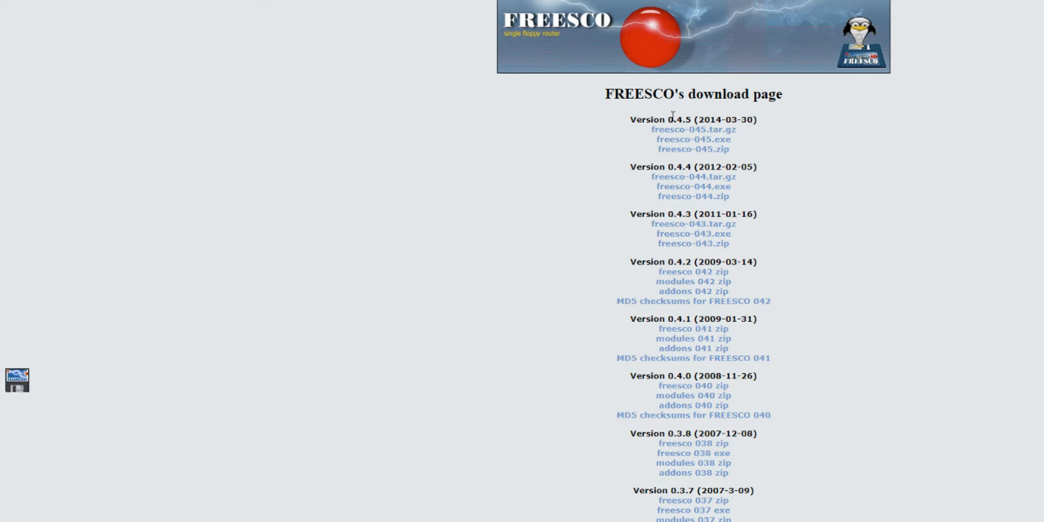
{"action": "left_click_drag", "start_coordinate": [665, 120], "coordinate": [721, 121]}
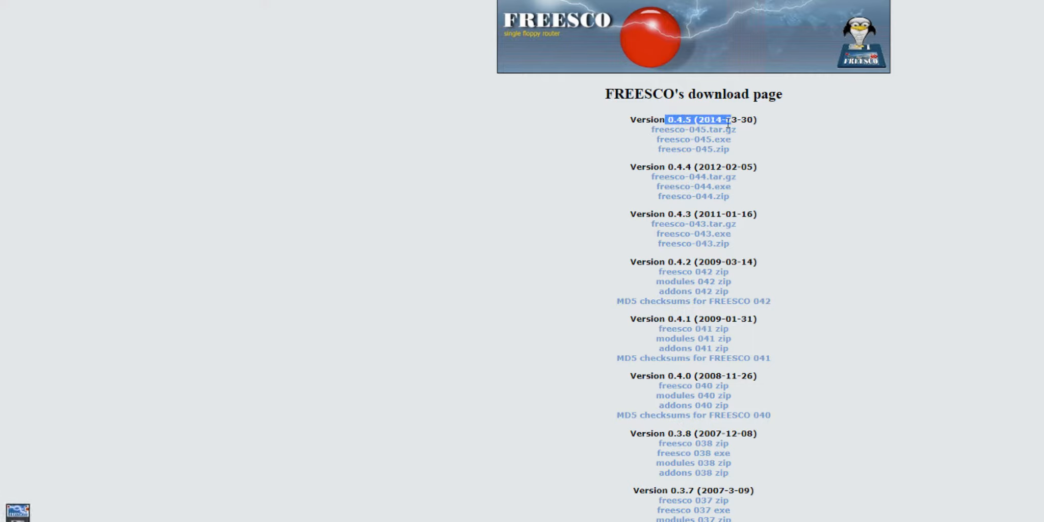
{"action": "left_click", "coordinate": [826, 137]}
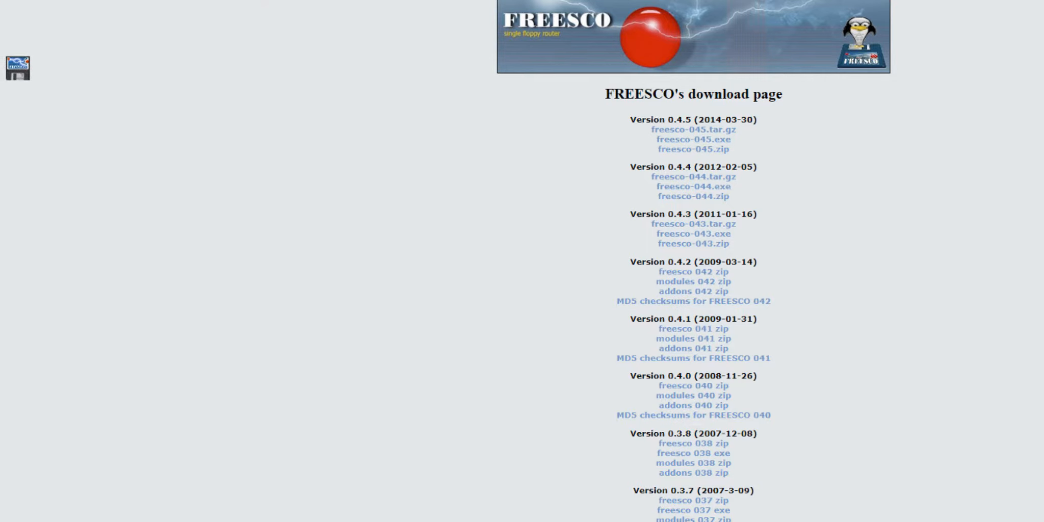
Step: Switch to File Explorer and examine the name and extension of the freesco5.flp floppy image in the FREESCO-0.4.5 folder
{"action": "key", "text": "alt+Tab"}
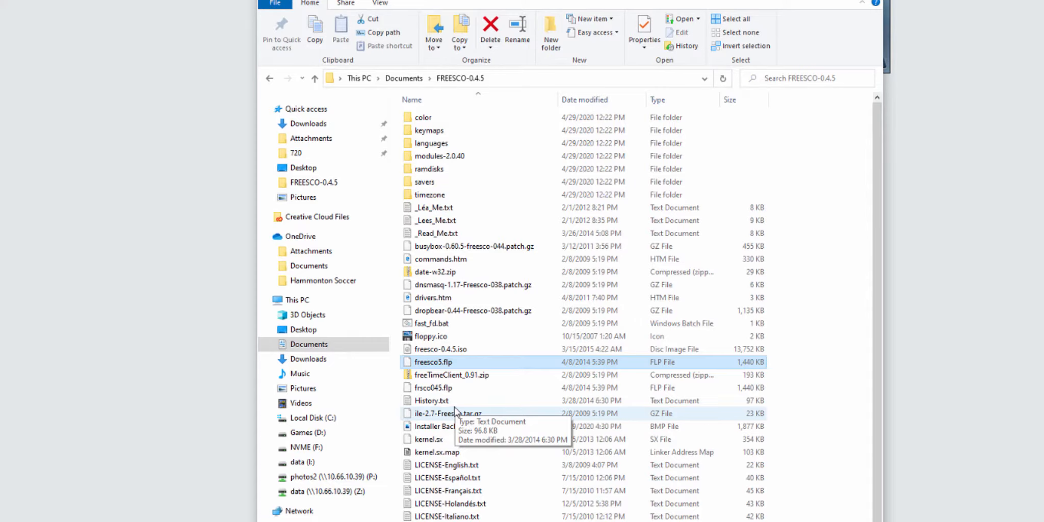
{"action": "left_click", "coordinate": [446, 363]}
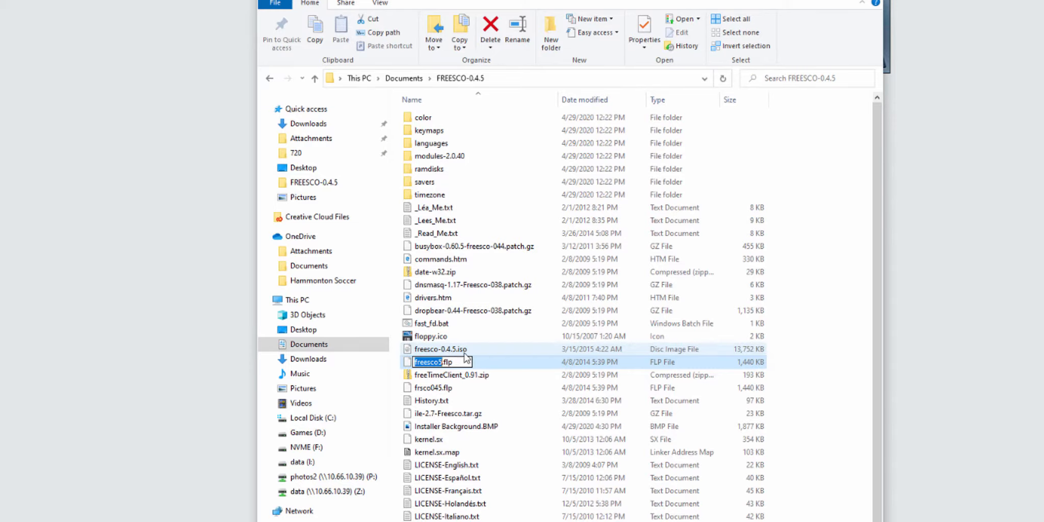
{"action": "left_click", "coordinate": [463, 362]}
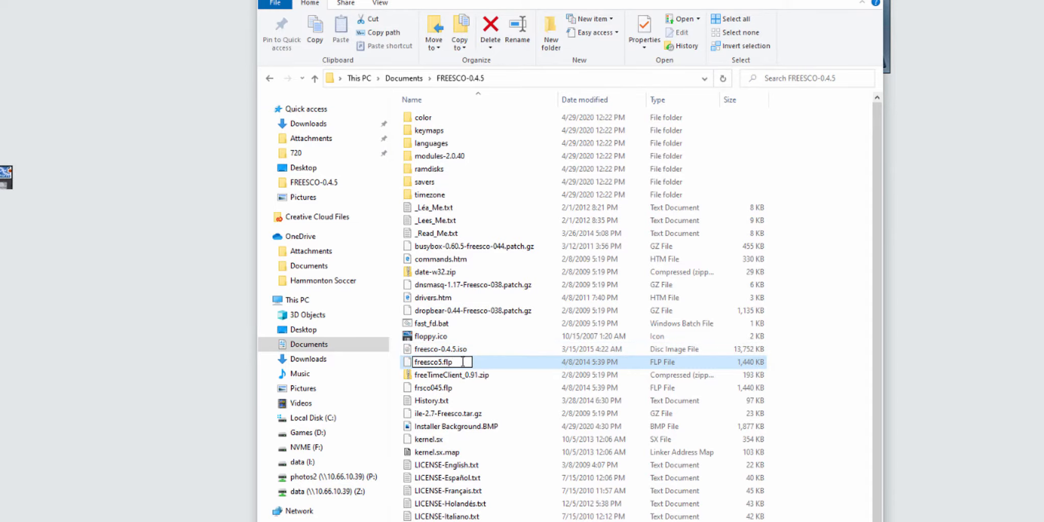
{"action": "left_click_drag", "start_coordinate": [443, 361], "coordinate": [455, 362]}
{"action": "left_click", "coordinate": [470, 353]}
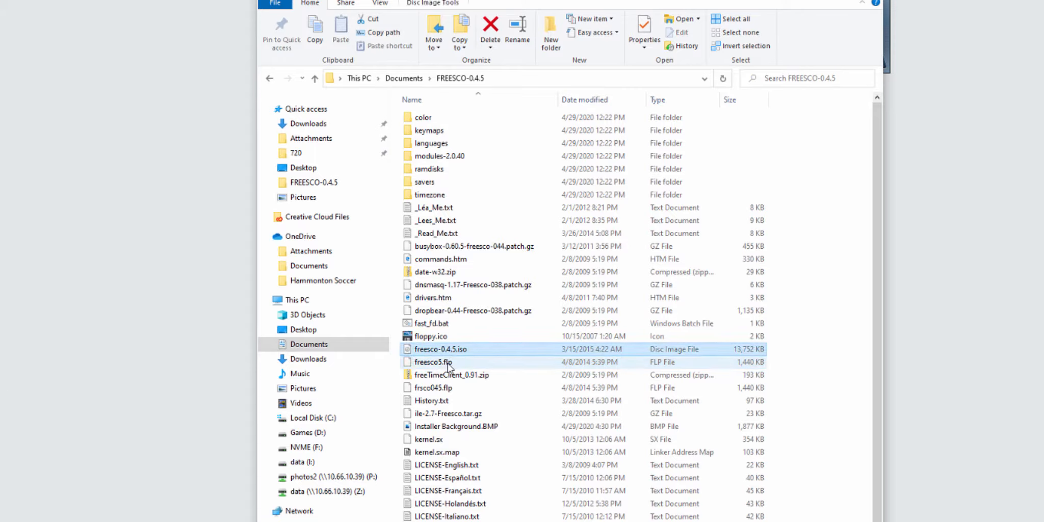
{"action": "left_click", "coordinate": [448, 363]}
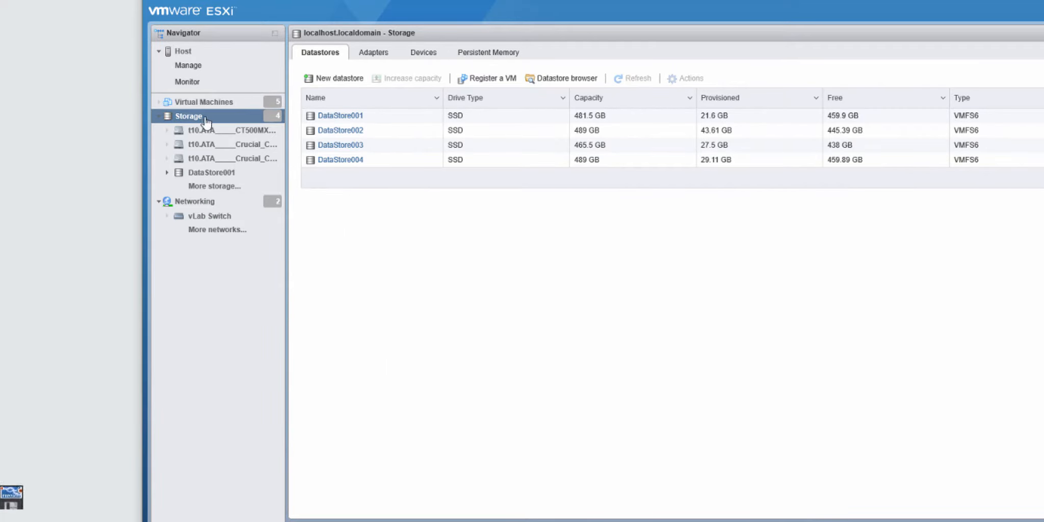
Step: In VMware ESXi, upload frsco045.flp from the FREESCO-0.4.5 folder to ISO/Freesco on DataStore001 and close the datastore browser
{"action": "left_click", "coordinate": [555, 77]}
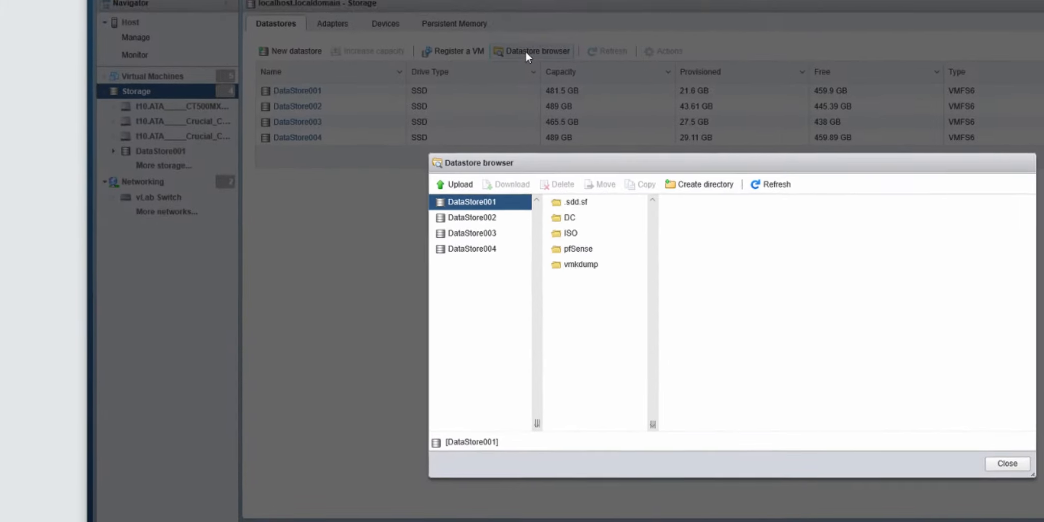
{"action": "left_click", "coordinate": [581, 234]}
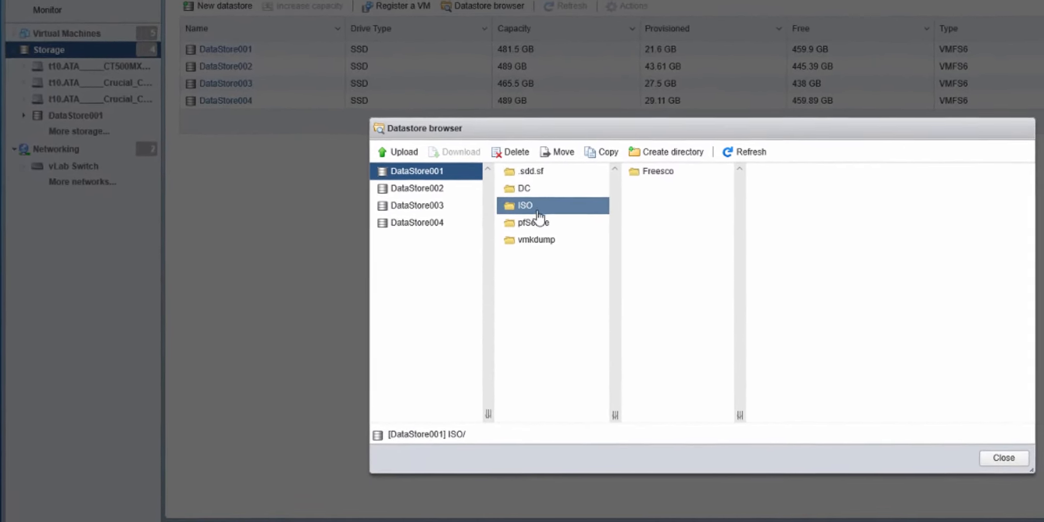
{"action": "left_click", "coordinate": [658, 170]}
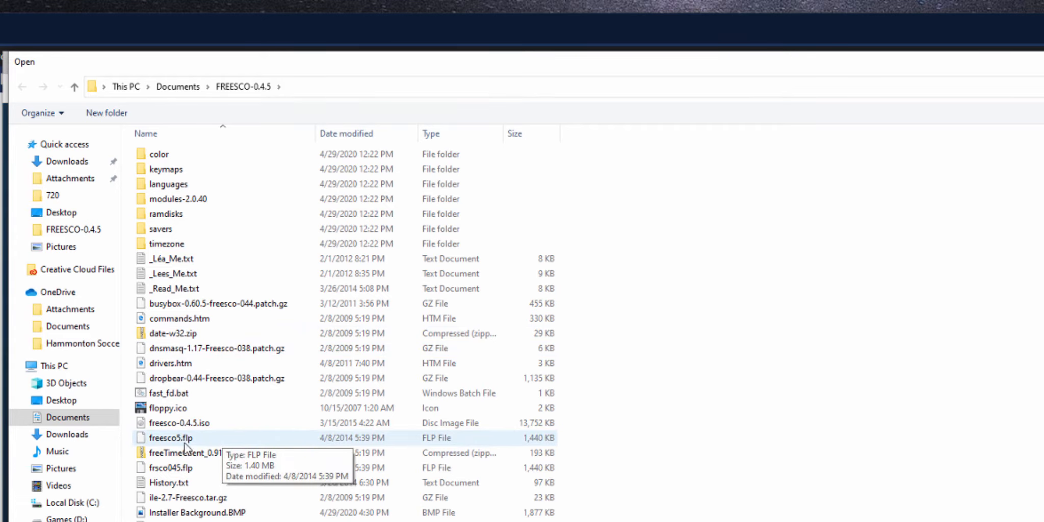
{"action": "left_click", "coordinate": [150, 470]}
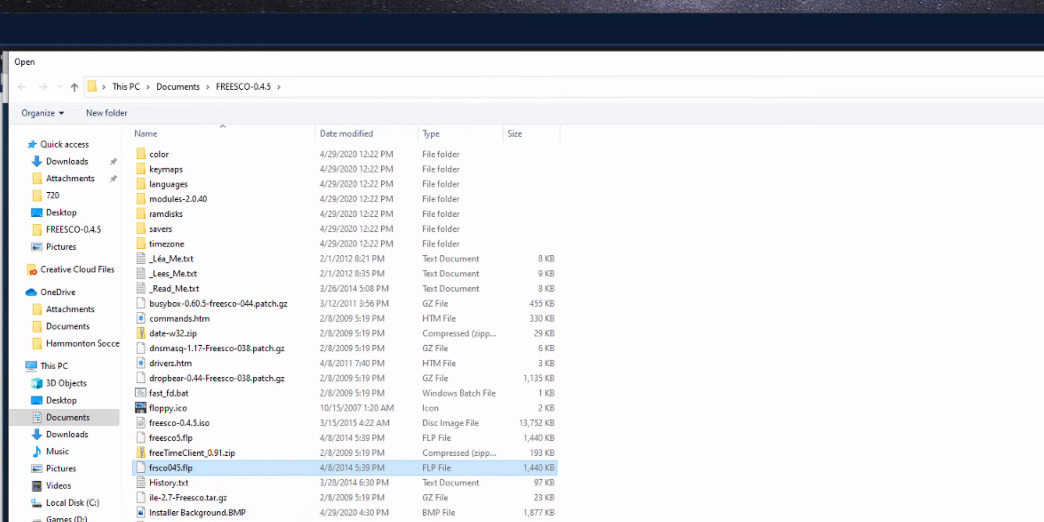
{"action": "key", "text": "Return"}
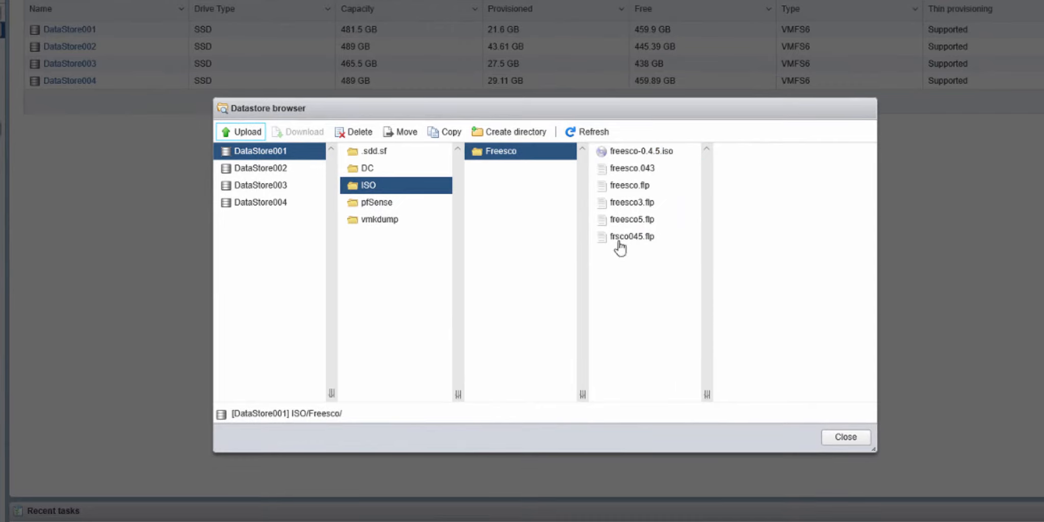
{"action": "left_click", "coordinate": [845, 437]}
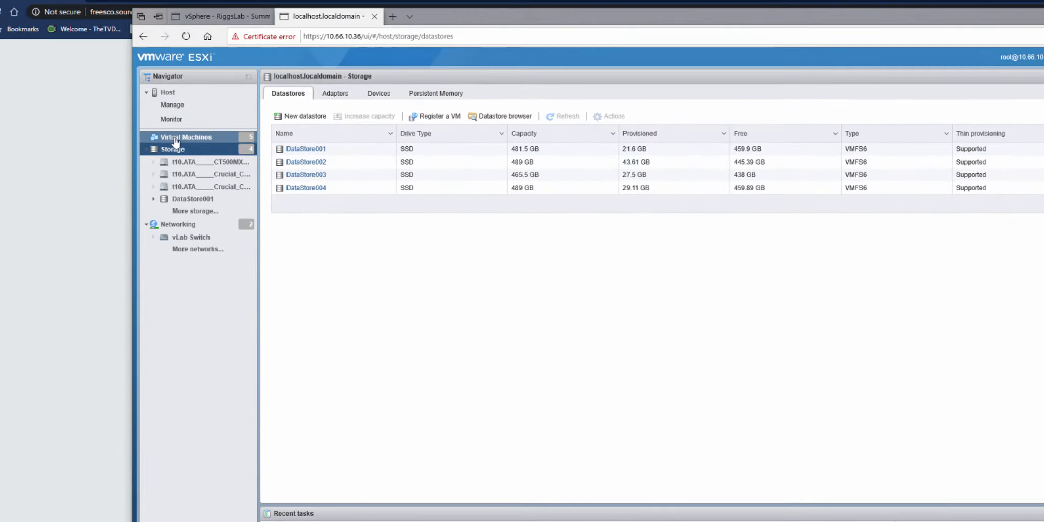
Step: Start creating a new virtual machine and name it vFreesco
{"action": "left_click", "coordinate": [186, 136]}
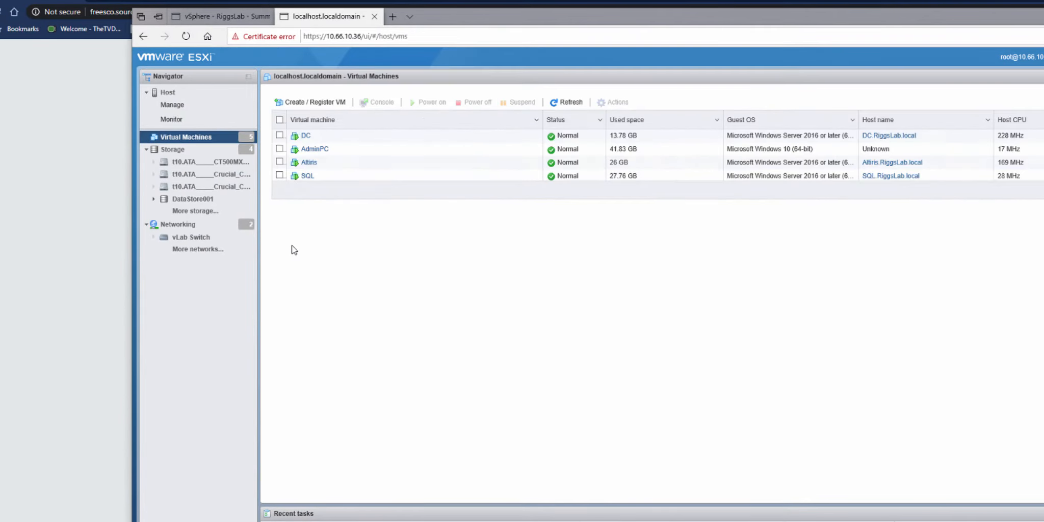
{"action": "left_click", "coordinate": [301, 103]}
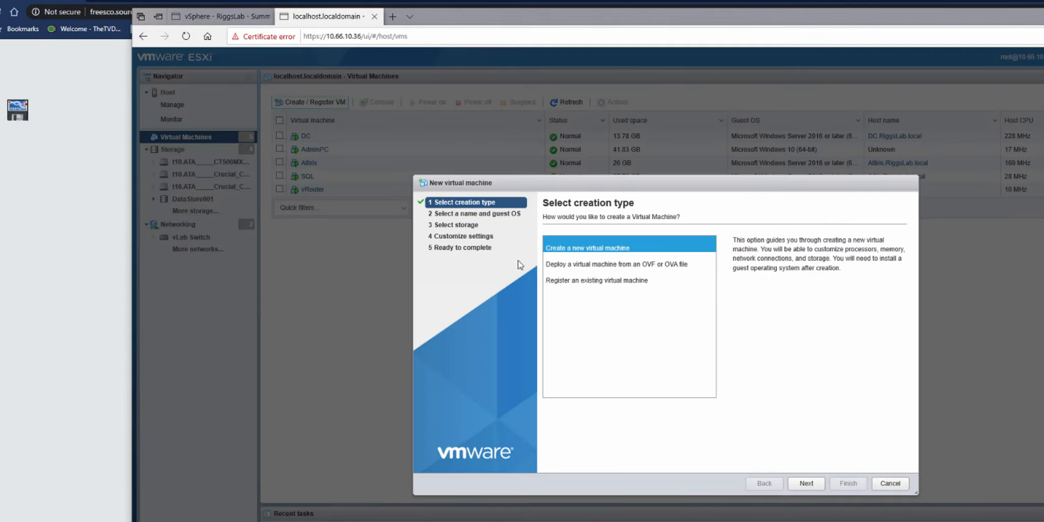
{"action": "left_click", "coordinate": [806, 483]}
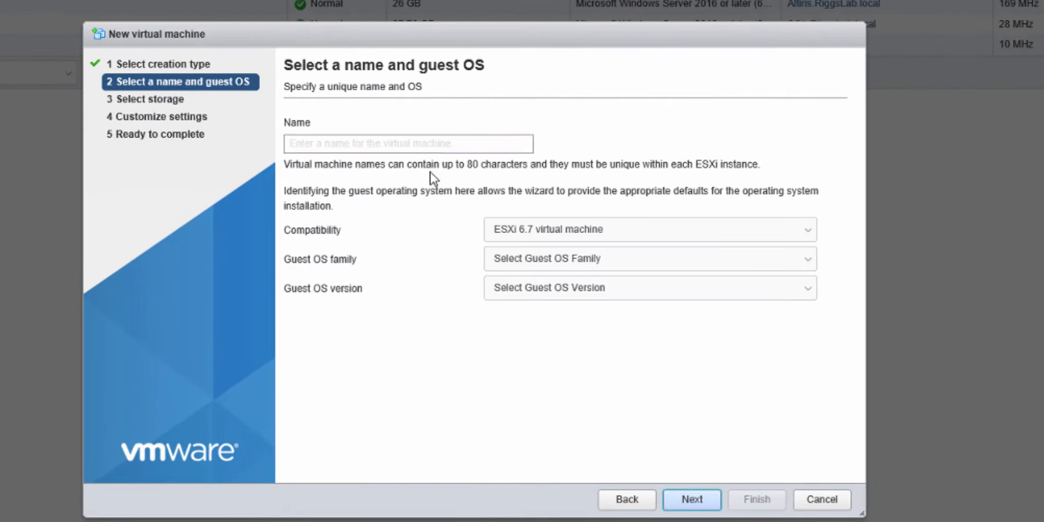
{"action": "left_click", "coordinate": [400, 143]}
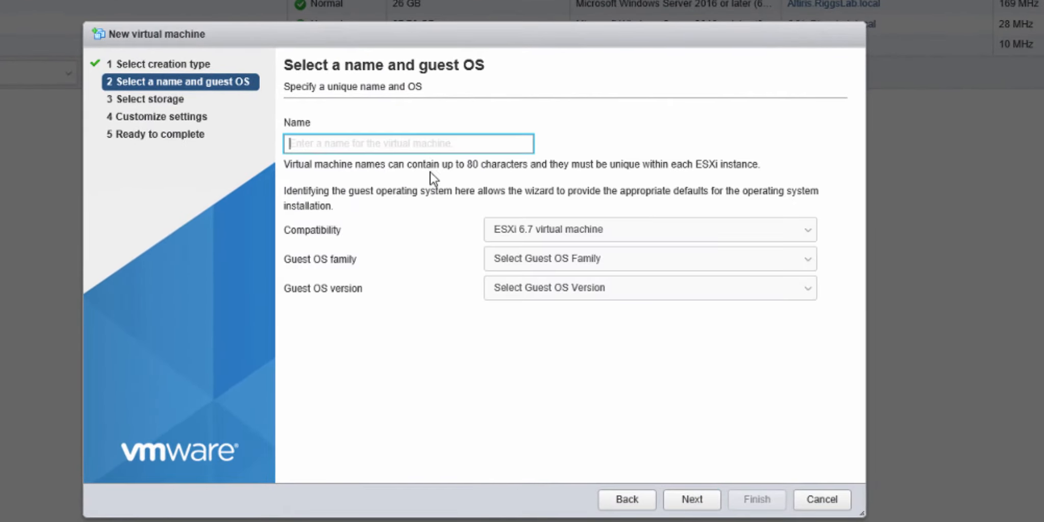
{"action": "type", "text": "v"}
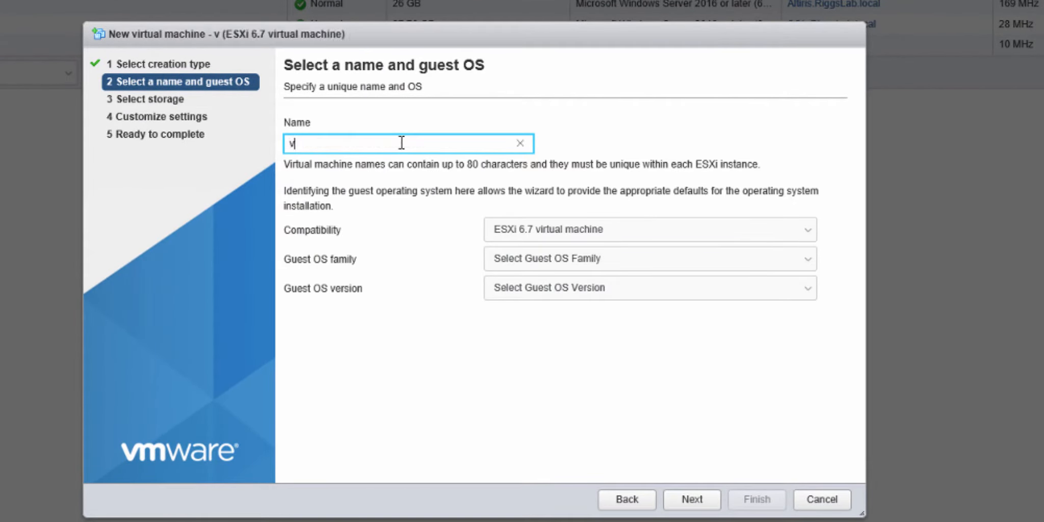
{"action": "type", "text": "Freesco"}
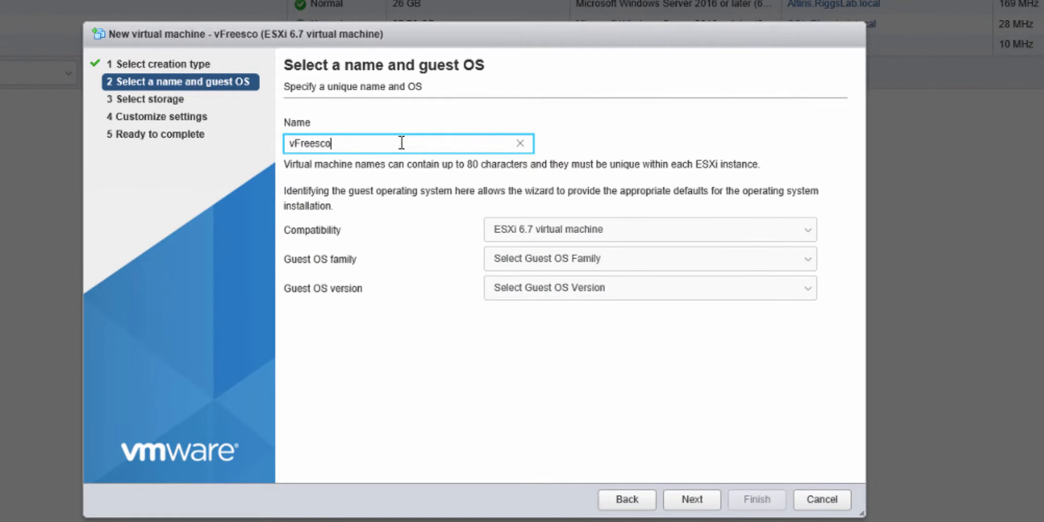
Step: Set compatibility to ESXi 6.7 U2 and the guest OS to Linux, Other Linux (32-bit), and continue past storage to the hardware settings
{"action": "left_click", "coordinate": [621, 243]}
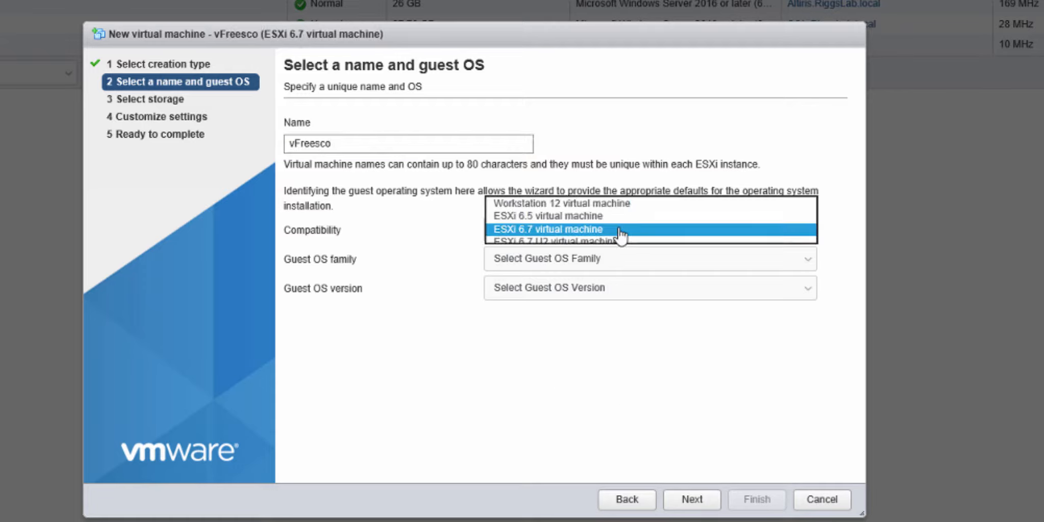
{"action": "left_click", "coordinate": [599, 244]}
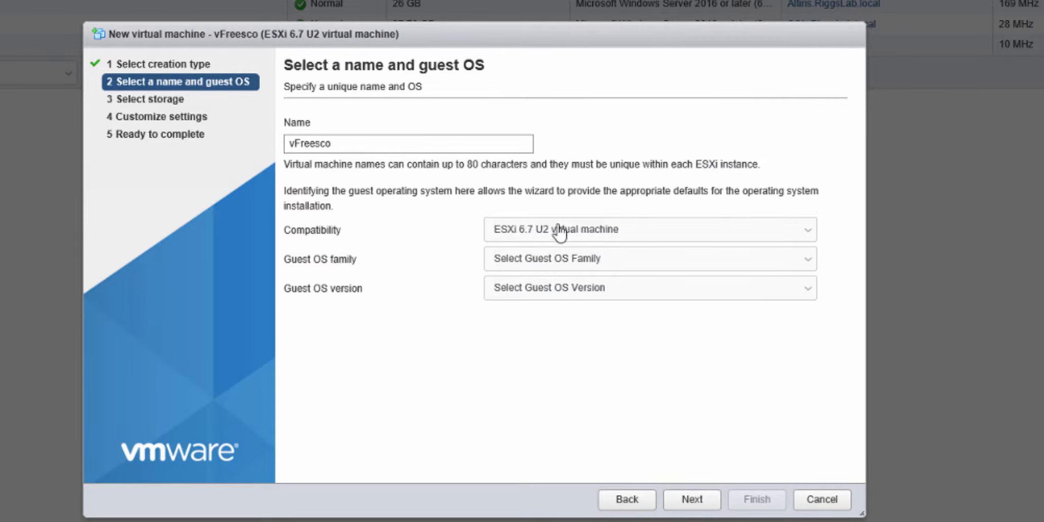
{"action": "left_click", "coordinate": [592, 263]}
{"action": "left_click", "coordinate": [539, 272]}
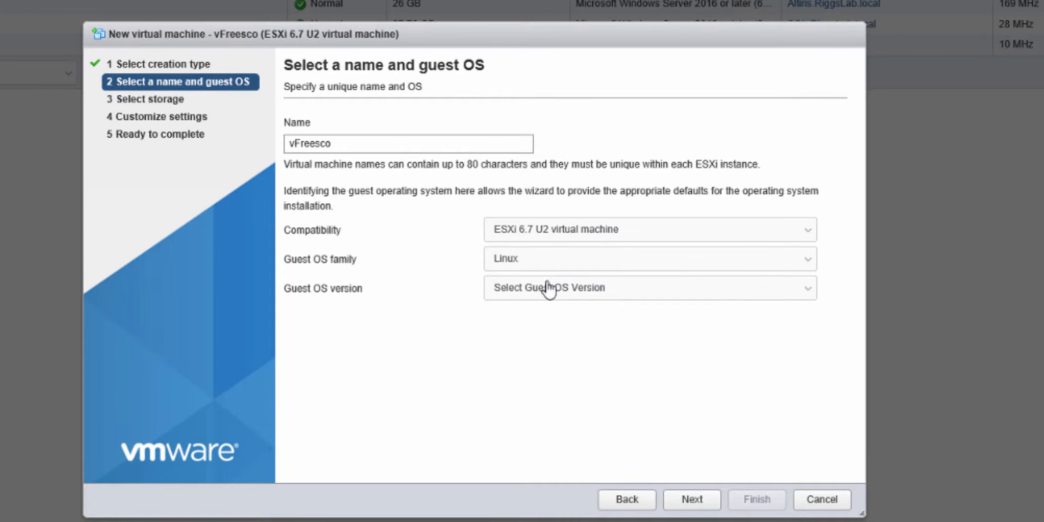
{"action": "left_click", "coordinate": [561, 290]}
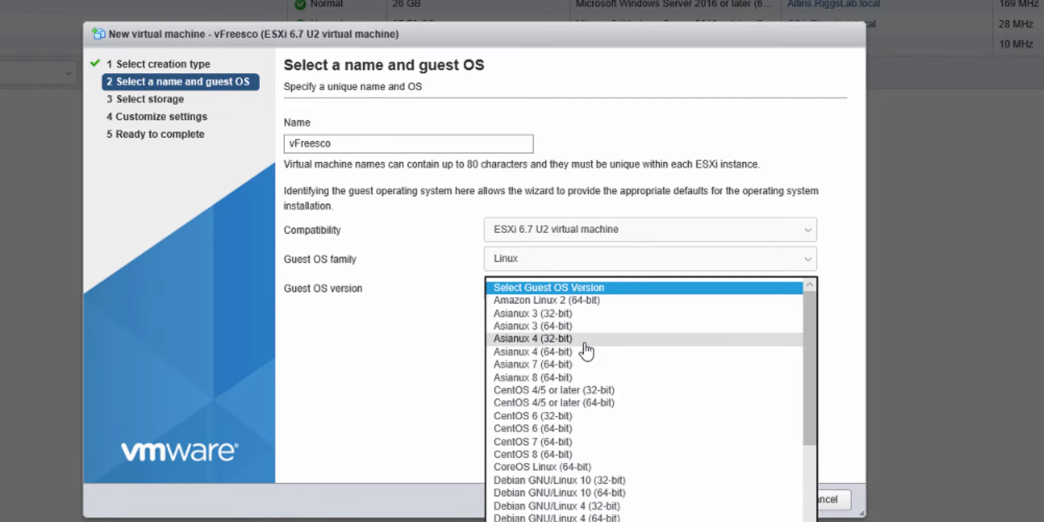
{"action": "scroll", "coordinate": [584, 459], "scroll_direction": "down", "scroll_amount": 6}
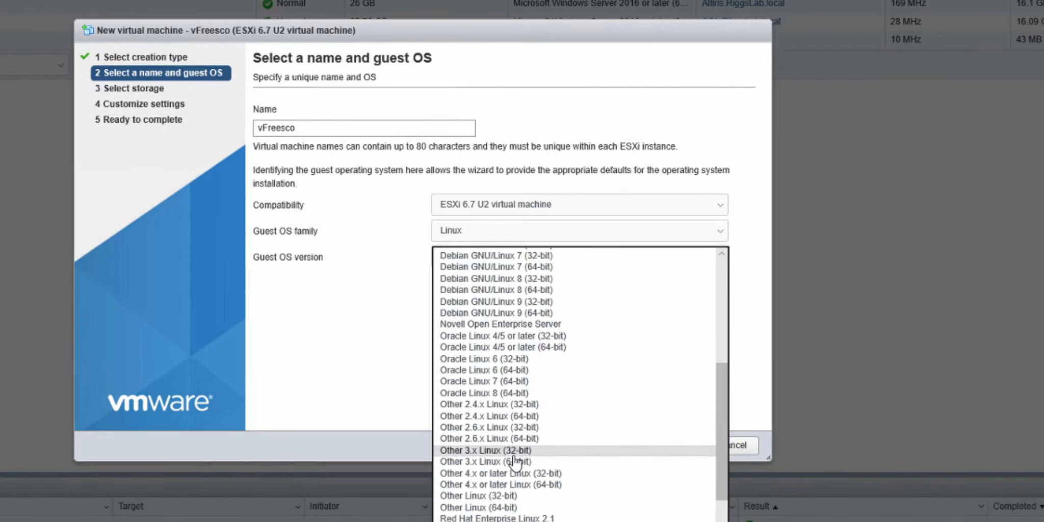
{"action": "left_click", "coordinate": [480, 496]}
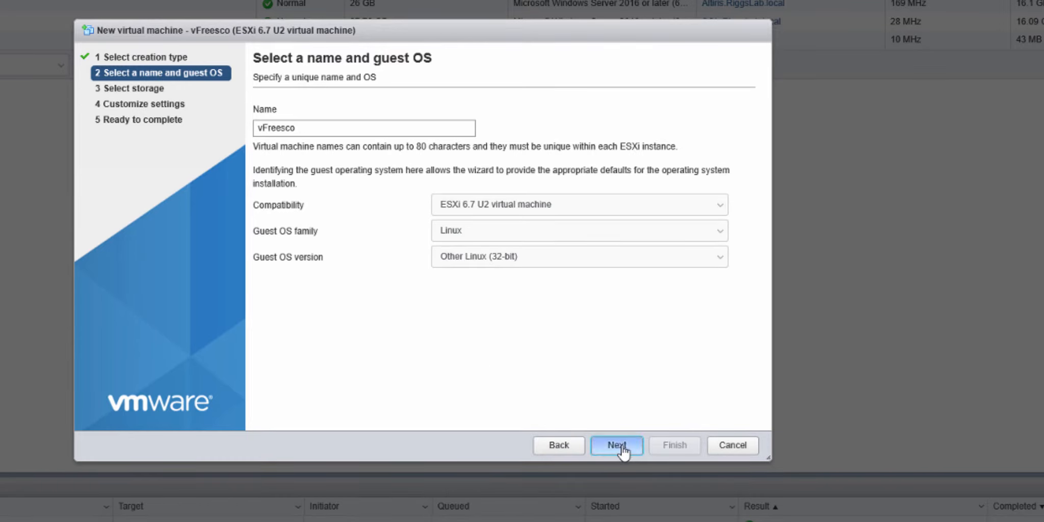
{"action": "left_click", "coordinate": [617, 446]}
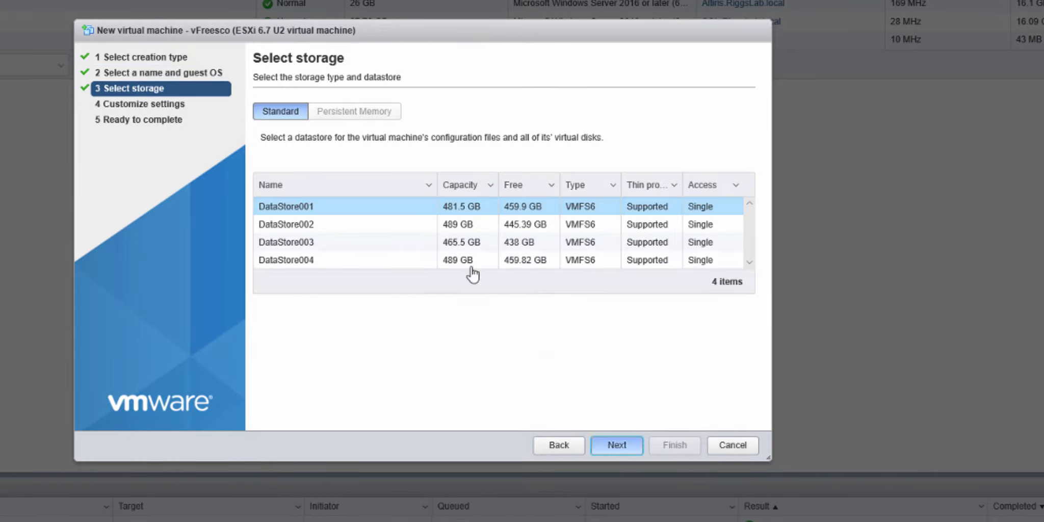
{"action": "key", "text": "Return"}
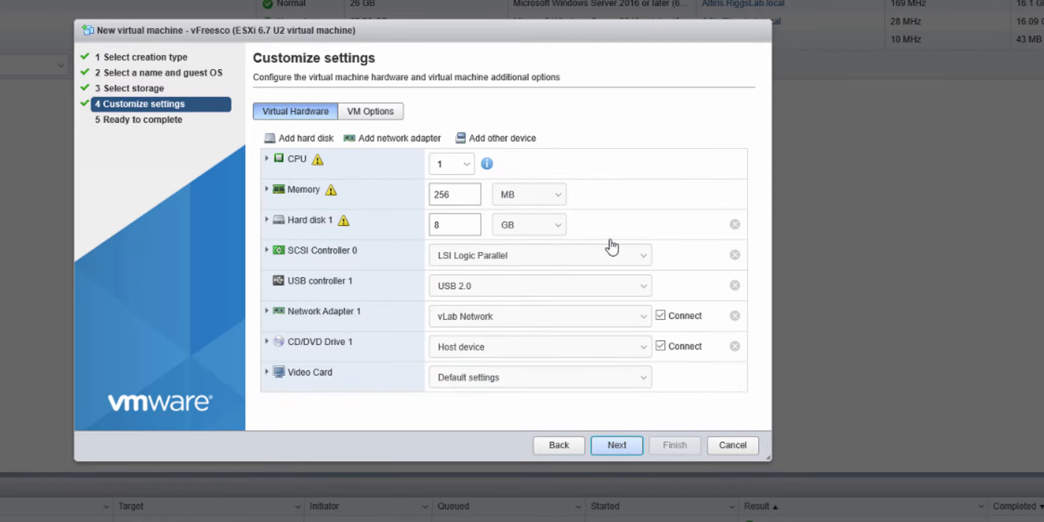
Step: Remove the hard disk and CD/DVD drive from the virtual hardware and add a second network adapter
{"action": "left_click", "coordinate": [735, 224]}
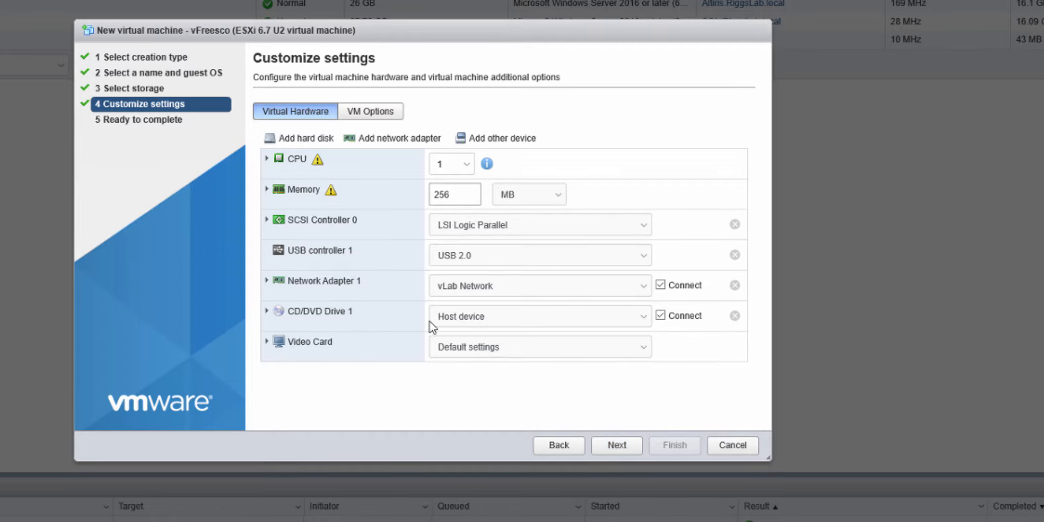
{"action": "left_click", "coordinate": [735, 316]}
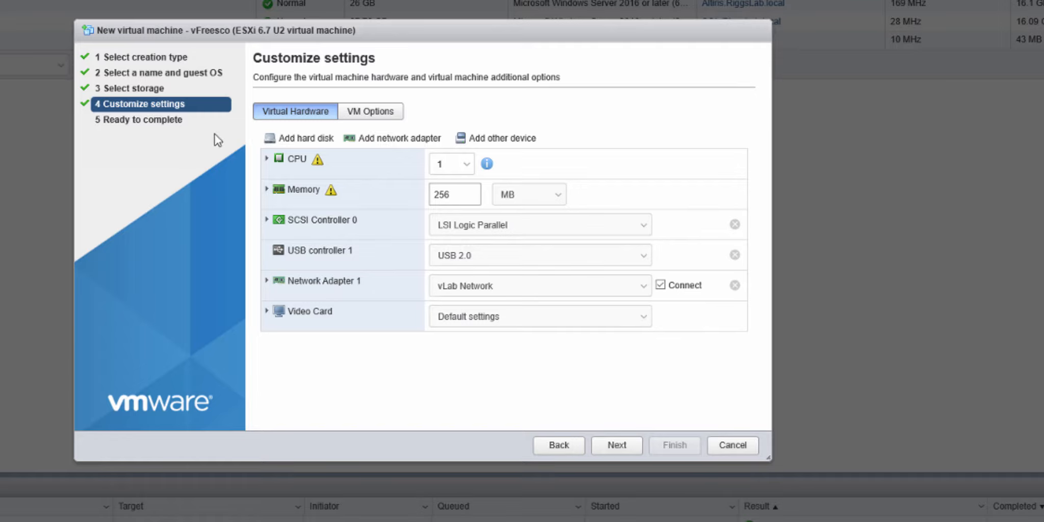
{"action": "left_click", "coordinate": [398, 141]}
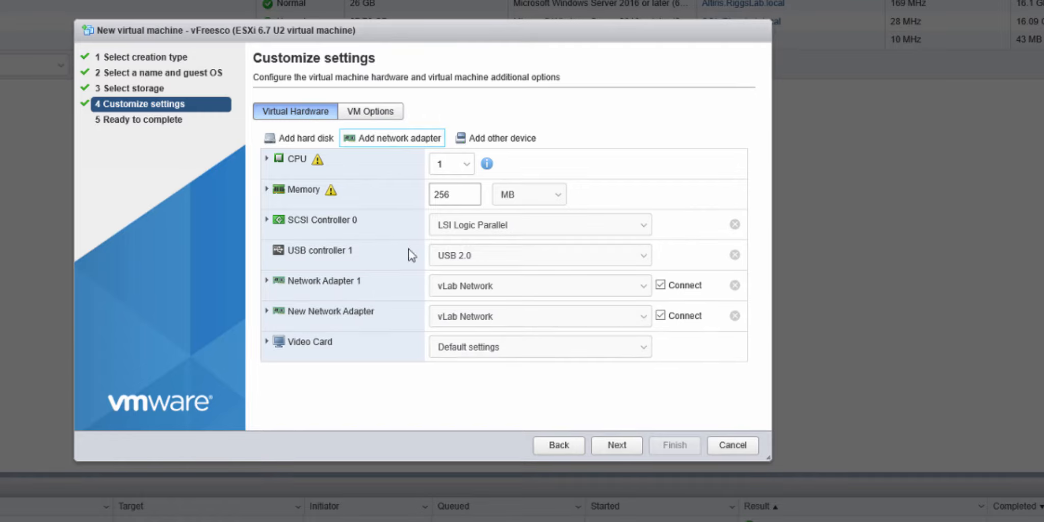
Step: Set Network Adapter 1 to the AMD Lance PCNet 32 adapter type and connect it to VM Network
{"action": "left_click", "coordinate": [266, 282]}
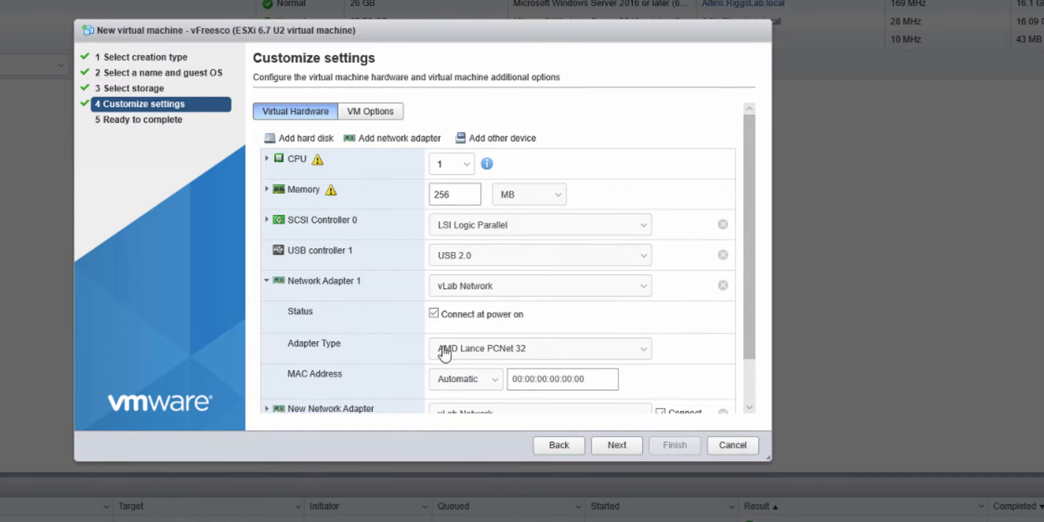
{"action": "scroll", "coordinate": [493, 354], "scroll_direction": "down", "scroll_amount": 2}
{"action": "left_click", "coordinate": [468, 295]}
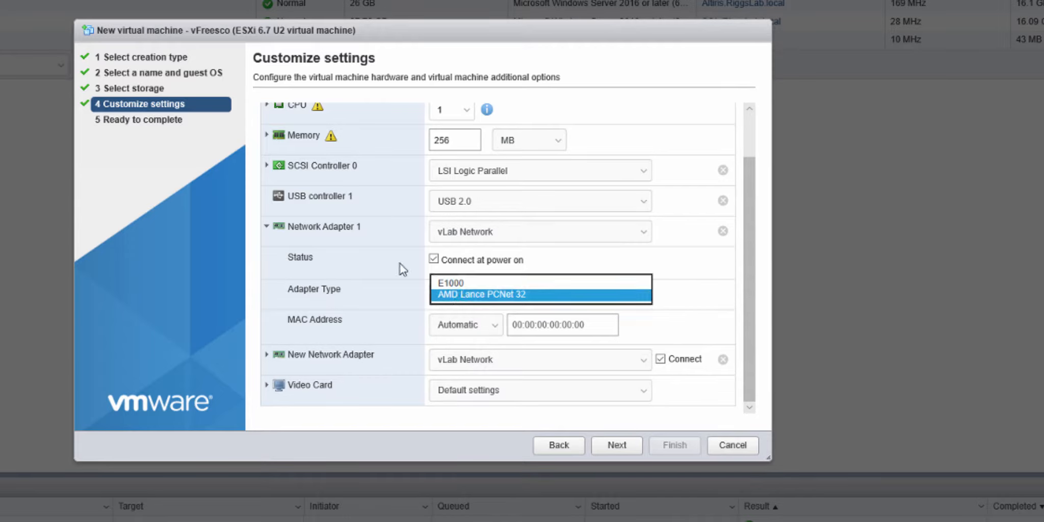
{"action": "left_click", "coordinate": [461, 294]}
{"action": "left_click", "coordinate": [482, 233]}
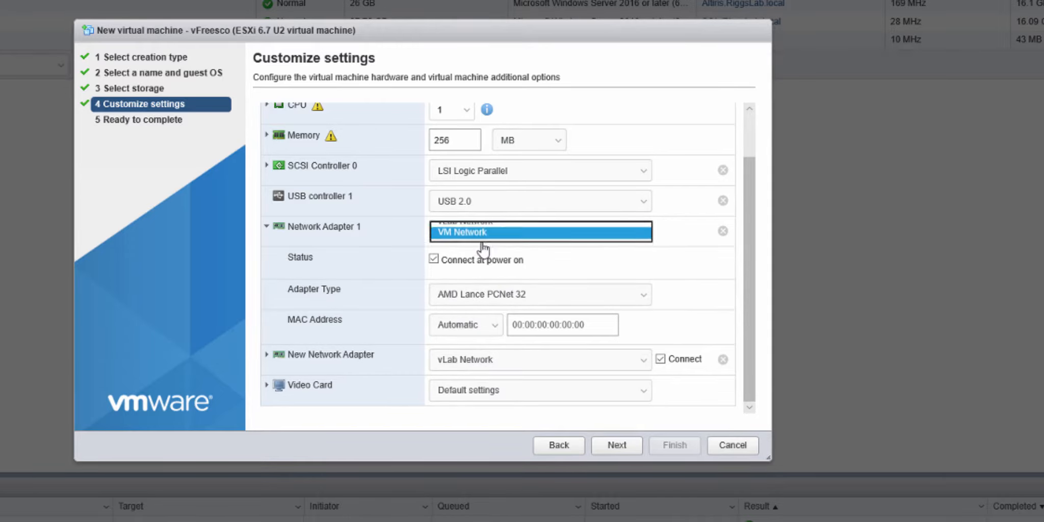
{"action": "left_click", "coordinate": [482, 247]}
{"action": "left_click", "coordinate": [266, 226]}
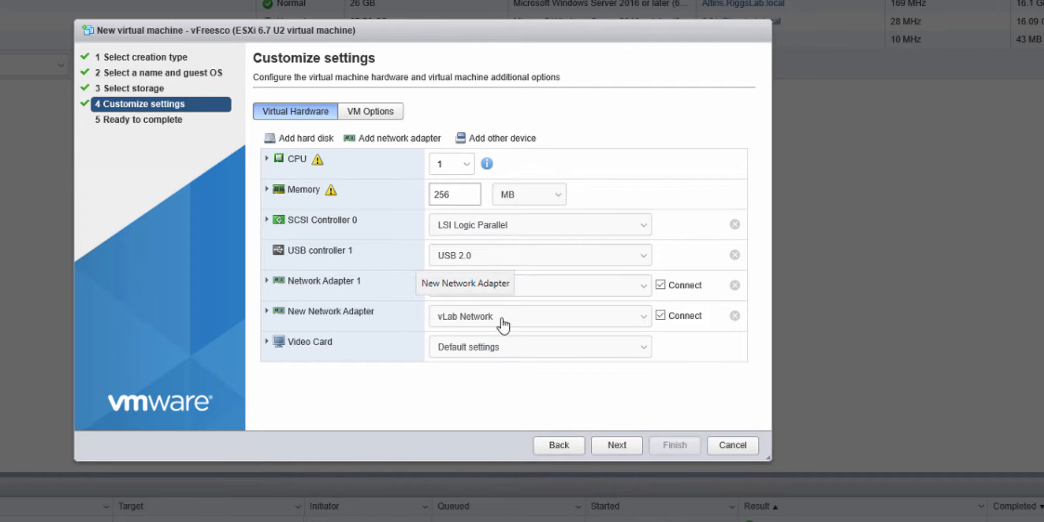
Step: Add a floppy drive using the existing image ISO/Freesco/frsco045.flp on DataStore001 and finish creating the virtual machine
{"action": "left_click", "coordinate": [503, 143]}
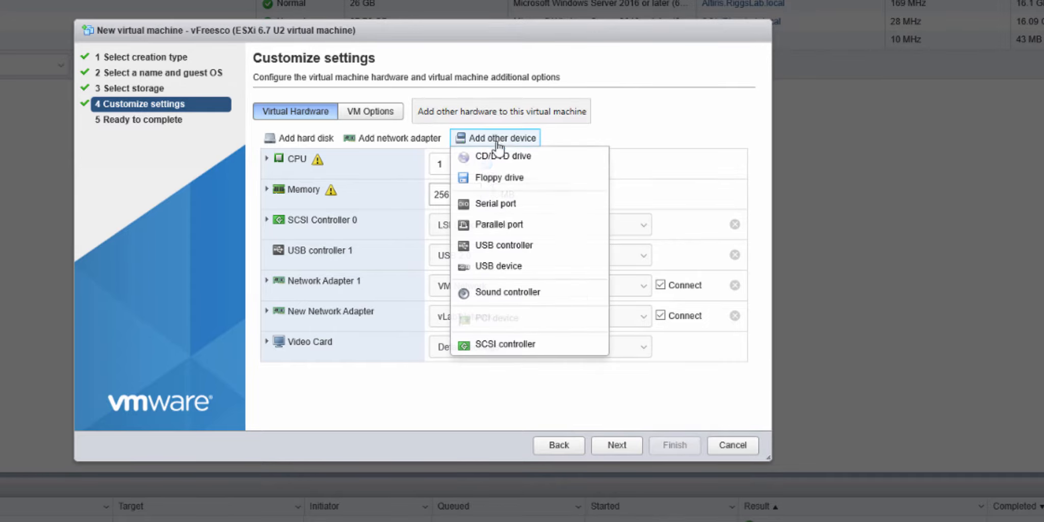
{"action": "left_click", "coordinate": [499, 178]}
{"action": "left_click", "coordinate": [222, 148]}
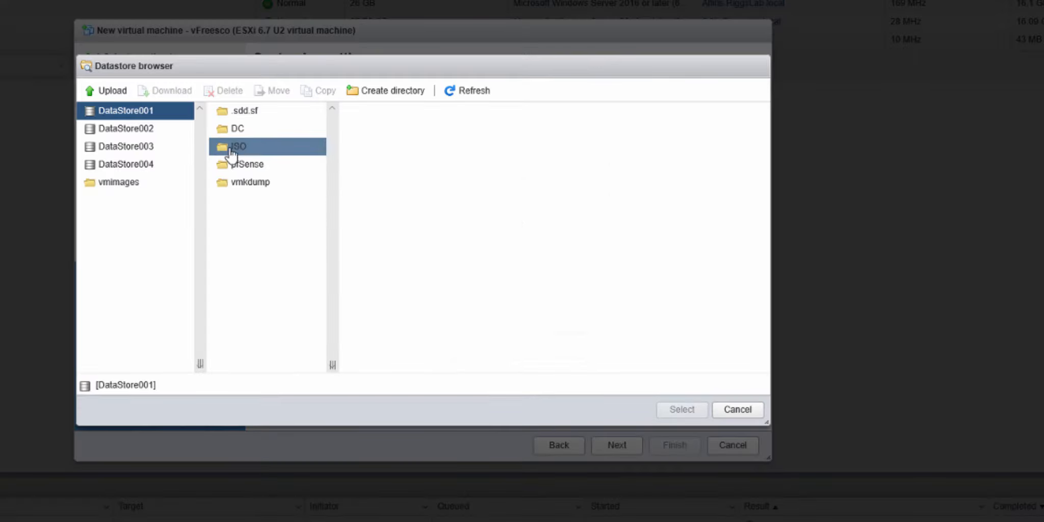
{"action": "left_click", "coordinate": [378, 112]}
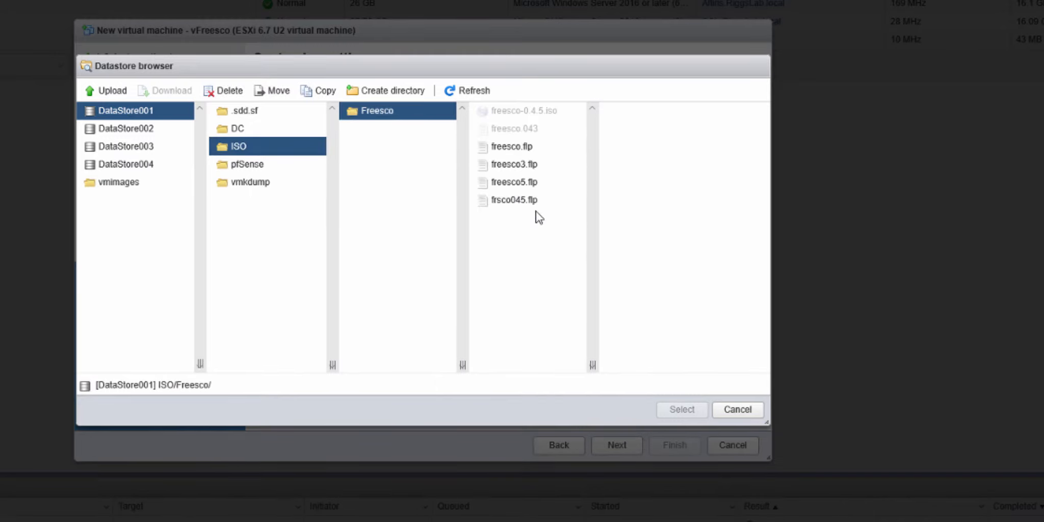
{"action": "left_click", "coordinate": [500, 204]}
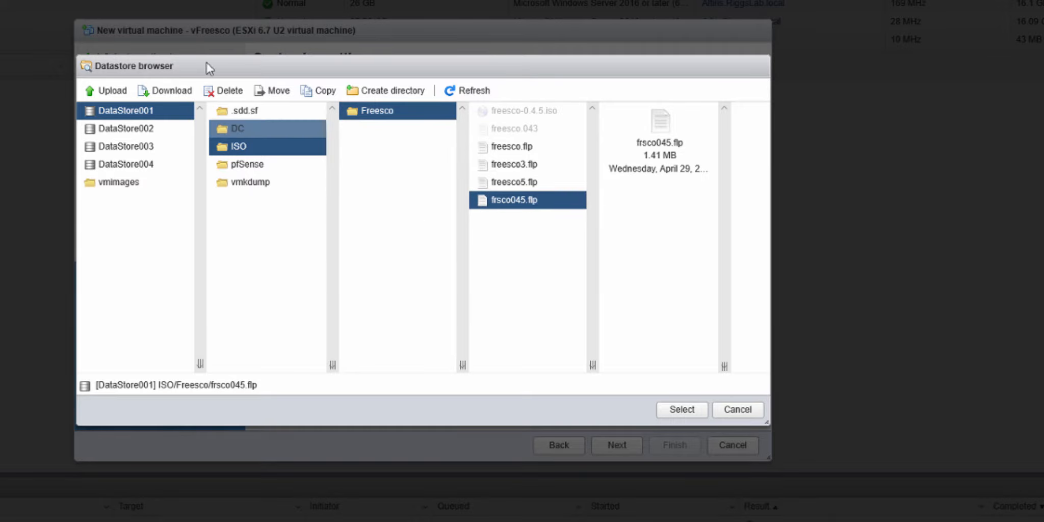
{"action": "left_click", "coordinate": [682, 410]}
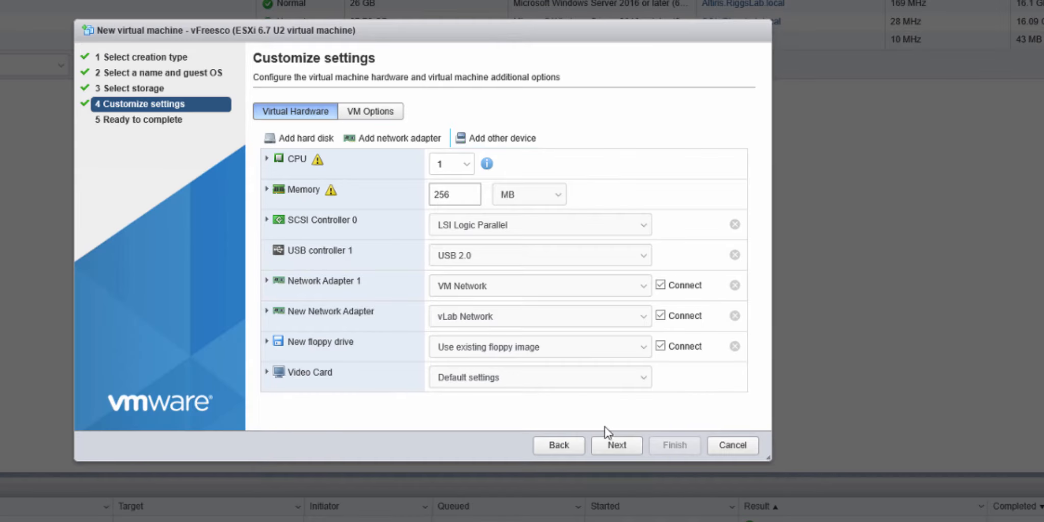
{"action": "left_click", "coordinate": [617, 449]}
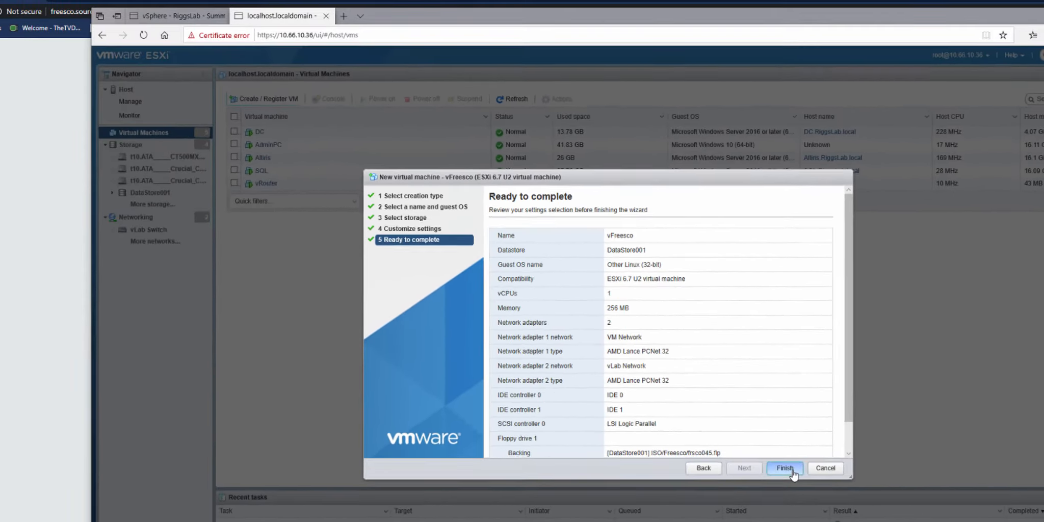
{"action": "left_click", "coordinate": [792, 471]}
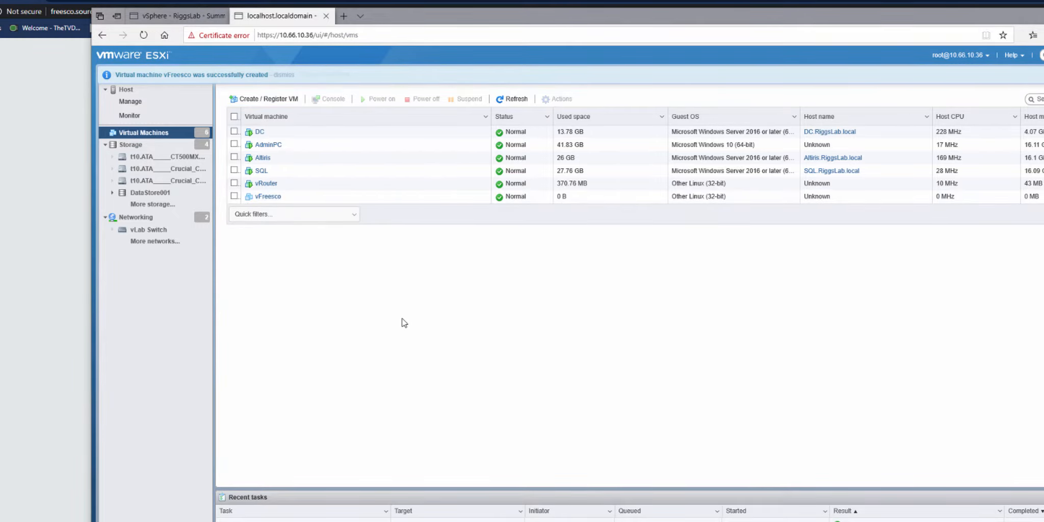
Step: Launch the remote console for the vFreesco virtual machine and power it on
{"action": "right_click", "coordinate": [268, 197]}
{"action": "mouse_move", "coordinate": [306, 263]}
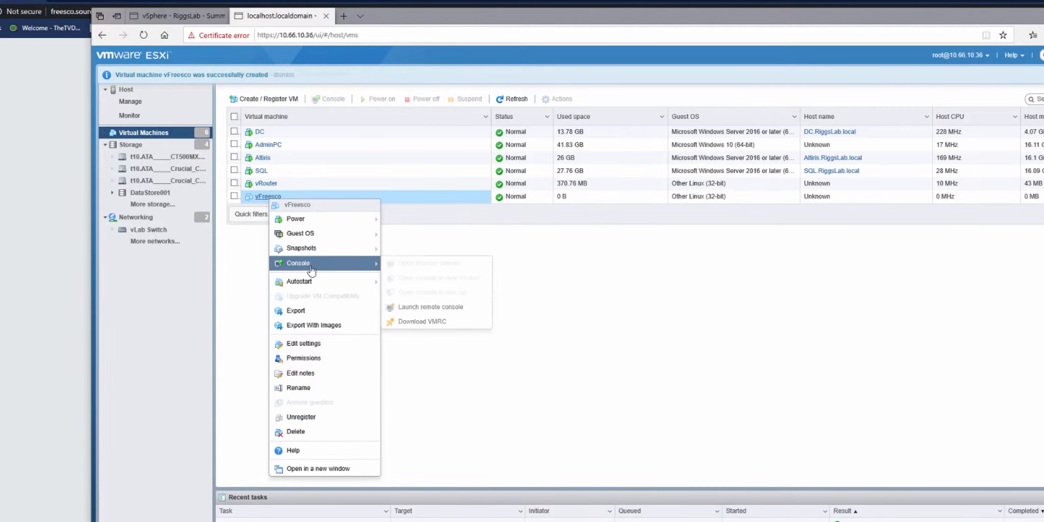
{"action": "left_click", "coordinate": [431, 303]}
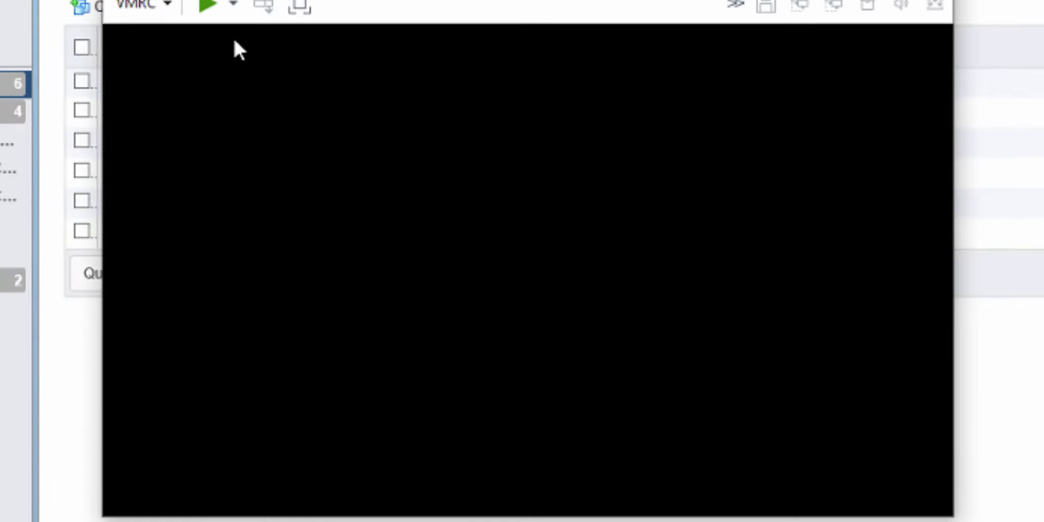
{"action": "left_click", "coordinate": [209, 7]}
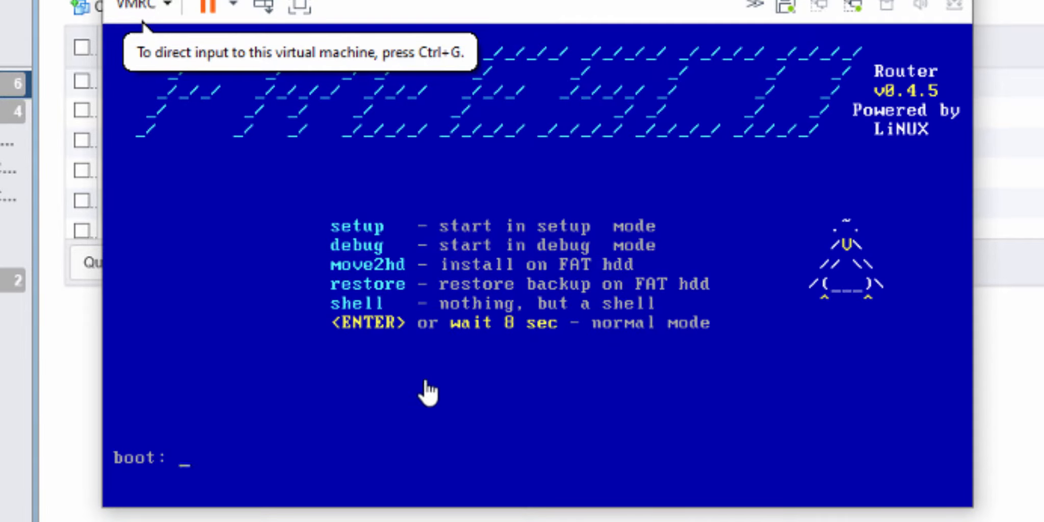
Step: Boot FREESCO in setup mode and log in as root with the account password
{"action": "left_click", "coordinate": [425, 378]}
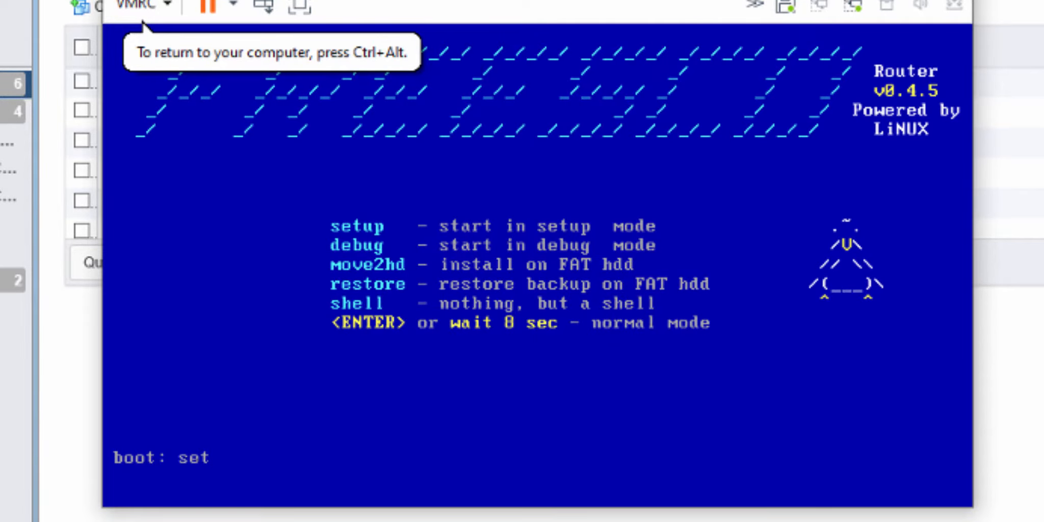
{"action": "key", "text": "Return"}
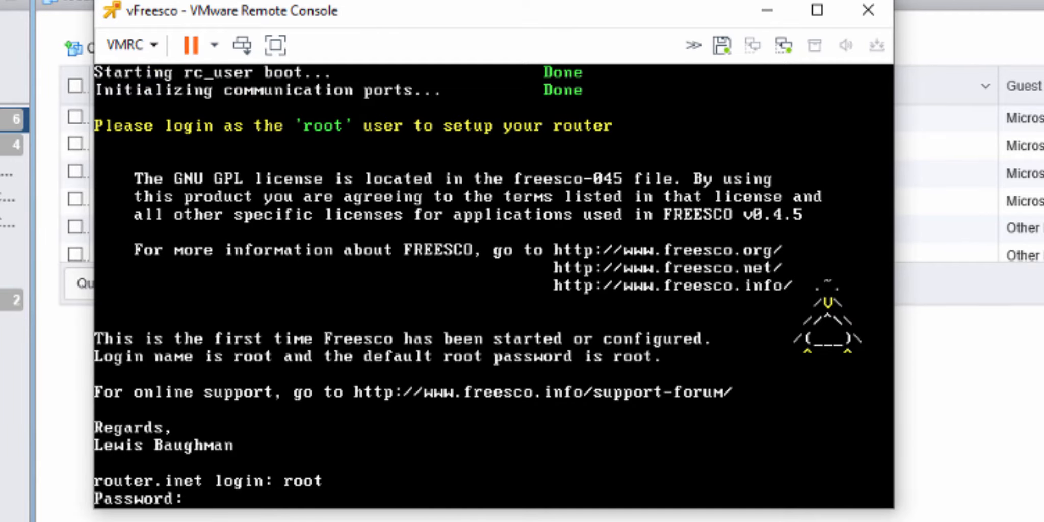
{"action": "key", "text": "Return"}
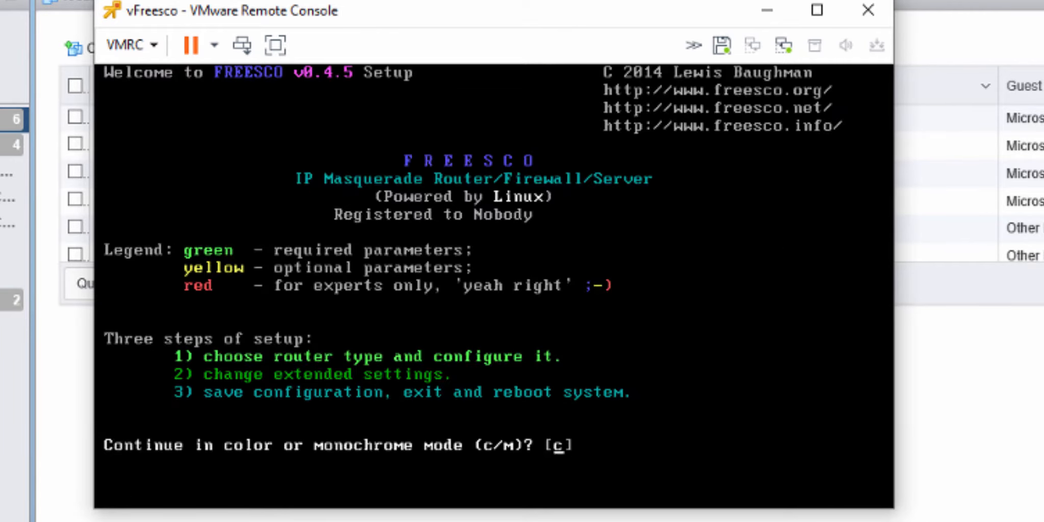
Step: Configure FREESCO in color mode as an Ethernet router with primary DNS address 10.60.10.1
{"action": "key", "text": "Return"}
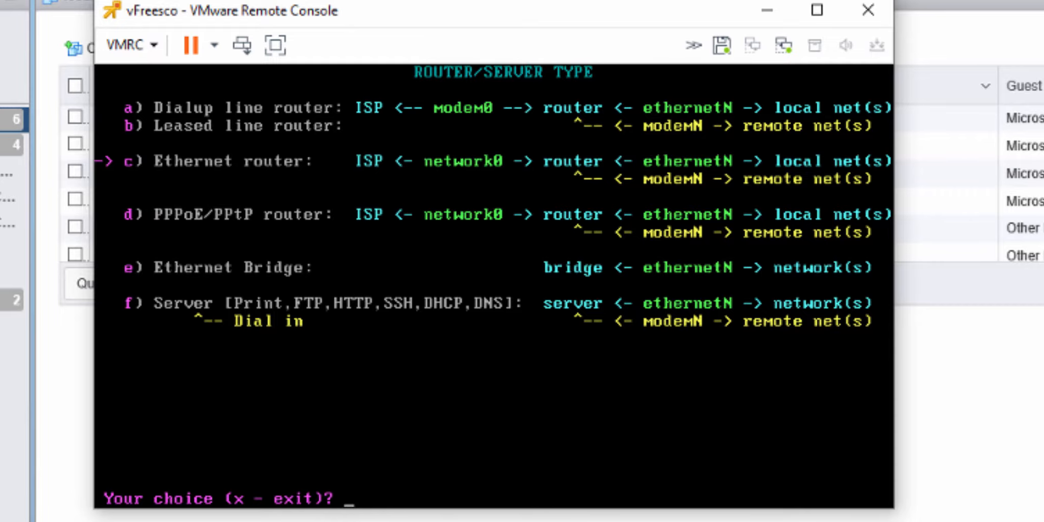
{"action": "key", "text": "Return"}
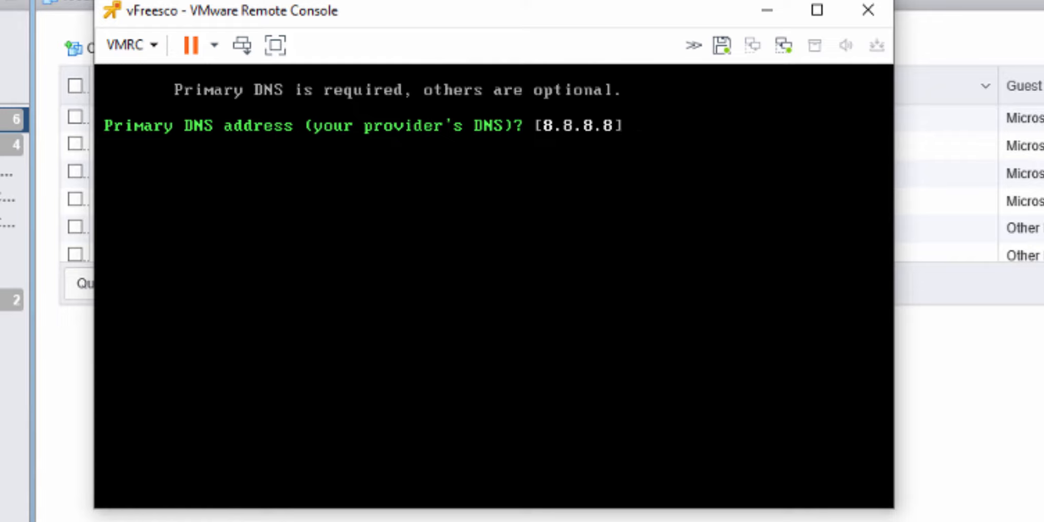
{"action": "type", "text": "~~~"}
{"action": "type", "text": "10.60.10.1"}
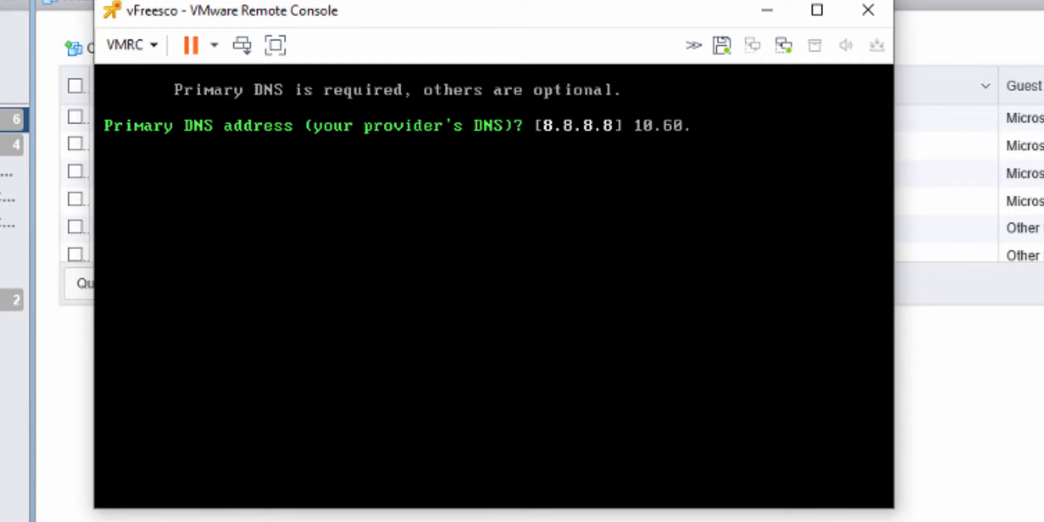
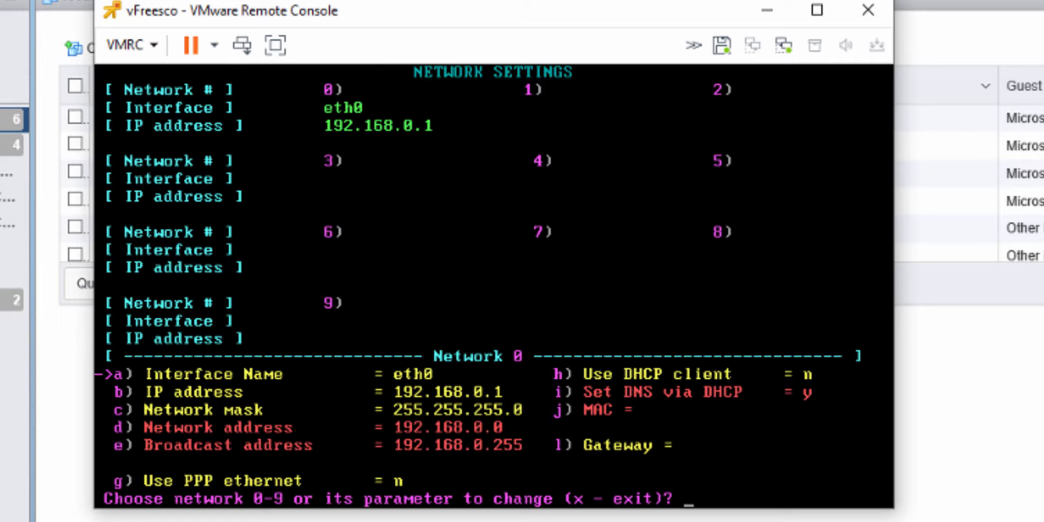
{"action": "key", "text": "Down"}
{"action": "key", "text": "Down"}
{"action": "key", "text": "Down"}
{"action": "key", "text": "Up"}
{"action": "key", "text": "Up"}
{"action": "key", "text": "Up"}
{"action": "key", "text": "Up"}
{"action": "key", "text": "Up"}
{"action": "key", "text": "Down"}
{"action": "key", "text": "Down"}
{"action": "key", "text": "Down"}
{"action": "key", "text": "Up"}
{"action": "key", "text": "Return"}
{"action": "key", "text": "Return"}
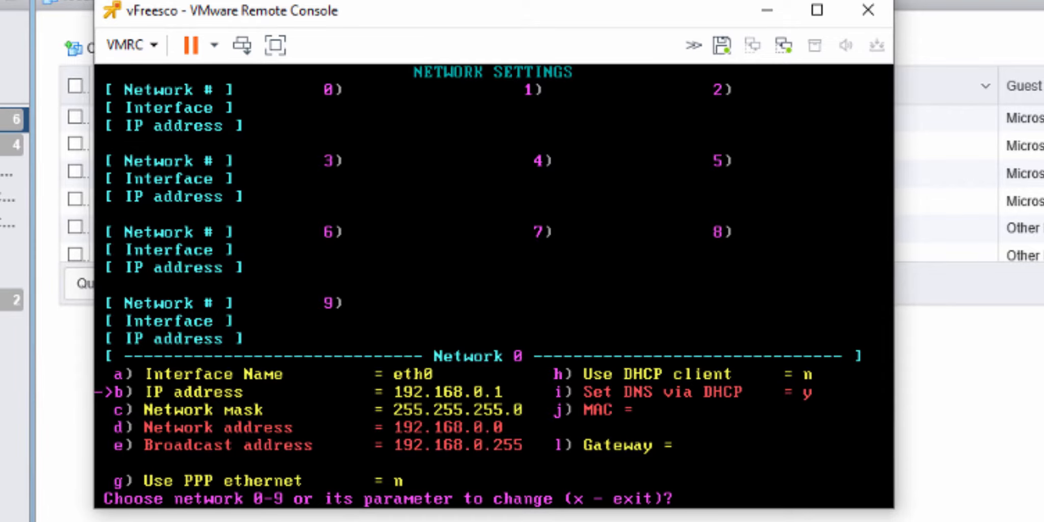
Step: Enable the DHCP client for network 0 on interface eth0
{"action": "type", "text": "h"}
{"action": "key", "text": "Return"}
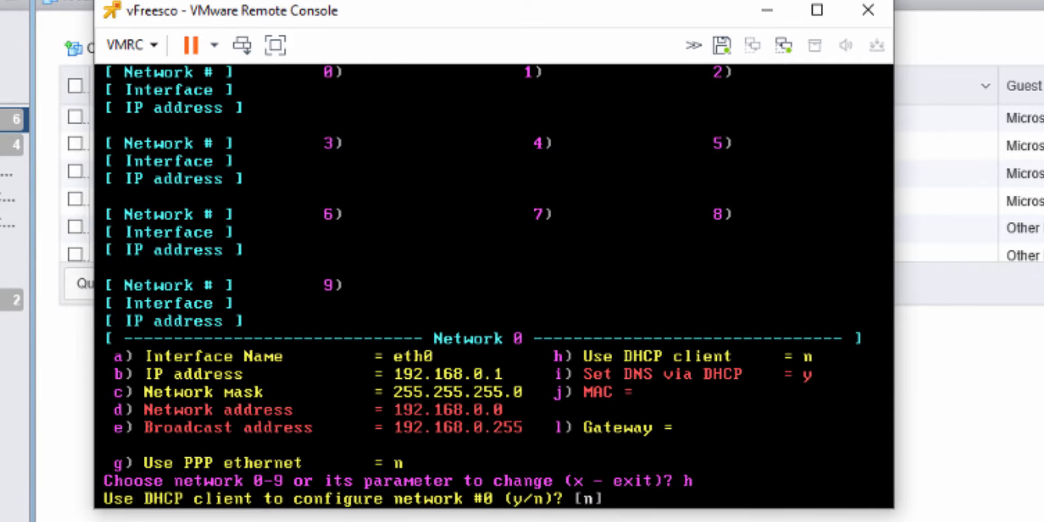
{"action": "type", "text": "y"}
{"action": "key", "text": "Return"}
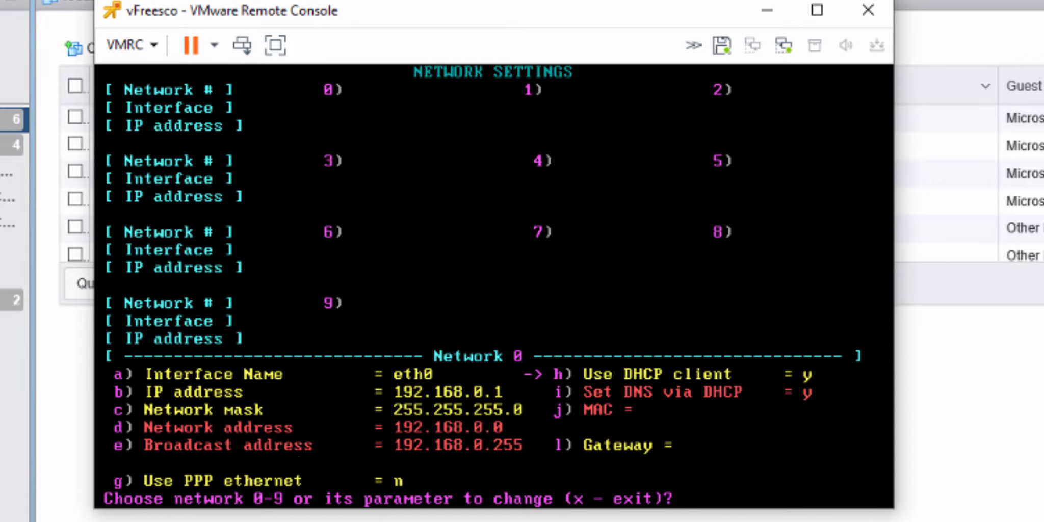
Step: Select network 1 and assign it the interface name eth1
{"action": "type", "text": "1"}
{"action": "key", "text": "Return"}
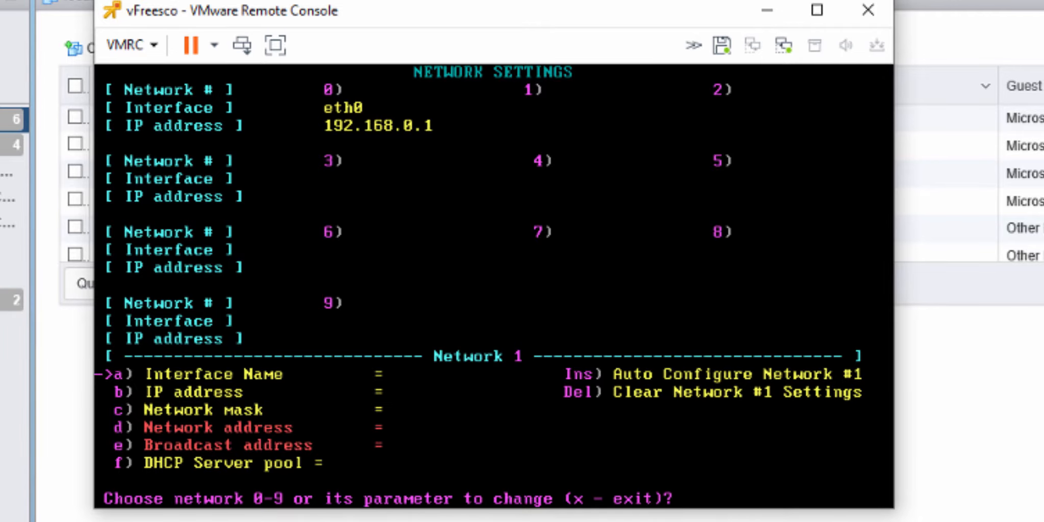
{"action": "key", "text": "Return"}
{"action": "type", "text": "eth1"}
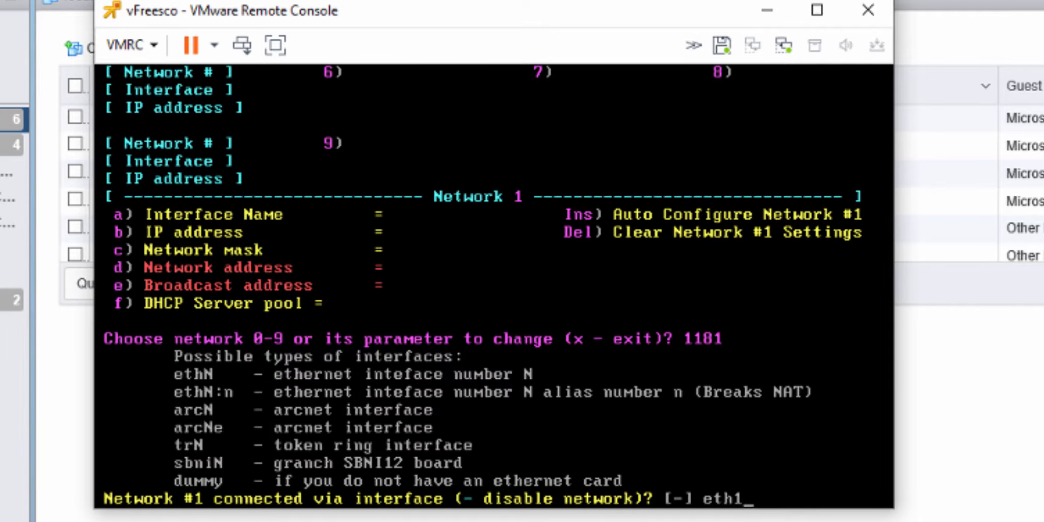
{"action": "key", "text": "Return"}
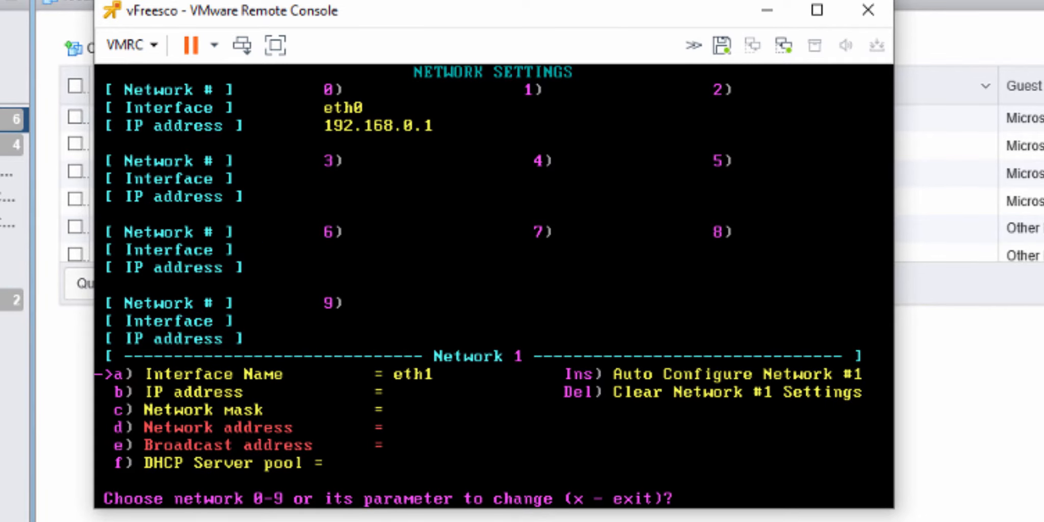
Step: Set network 1's IP address to 10.60.10.1 and its network mask to 255.255.0.0, and leave the network settings
{"action": "type", "text": "b"}
{"action": "key", "text": "Return"}
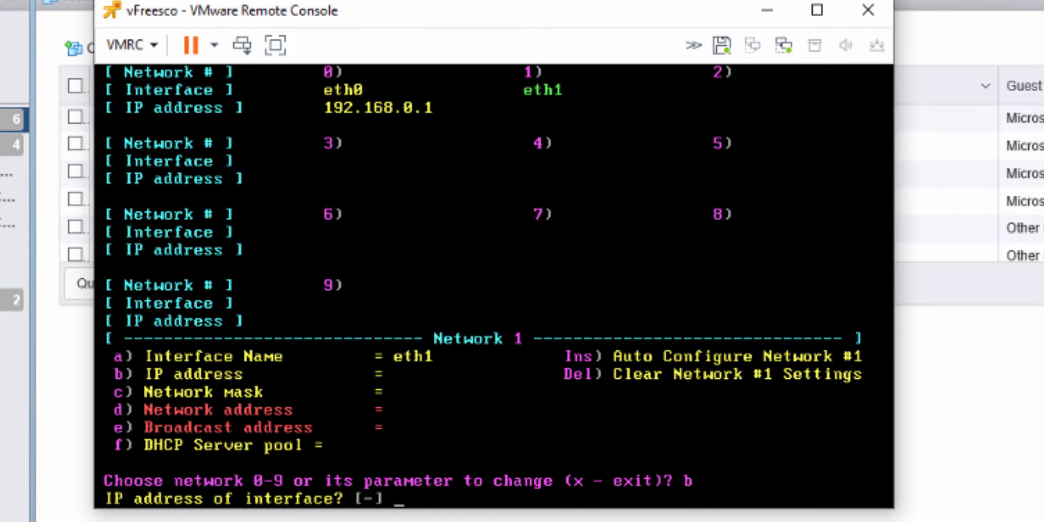
{"action": "type", "text": "10.60.10.1"}
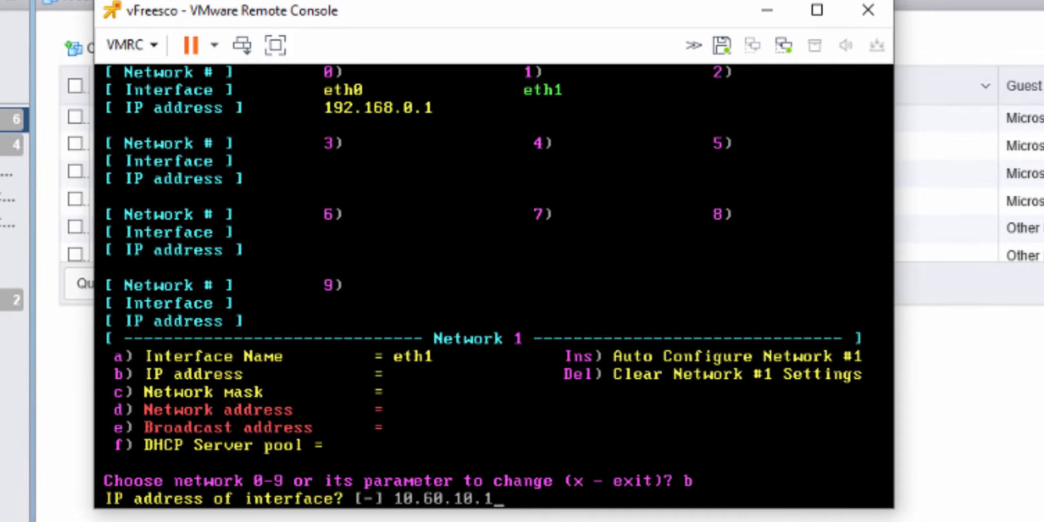
{"action": "key", "text": "Return"}
{"action": "key", "text": "Down"}
{"action": "key", "text": "Return"}
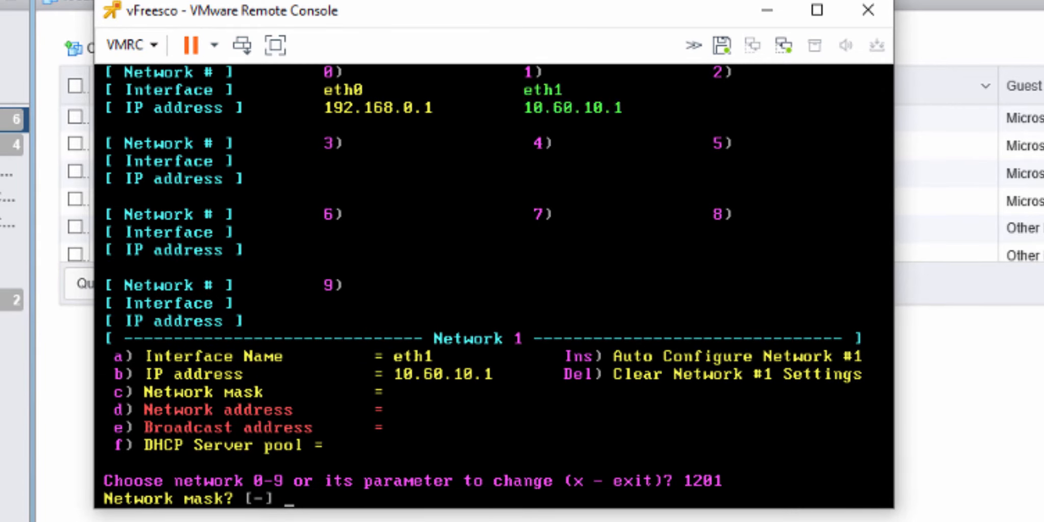
{"action": "type", "text": "255.255.0.0"}
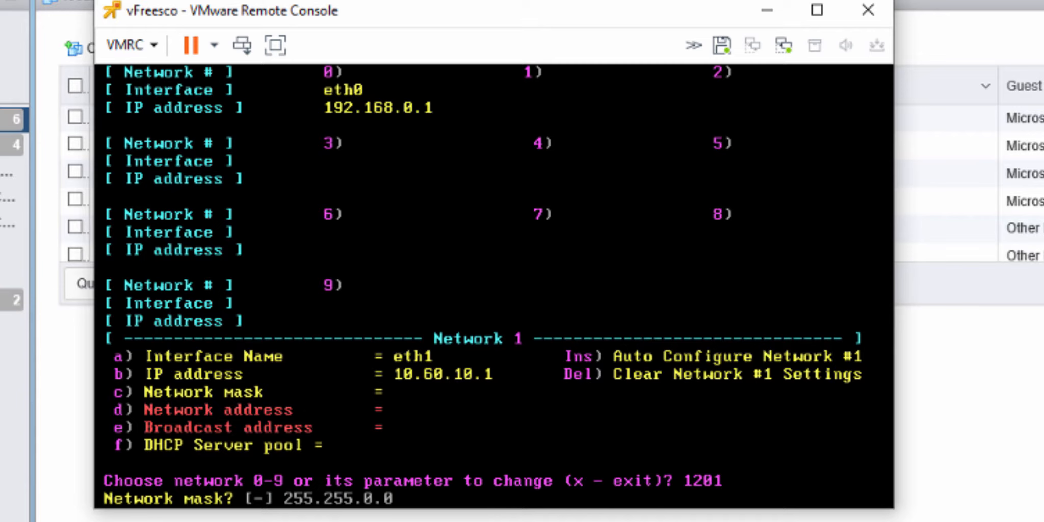
{"action": "key", "text": "Return"}
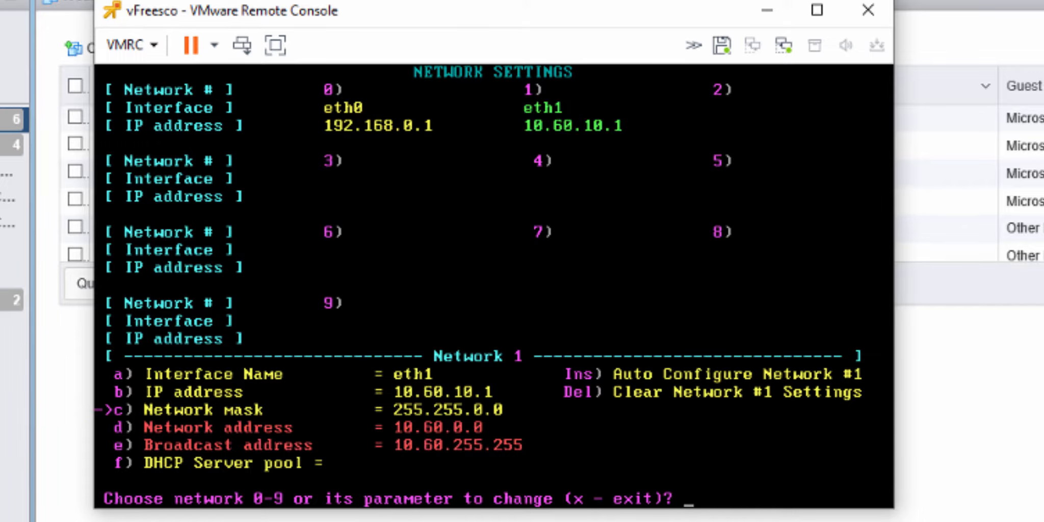
{"action": "key", "text": "x"}
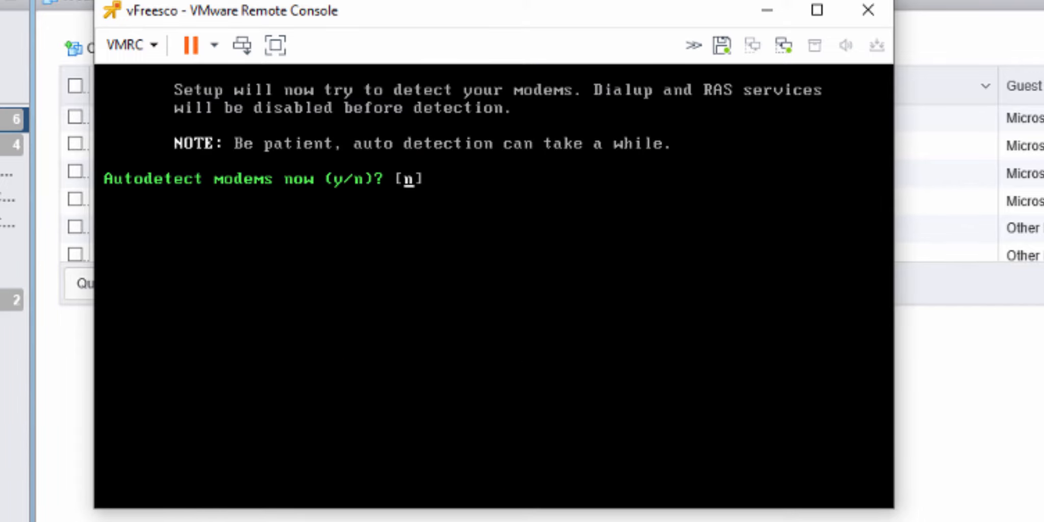
Step: Decline modem autodetection and advanced modem setup, trust local network 1, and do not trust modem links
{"action": "key", "text": "Return"}
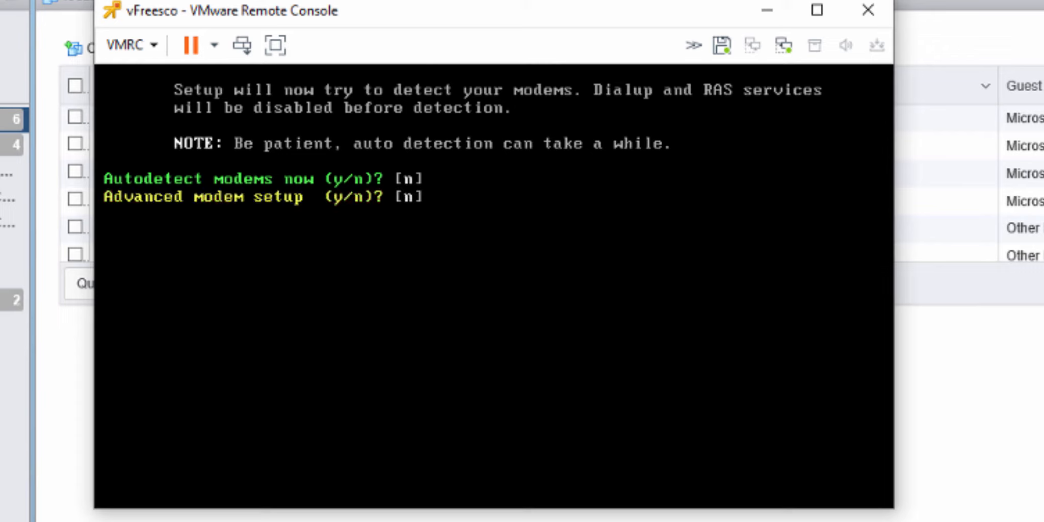
{"action": "key", "text": "Return"}
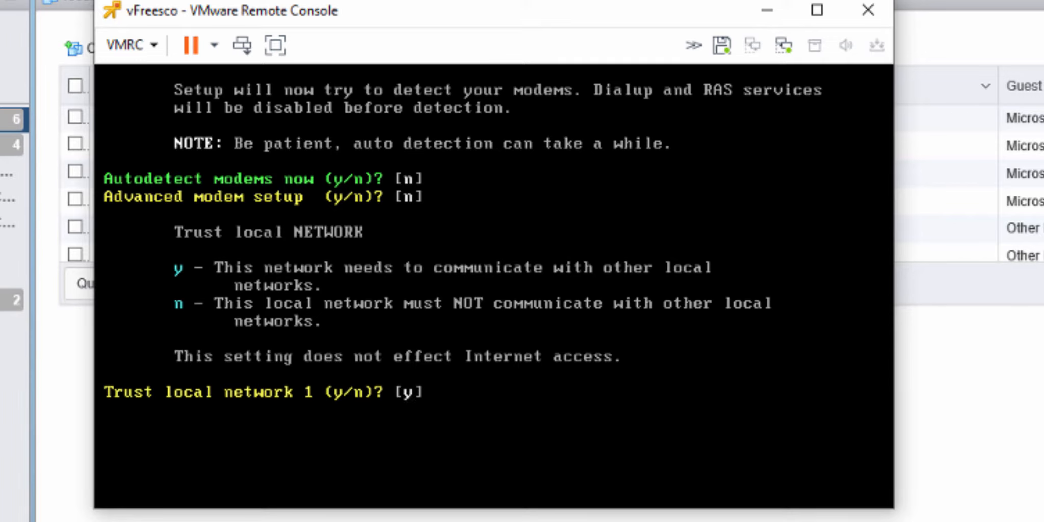
{"action": "key", "text": "Return"}
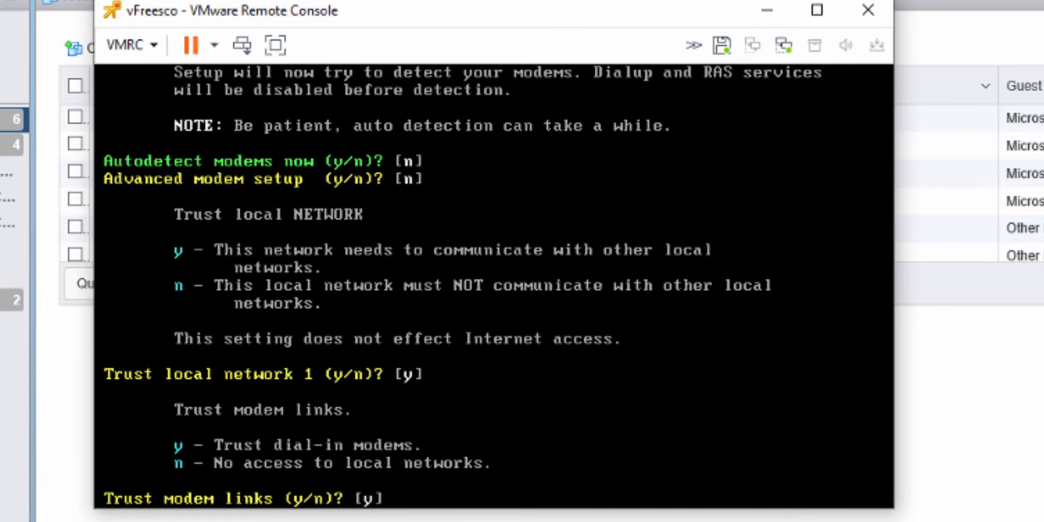
{"action": "type", "text": "n"}
{"action": "key", "text": "Return"}
Step: Accept log sizes of 30000 (system), 5000 (logins) and 30000 (info) bytes, and decline saving the system logs
{"action": "key", "text": "Return"}
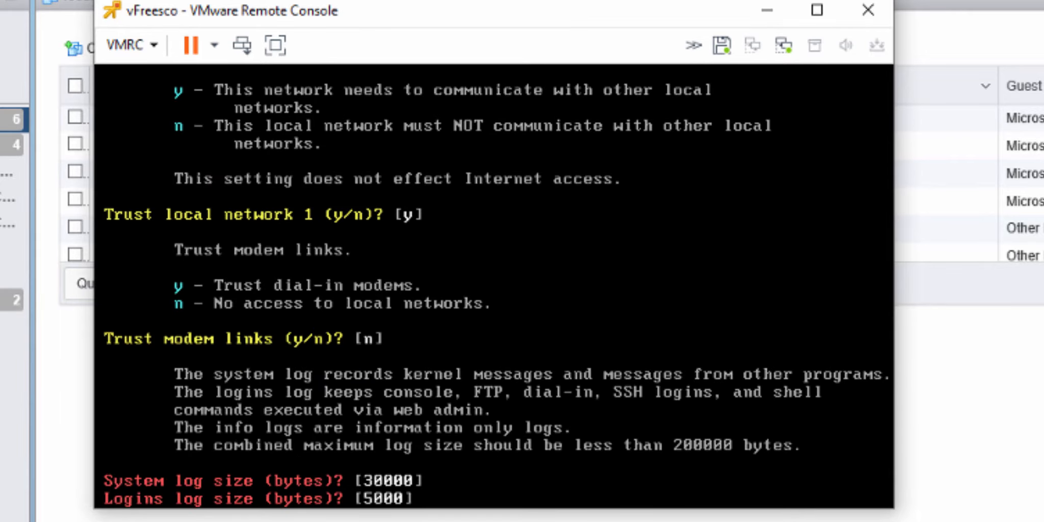
{"action": "key", "text": "Return"}
{"action": "key", "text": "Return"}
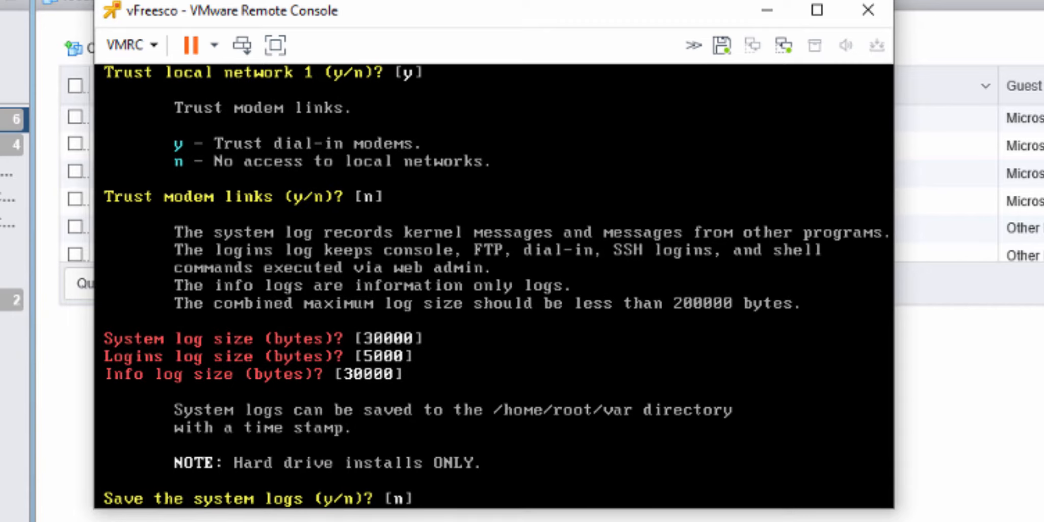
{"action": "key", "text": "Return"}
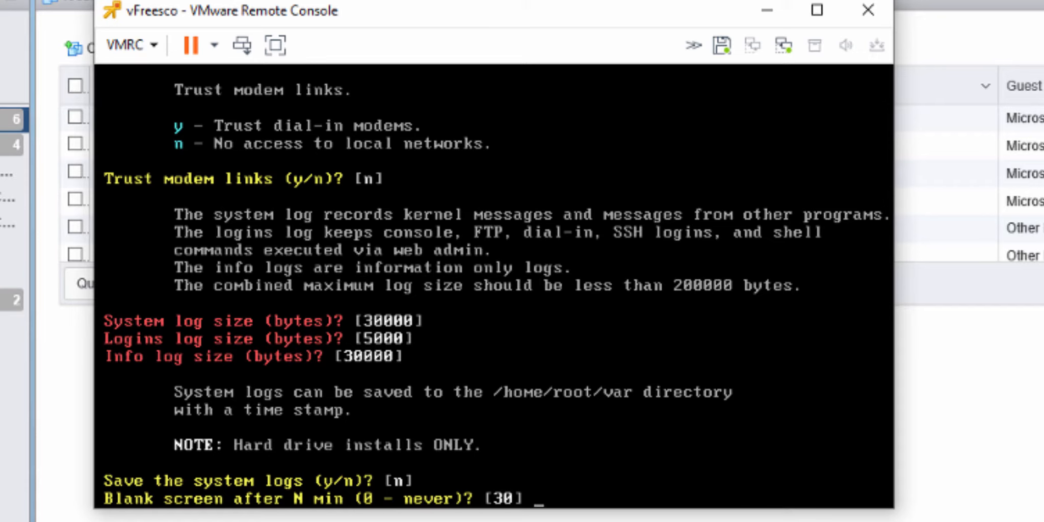
Step: Set screen blanking, hard disk stop and screen saver delays all to 0 (never)
{"action": "type", "text": "0"}
{"action": "key", "text": "Return"}
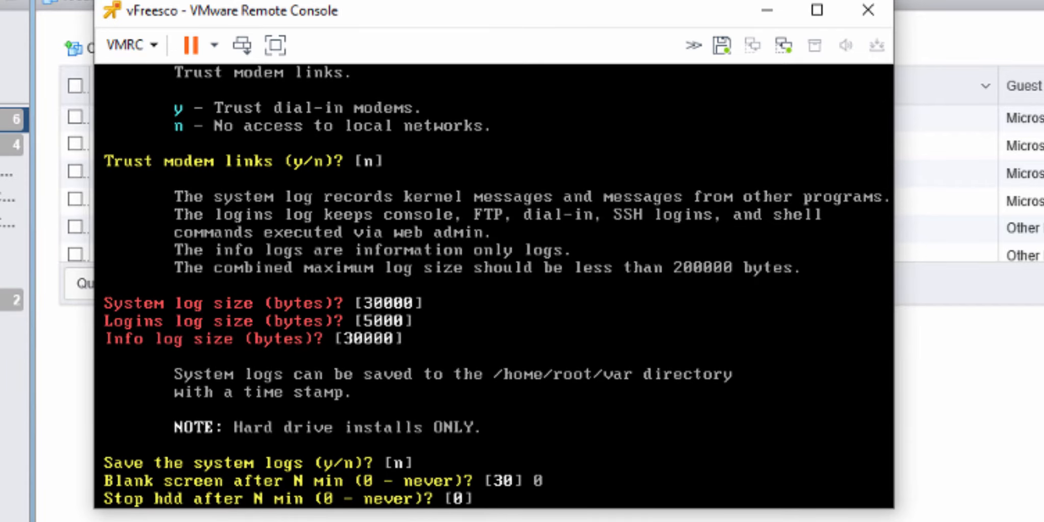
{"action": "key", "text": "Return"}
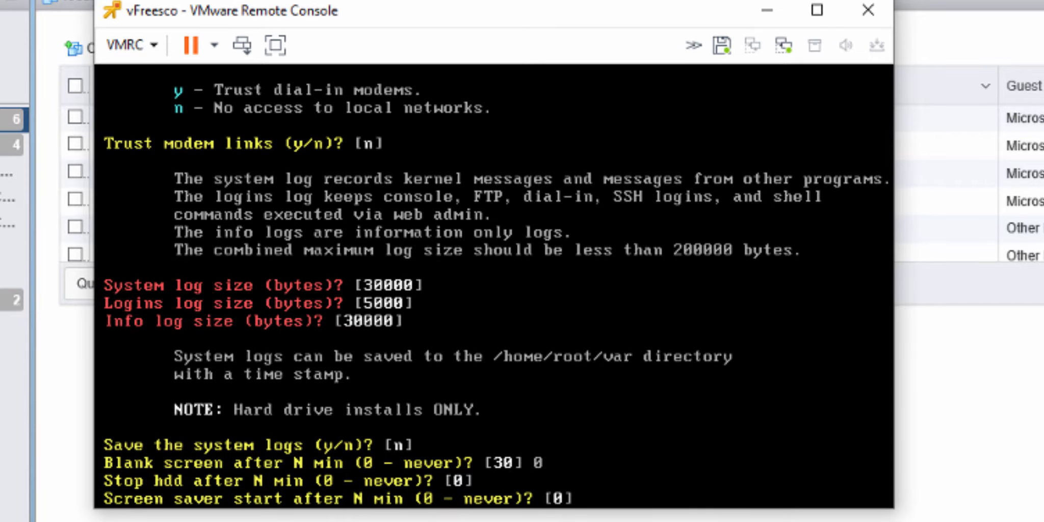
{"action": "key", "text": "Return"}
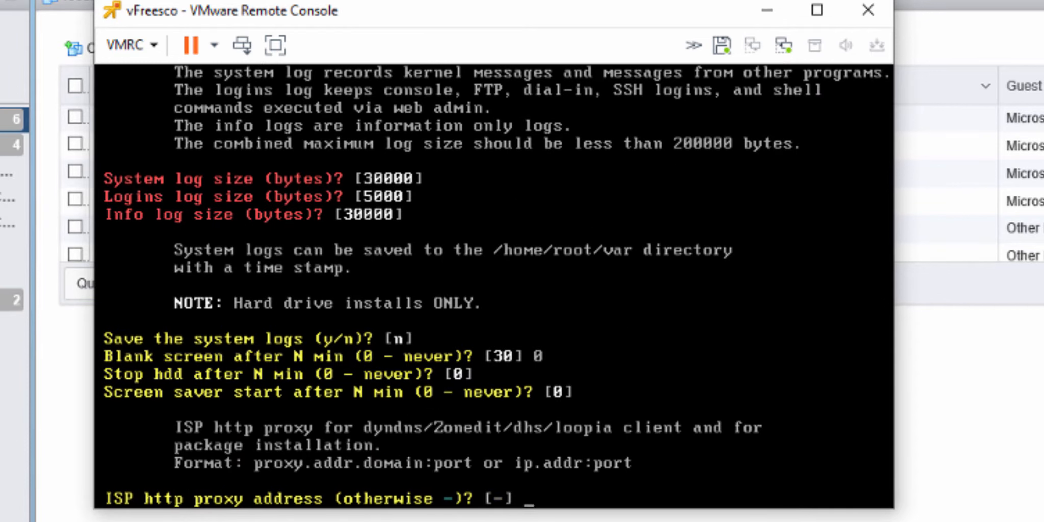
Step: Leave the ISP HTTP proxy unset, enable command line history, and decline installing a RAM drive
{"action": "key", "text": "Return"}
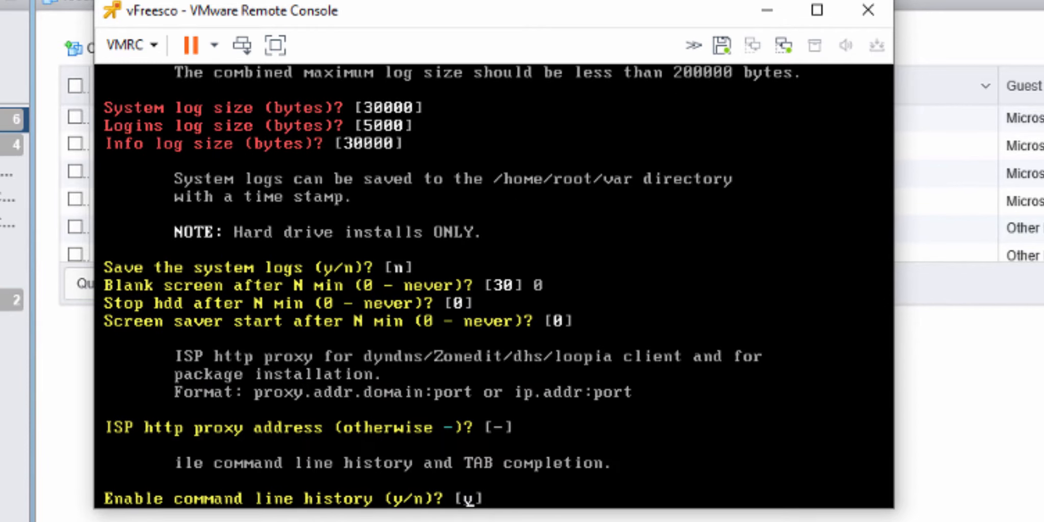
{"action": "key", "text": "Return"}
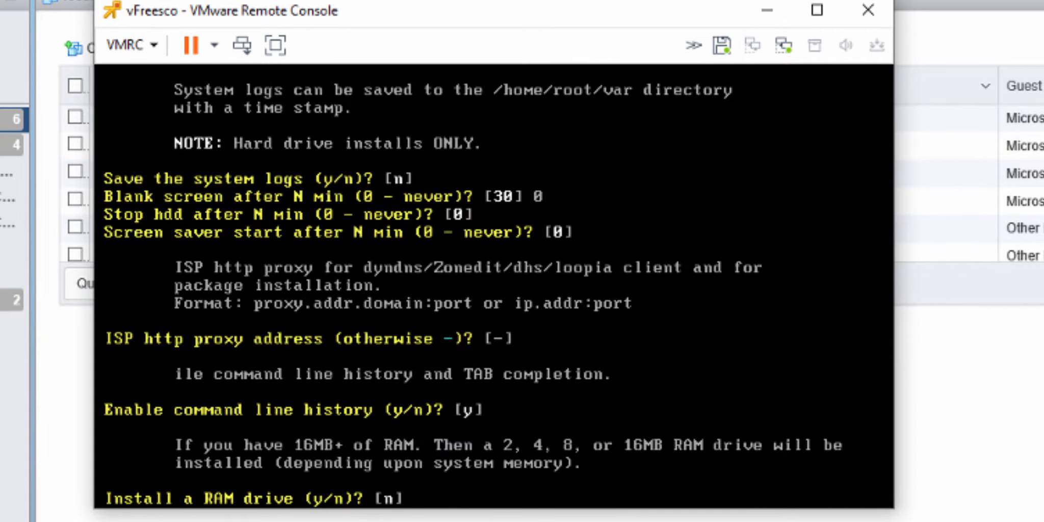
{"action": "key", "text": "Return"}
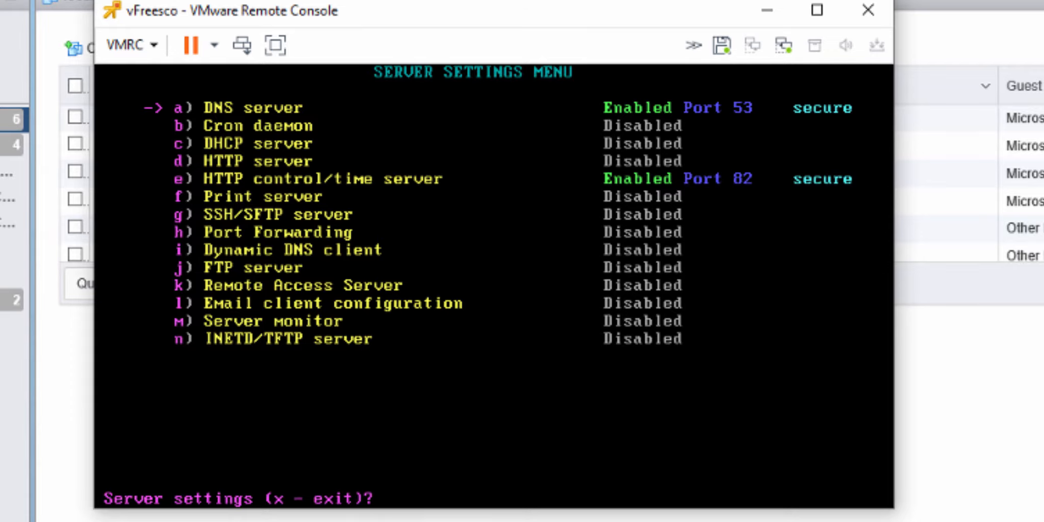
Step: Disable the HTTP control/time server in the server settings
{"action": "type", "text": "e"}
{"action": "key", "text": "Return"}
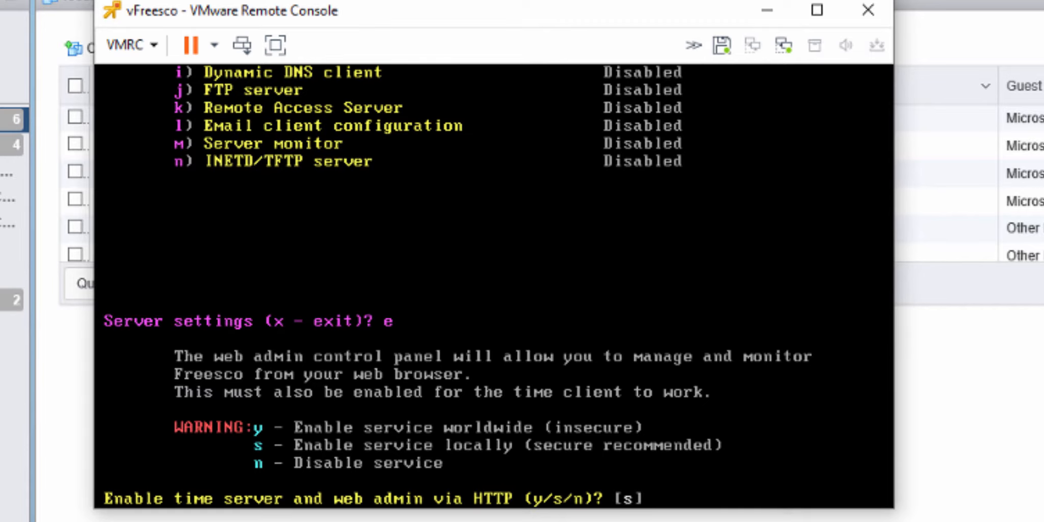
{"action": "key", "text": "Return"}
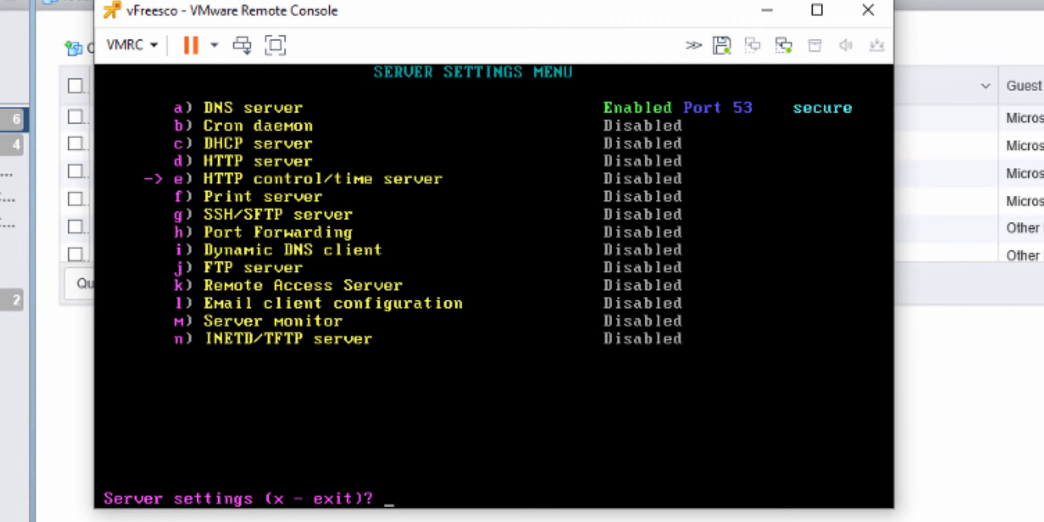
Step: Disable the caching DNS server, keep 10.60.10.1 as primary DNS address, and leave the server settings
{"action": "type", "text": "a"}
{"action": "key", "text": "Return"}
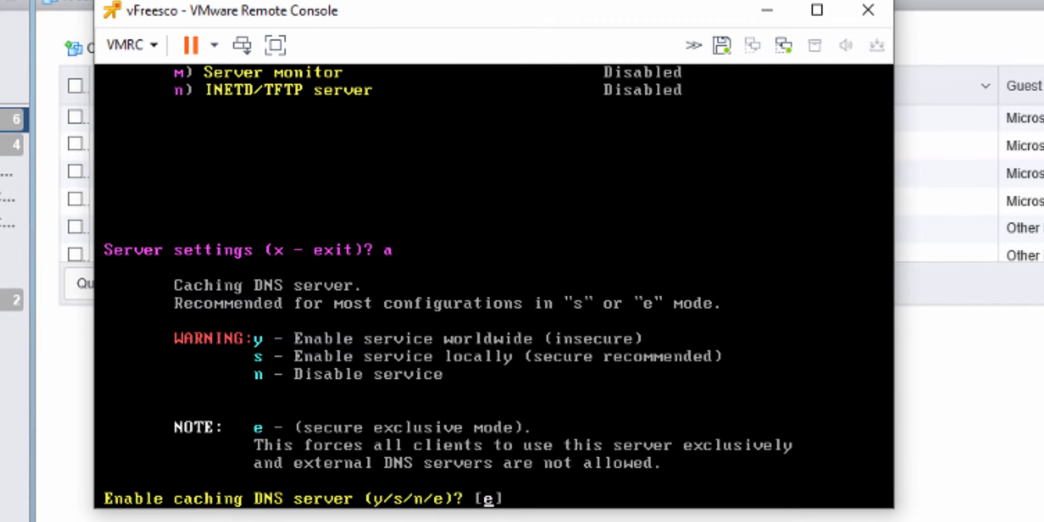
{"action": "type", "text": "n"}
{"action": "key", "text": "Return"}
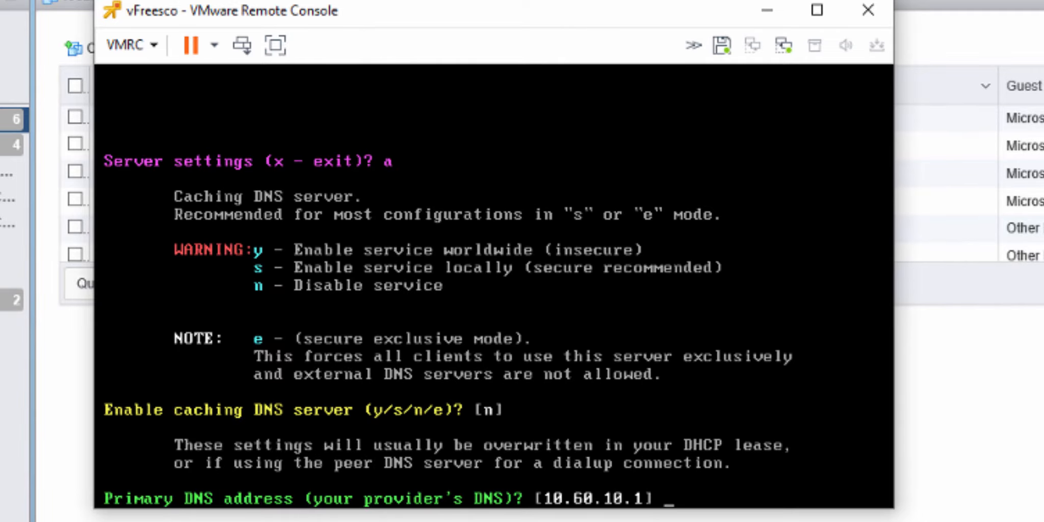
{"action": "key", "text": "Return"}
{"action": "key", "text": "Return"}
{"action": "key", "text": "Return"}
{"action": "key", "text": "Return"}
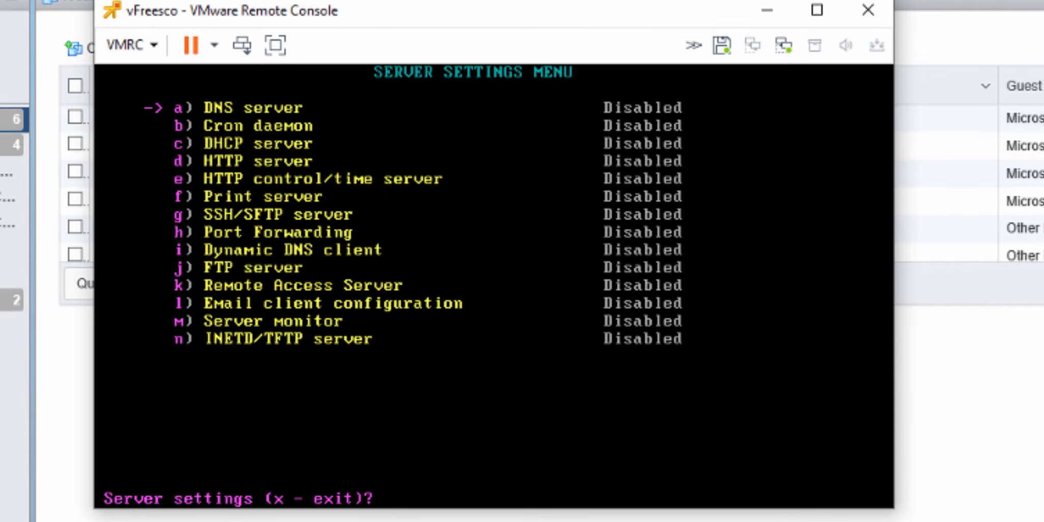
{"action": "type", "text": "x"}
{"action": "key", "text": "Return"}
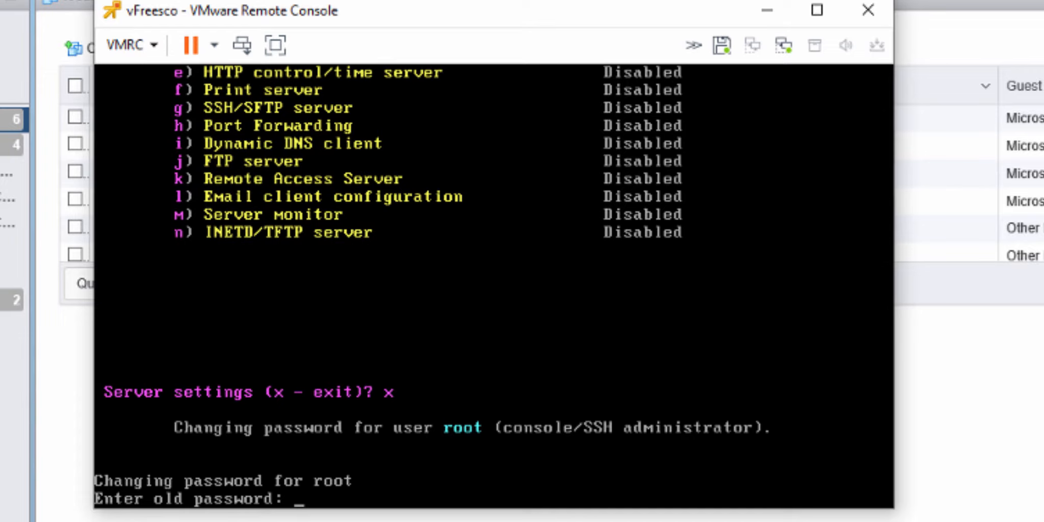
Step: Change the root console/SSH administrator password by entering the old password and entering the new password twice
{"action": "key", "text": "Return"}
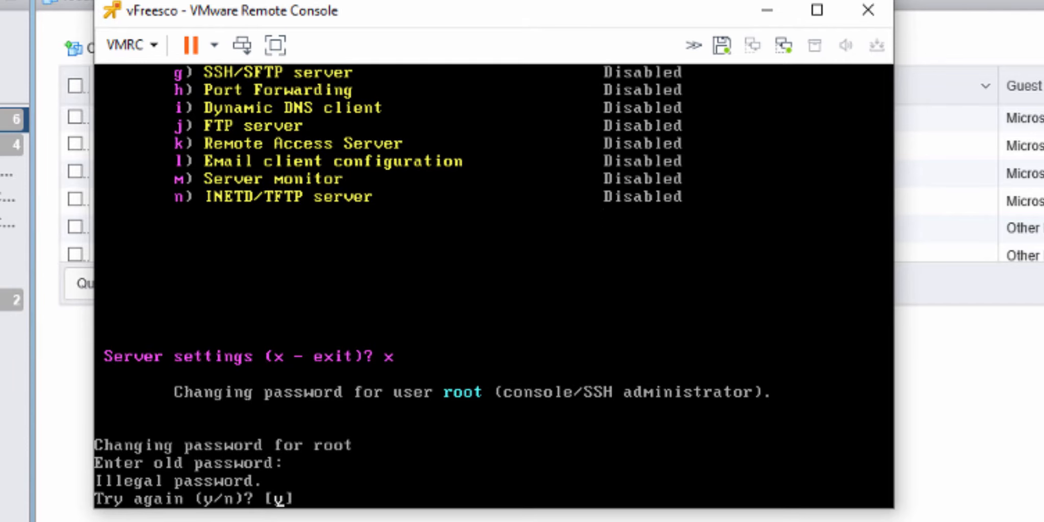
{"action": "key", "text": "Return"}
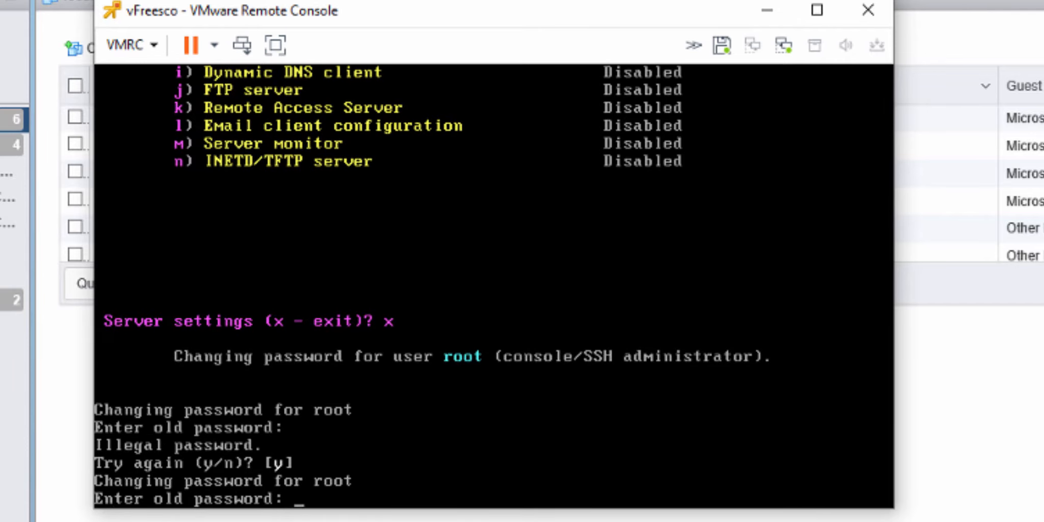
{"action": "key", "text": "Return"}
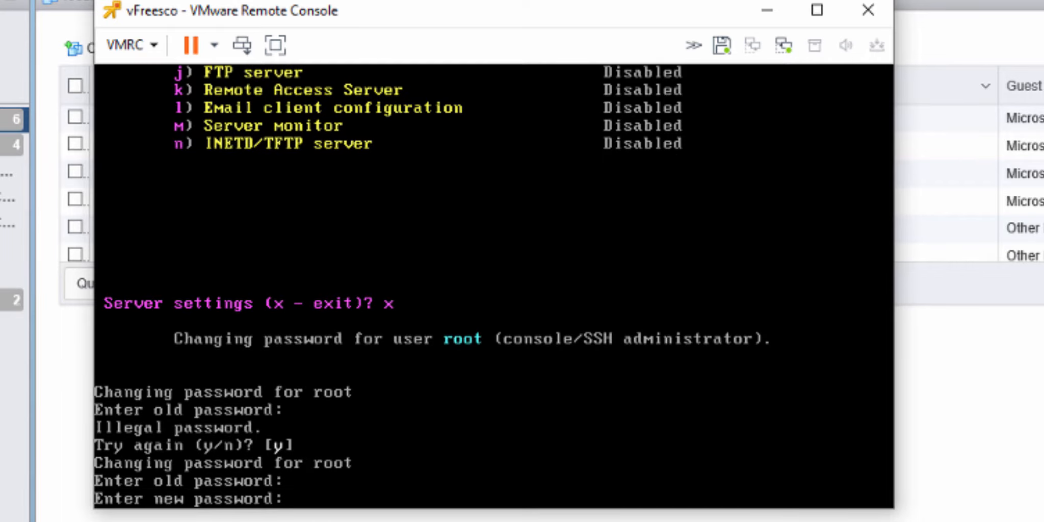
{"action": "key", "text": "Return"}
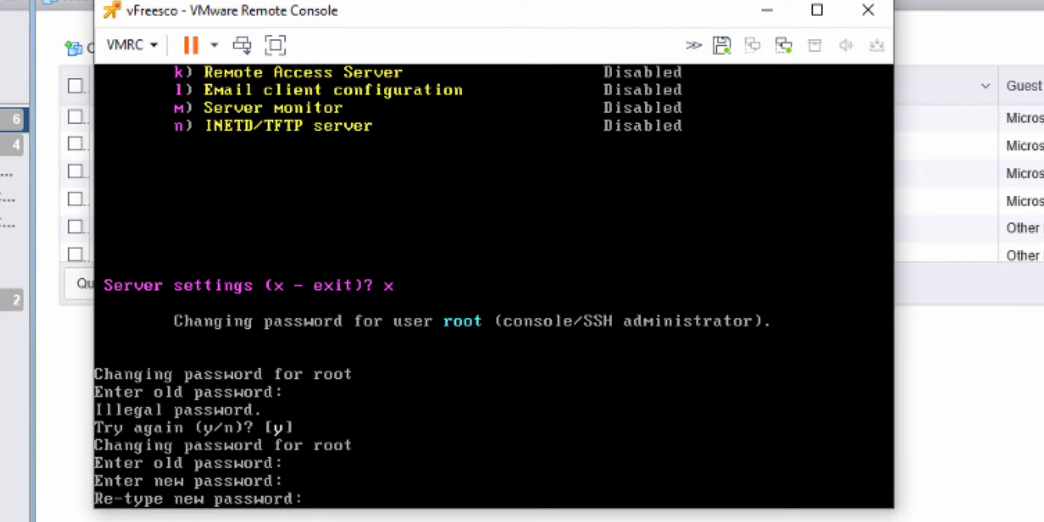
{"action": "key", "text": "Return"}
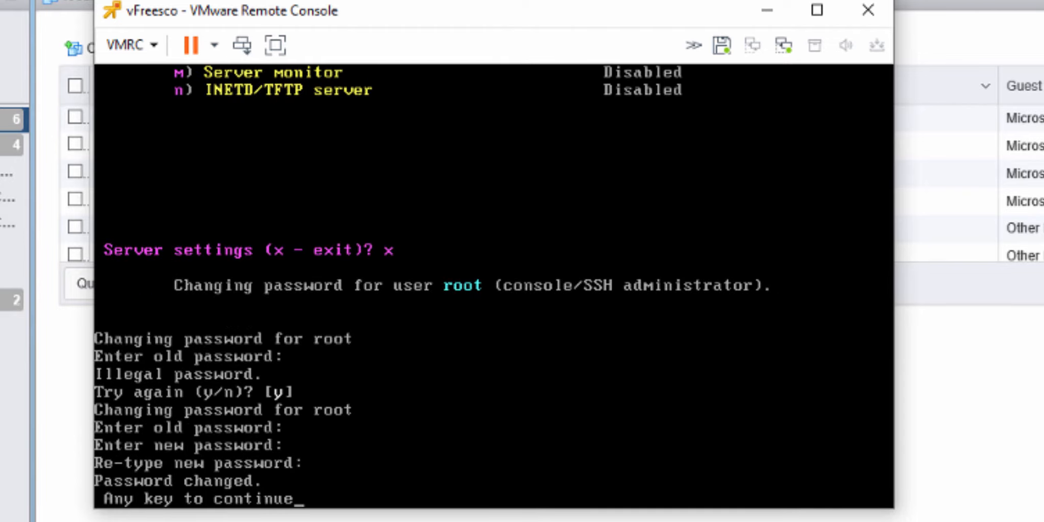
Step: Continue past the root password change and decline creating an SSH authorized_keys file in /home/root/.ssh
{"action": "key", "text": "Return"}
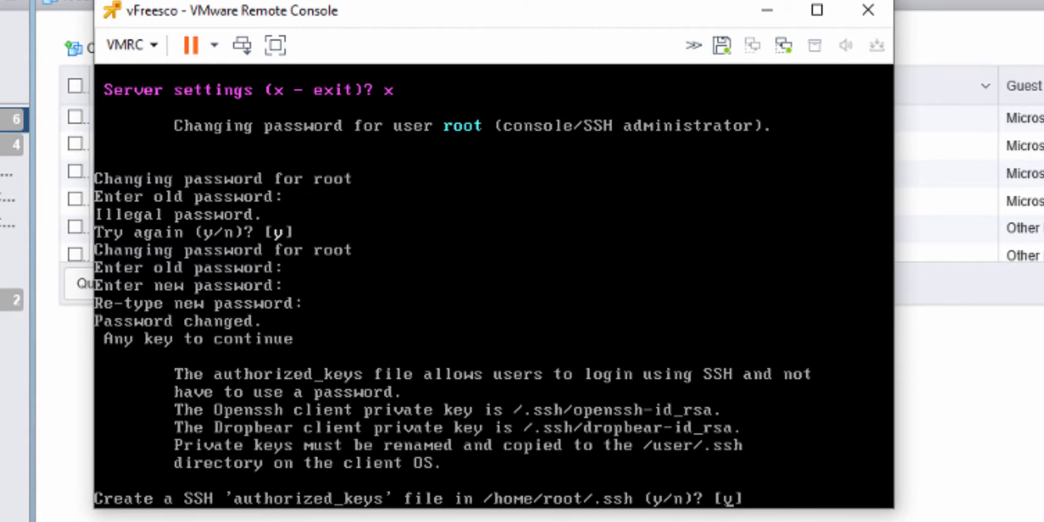
{"action": "type", "text": "n"}
{"action": "key", "text": "Return"}
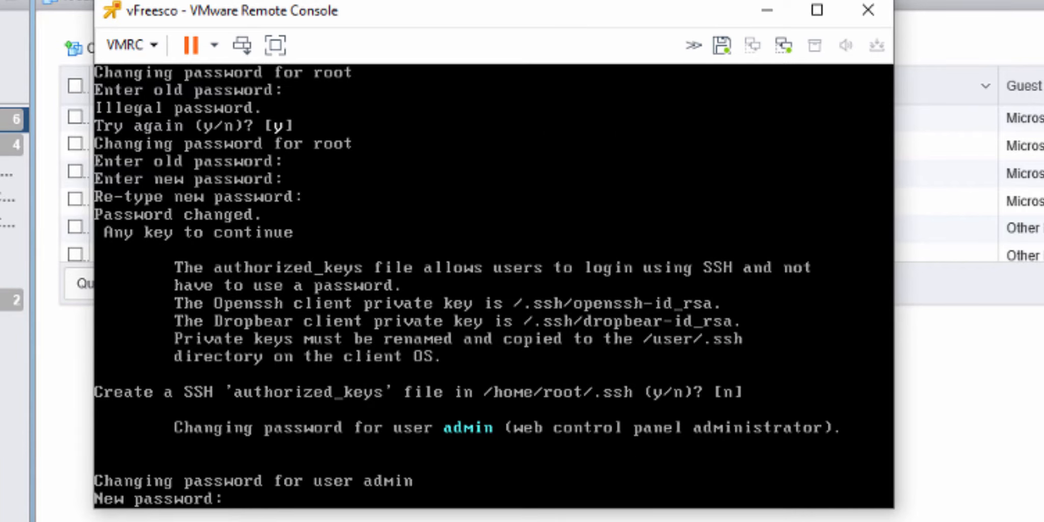
Step: Set the web control panel administrator (admin) password by entering the new password twice
{"action": "key", "text": "Return"}
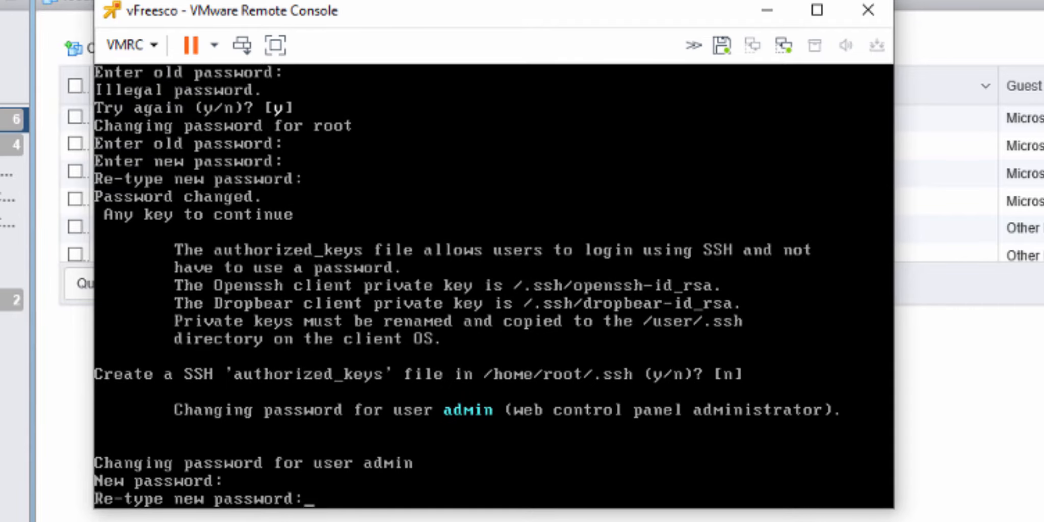
{"action": "key", "text": "Return"}
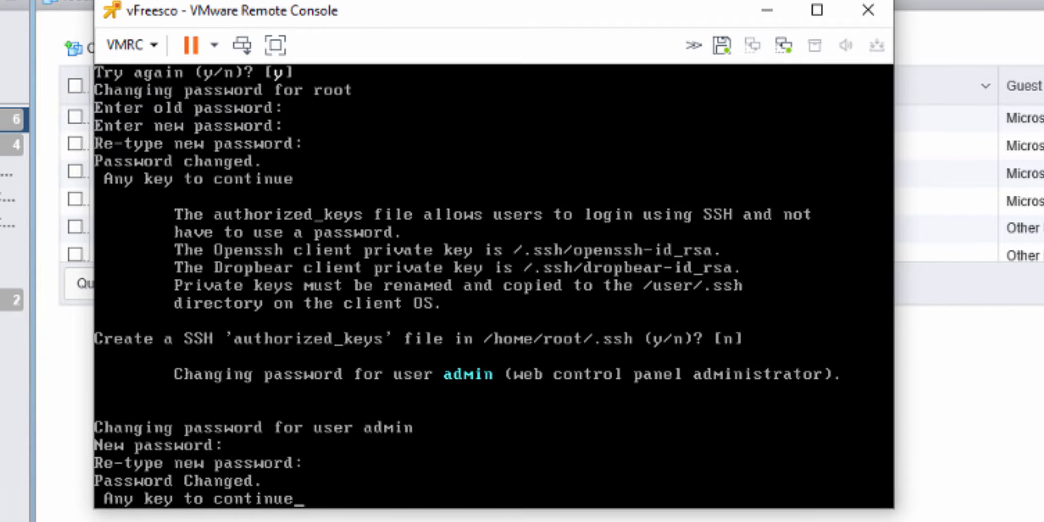
{"action": "key", "text": "Return"}
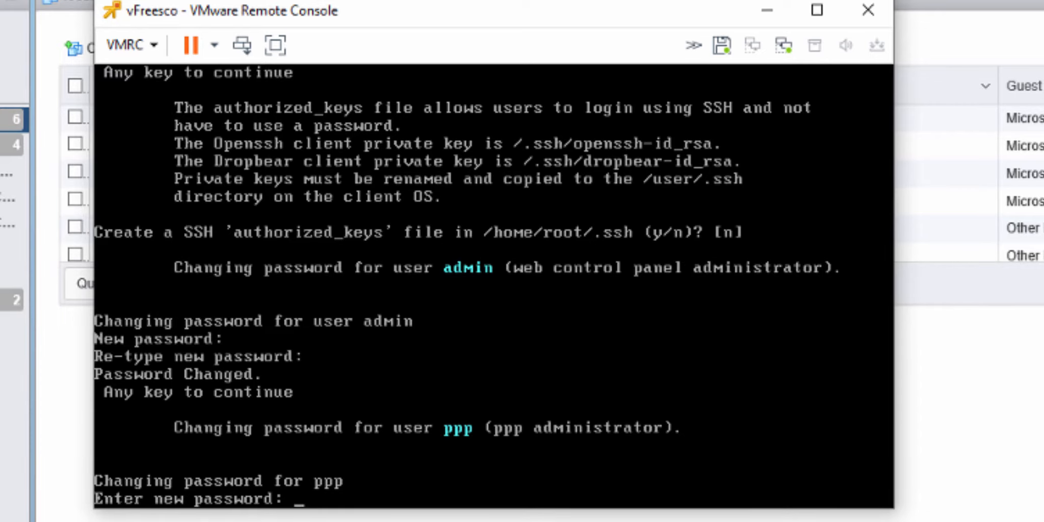
Step: Set the ppp administrator password by entering it twice, and decline replacing the root and admin usernames
{"action": "key", "text": "Return"}
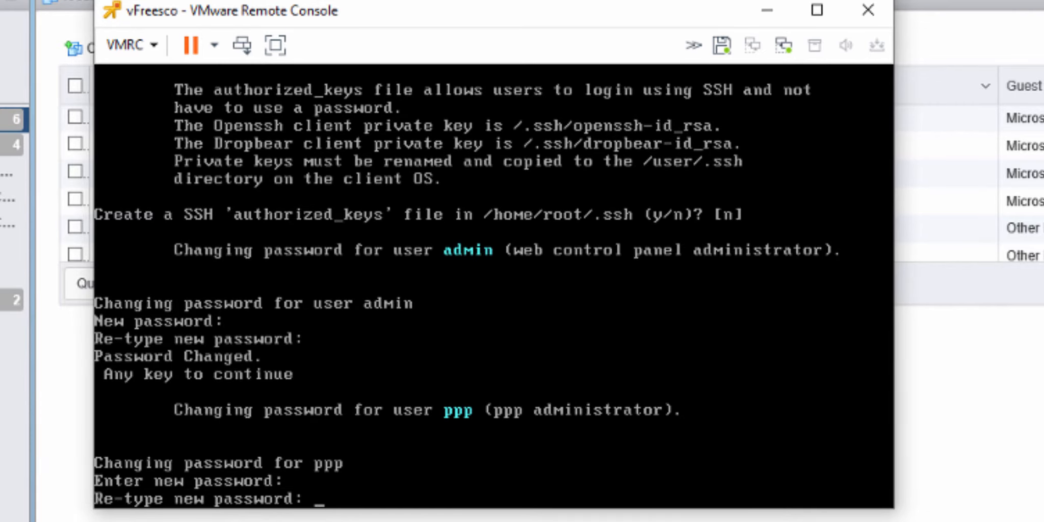
{"action": "key", "text": "Return"}
{"action": "key", "text": "Return"}
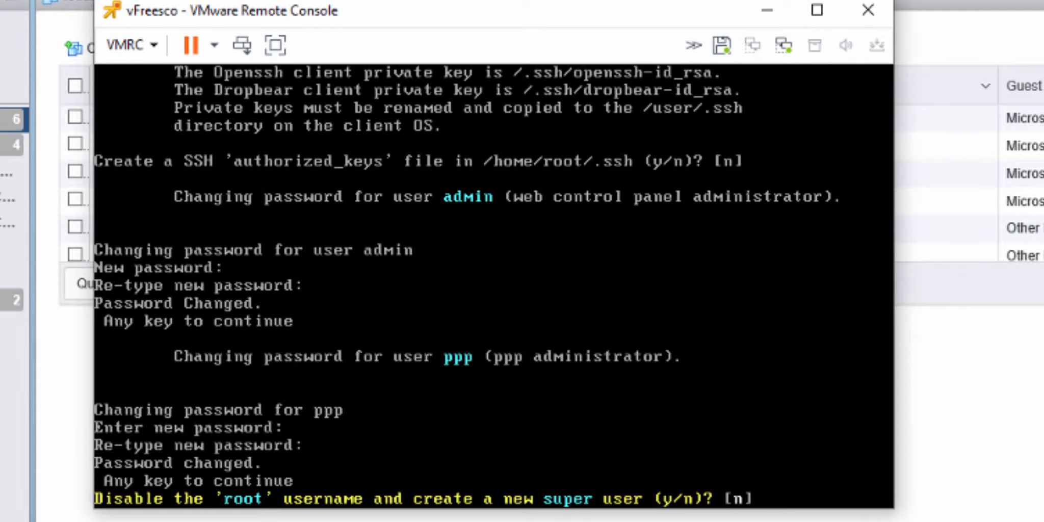
{"action": "key", "text": "Return"}
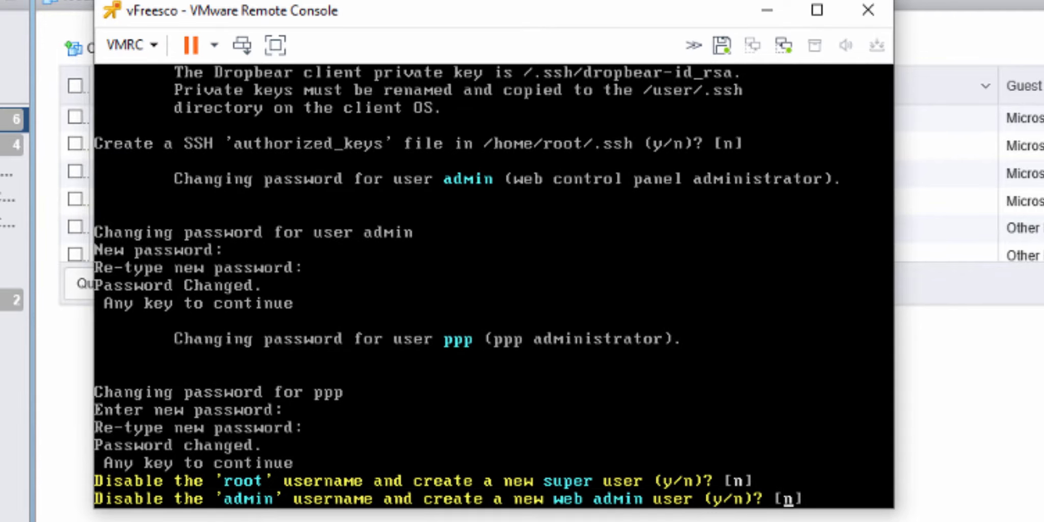
{"action": "key", "text": "Return"}
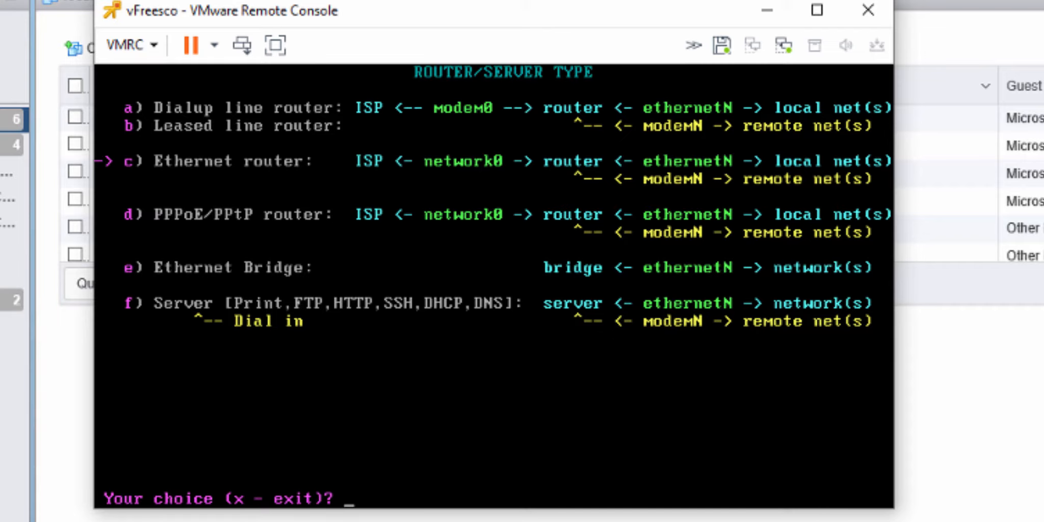
Step: Exit the router type settings, save the configuration, and boot FREESCO in normal mode
{"action": "key", "text": "Return"}
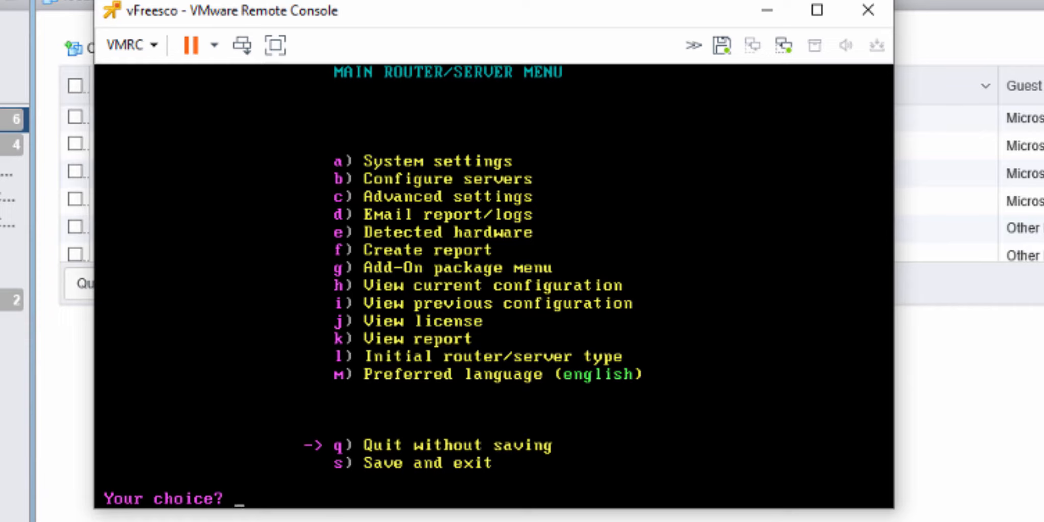
{"action": "key", "text": "Down"}
{"action": "key", "text": "Return"}
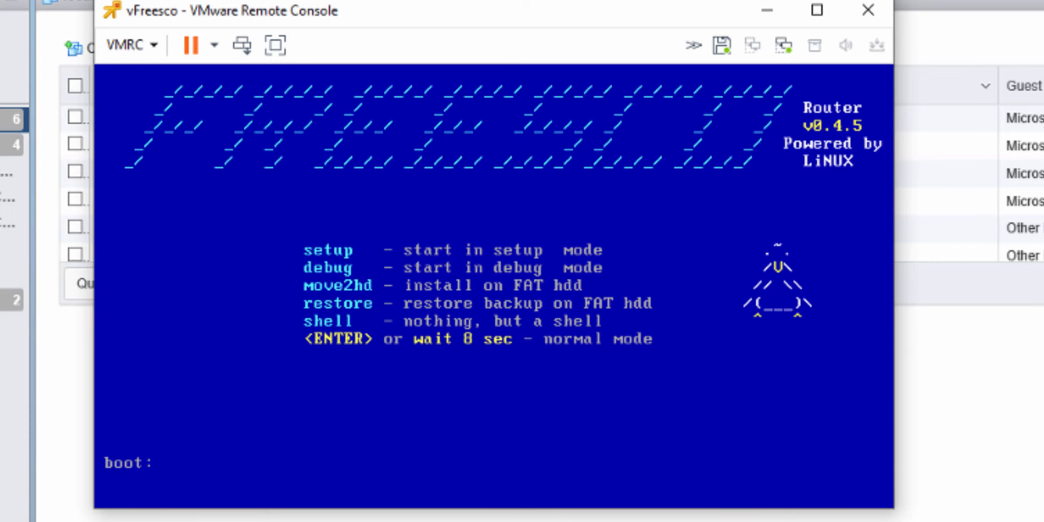
{"action": "key", "text": "Return"}
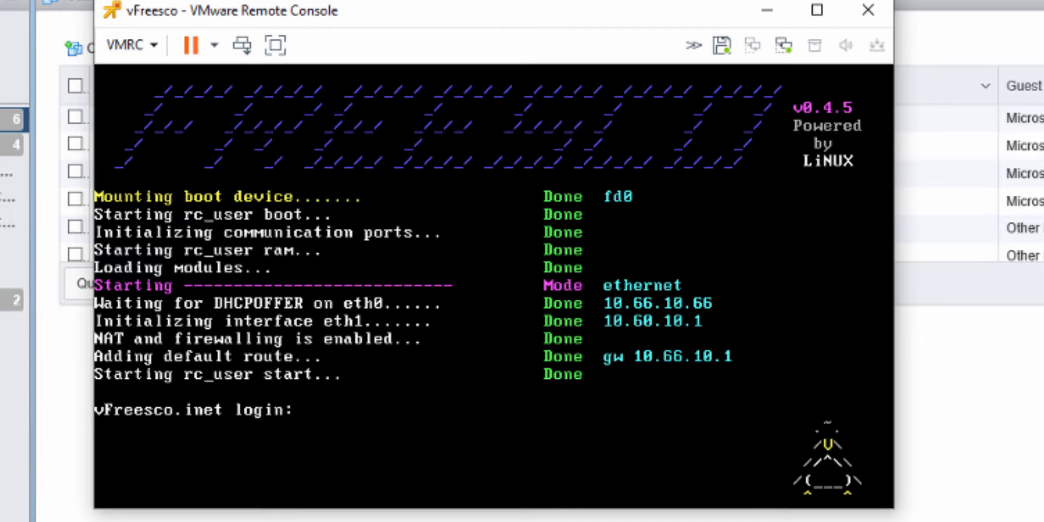
Step: Log in to vFreesco as root with the account password and decline registering the system
{"action": "type", "text": "root"}
{"action": "key", "text": "Return"}
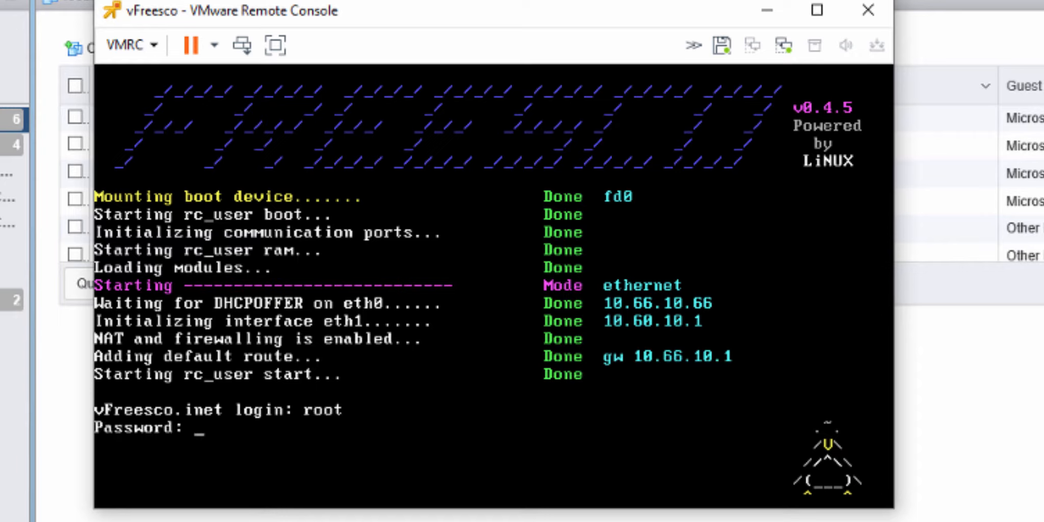
{"action": "key", "text": "Return"}
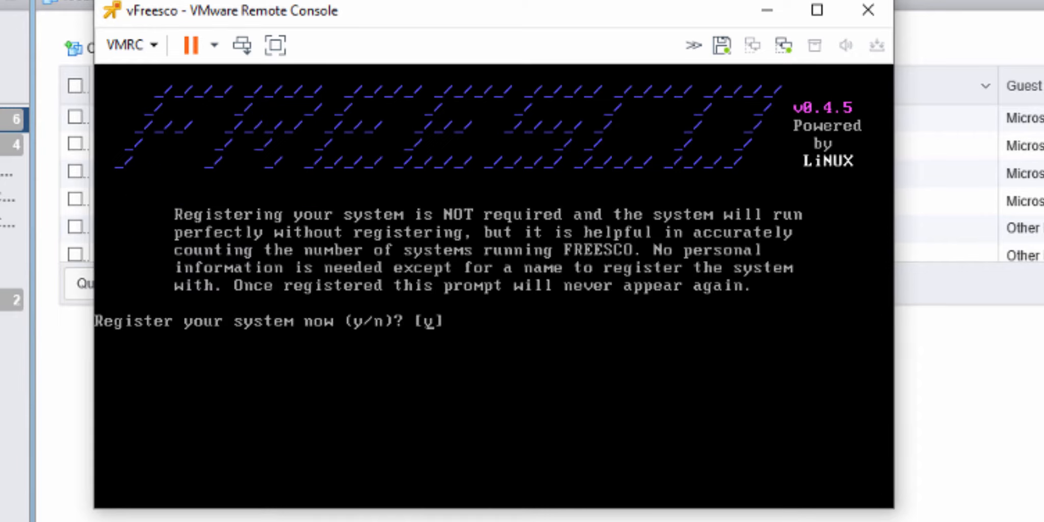
{"action": "type", "text": "n"}
{"action": "key", "text": "Return"}
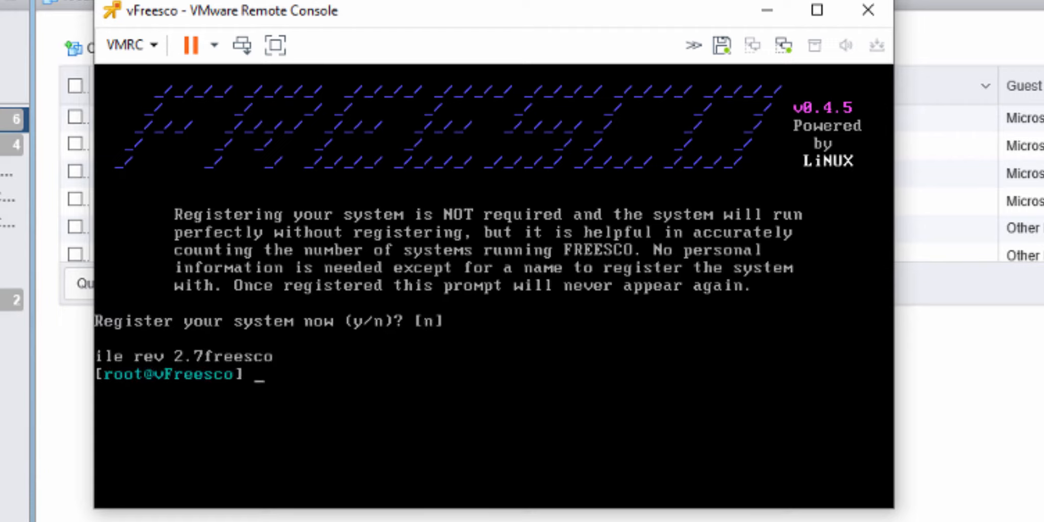
Step: Ping 10.60.1.200 from the router shell and stop the ping
{"action": "type", "text": "pin"}
{"action": "key", "text": "Return"}
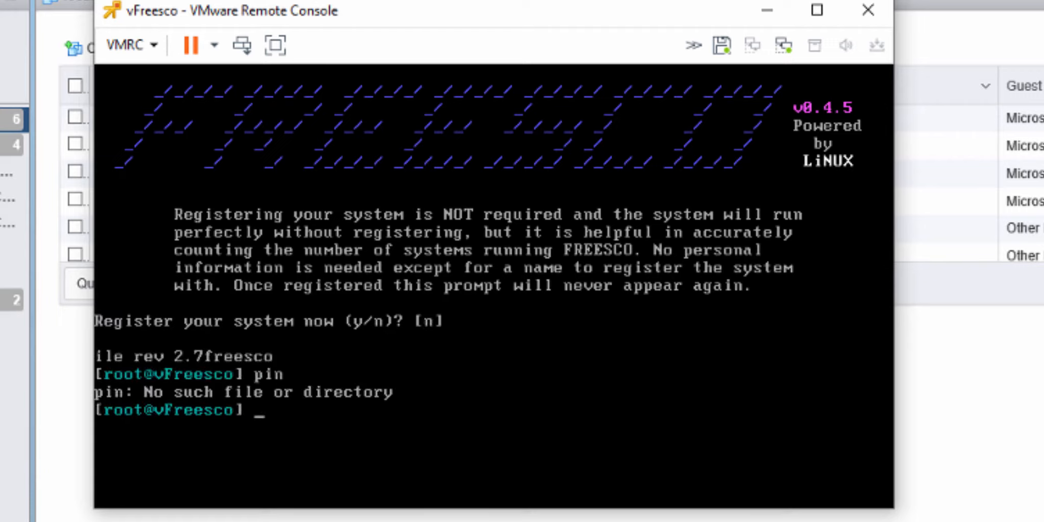
{"action": "type", "text": "ping"}
{"action": "key", "text": "Return"}
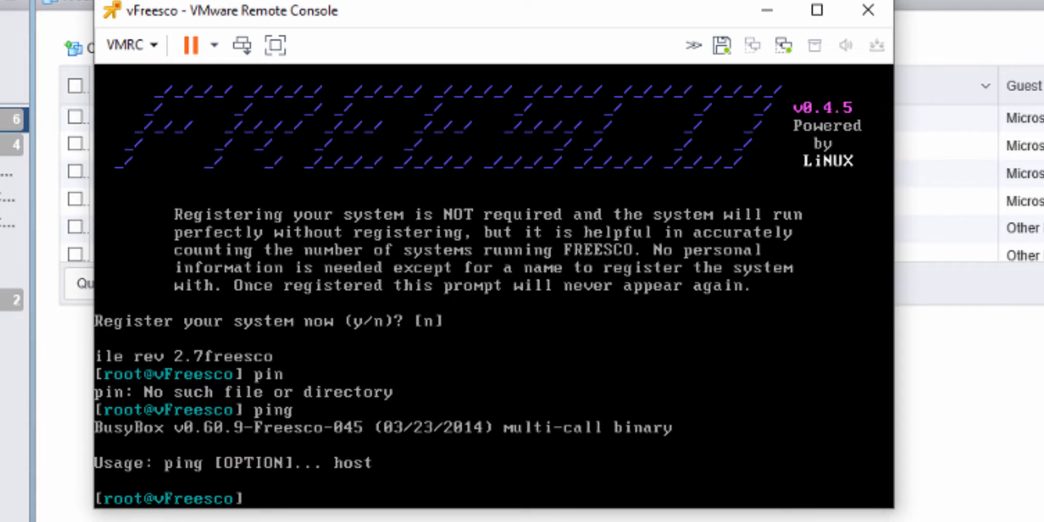
{"action": "type", "text": "ping 10.6"}
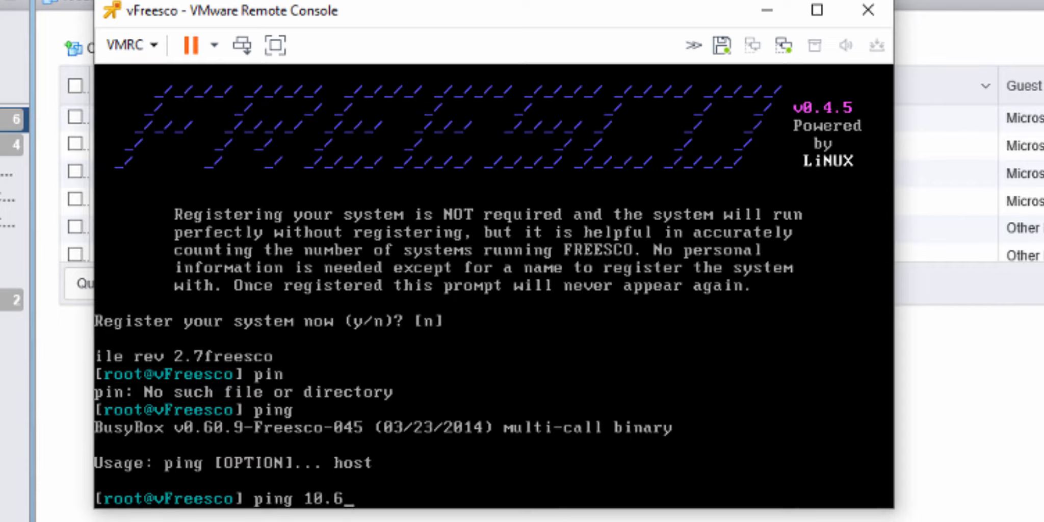
{"action": "type", "text": "0.1.200"}
{"action": "key", "text": "Return"}
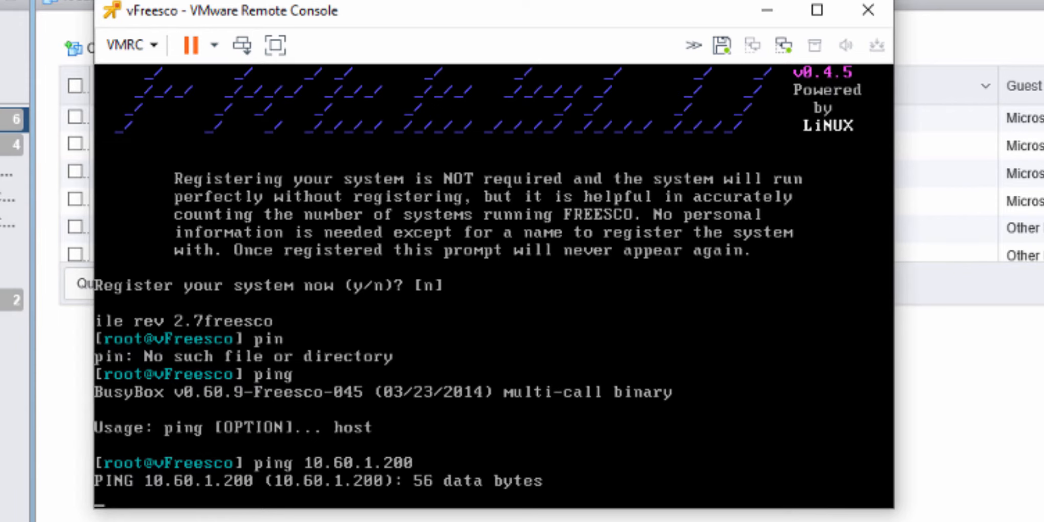
{"action": "key", "text": "ctrl+c"}
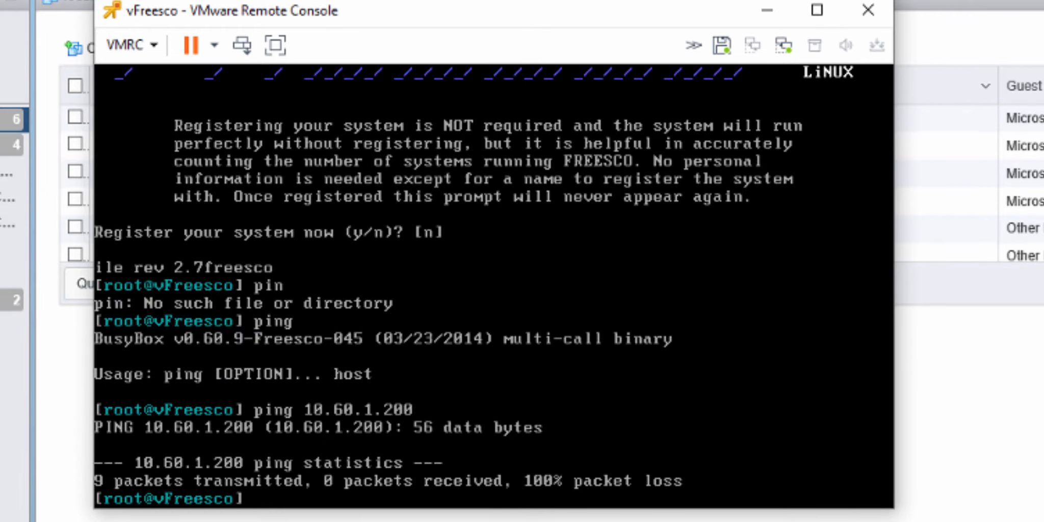
Step: Reboot the router from the shell, and power off the vFreesco virtual machine and close its console
{"action": "type", "text": "reboot"}
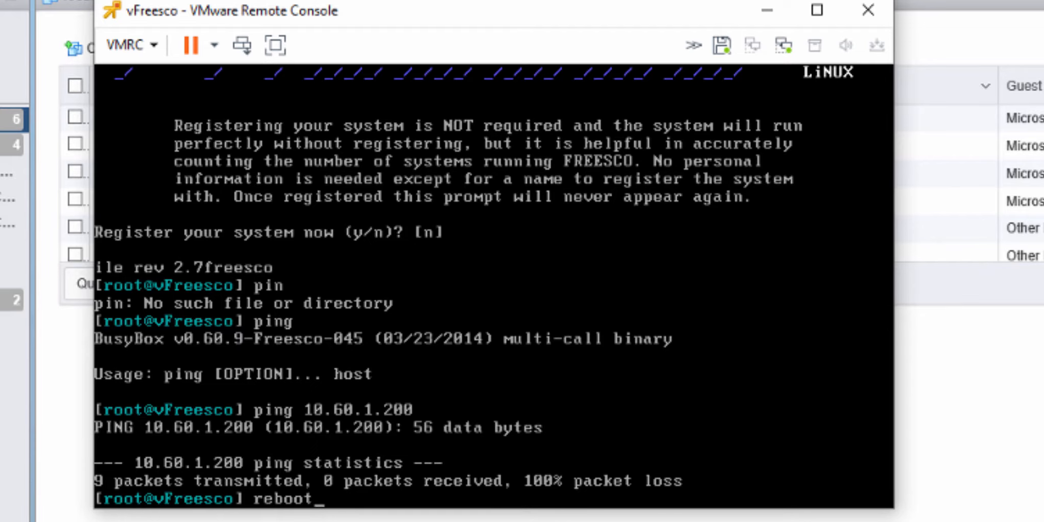
{"action": "key", "text": "Return"}
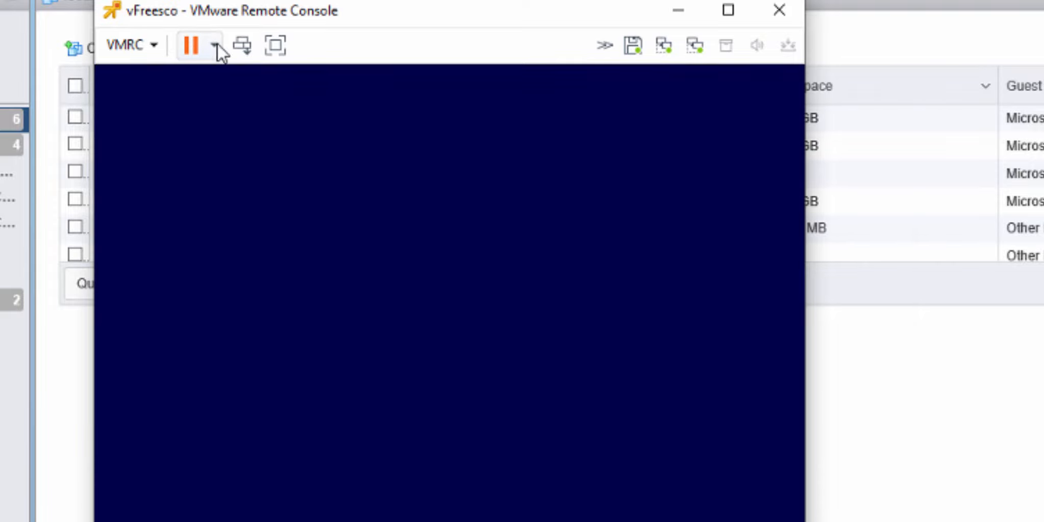
{"action": "left_click", "coordinate": [214, 46]}
{"action": "left_click", "coordinate": [224, 102]}
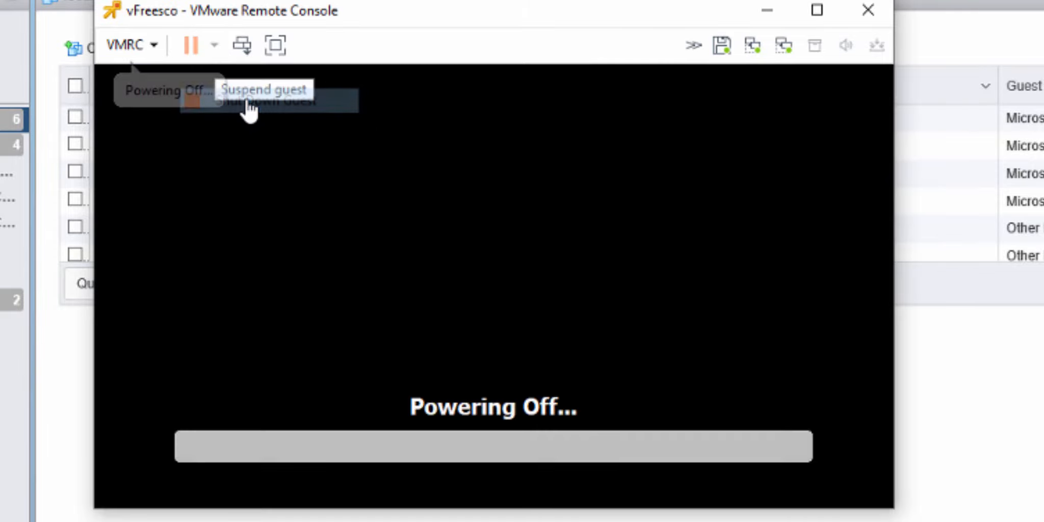
{"action": "left_click", "coordinate": [868, 9]}
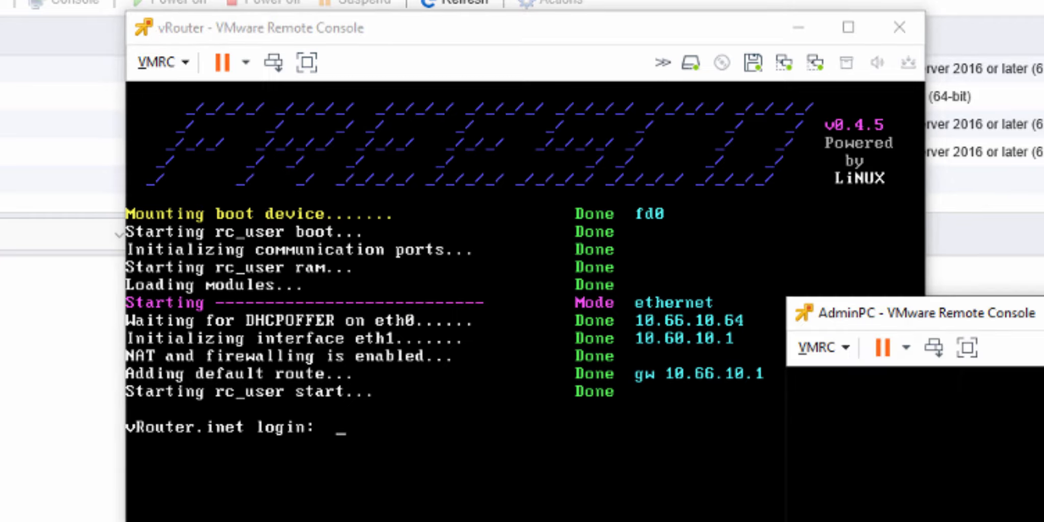
Step: Bring the AdminPC console forward and sign in to Windows with the account password
{"action": "left_click_drag", "start_coordinate": [1040, 312], "coordinate": [261, 99]}
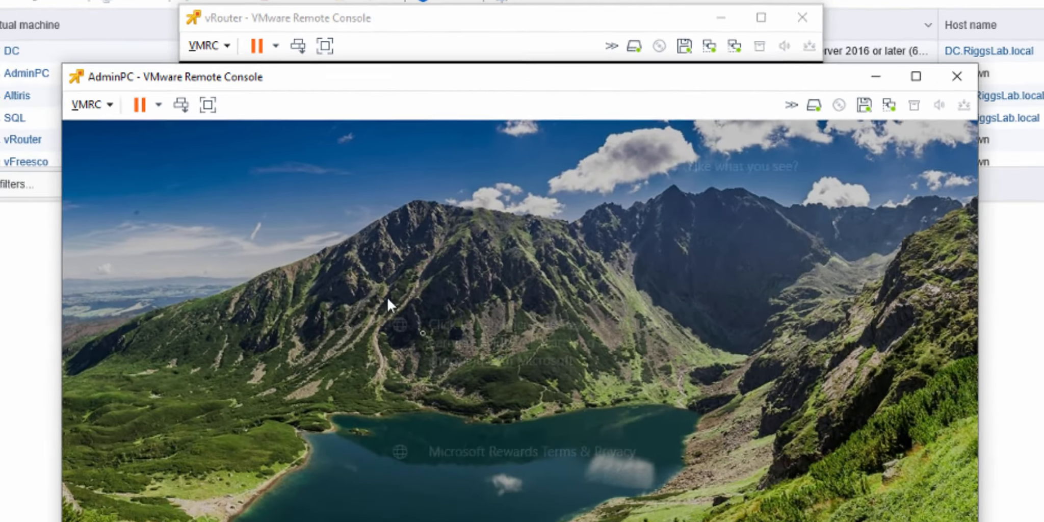
{"action": "left_click", "coordinate": [429, 216]}
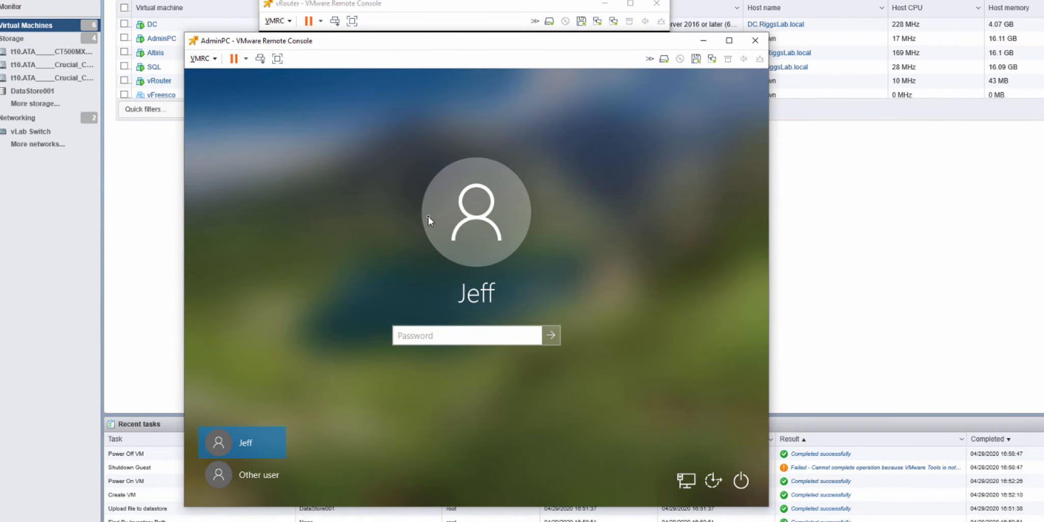
{"action": "type", "text": "••••••••••"}
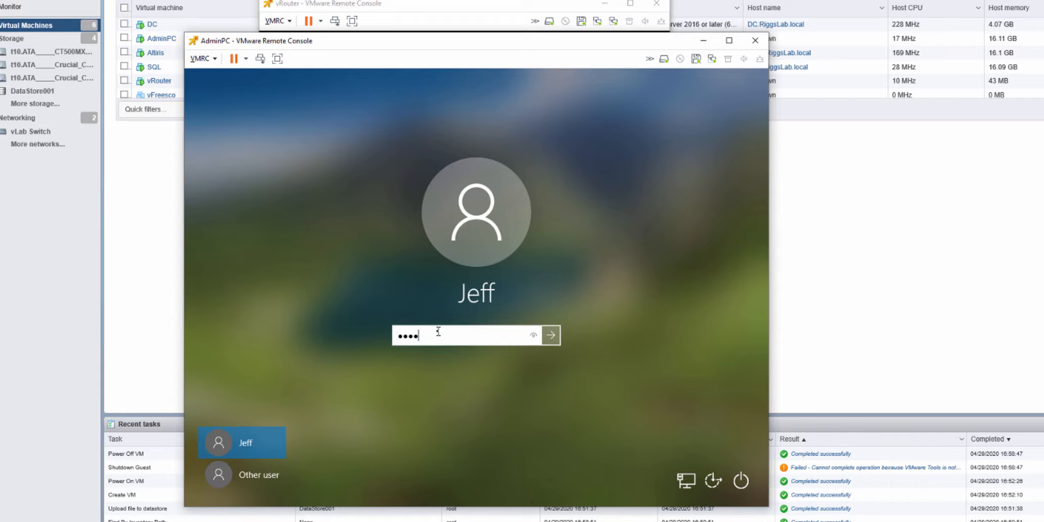
{"action": "key", "text": "Return"}
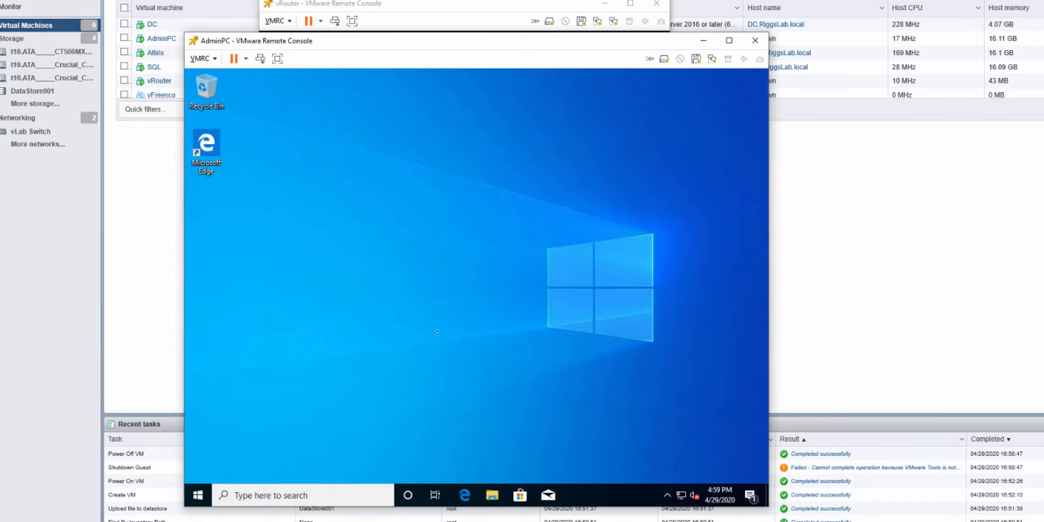
Step: Open a Command Prompt on AdminPC and display its network settings with ipconfig
{"action": "key", "text": "super+r"}
{"action": "type", "text": "cmd"}
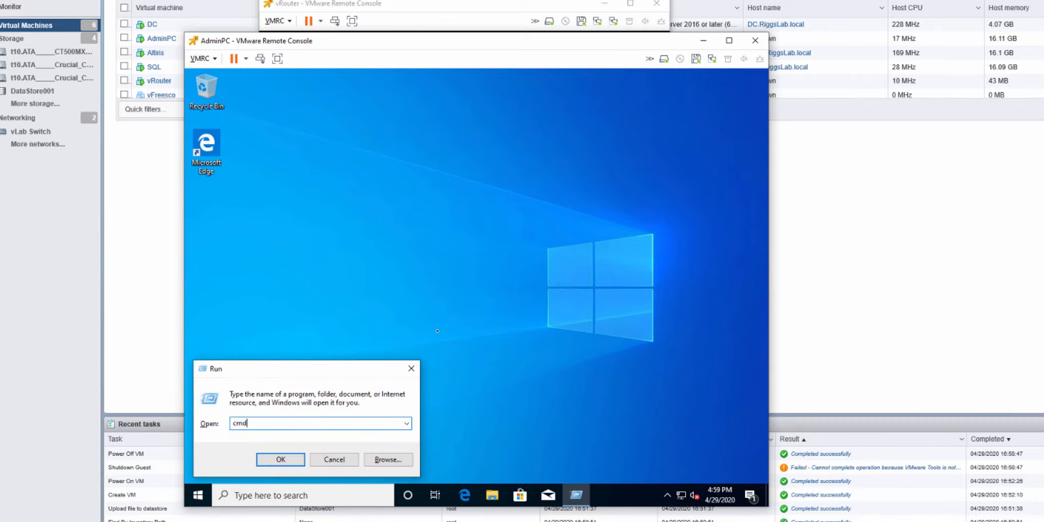
{"action": "key", "text": "Return"}
{"action": "type", "text": "ipconfig"}
{"action": "key", "text": "Return"}
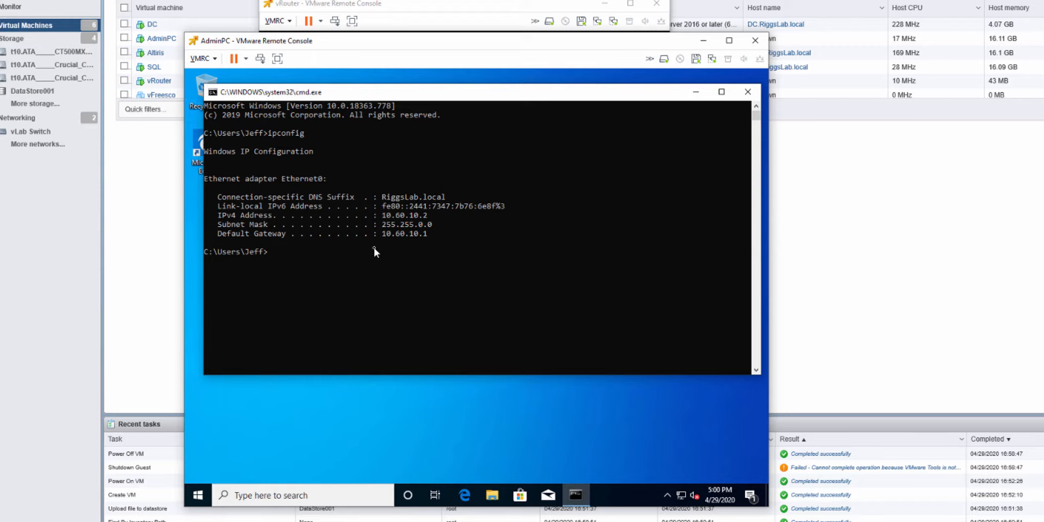
Step: Ping the default gateway 10.60.10.1 and the outer network's gateway 10.66.10.1 from AdminPC
{"action": "type", "text": "ping 10.60.10.1"}
{"action": "key", "text": "Return"}
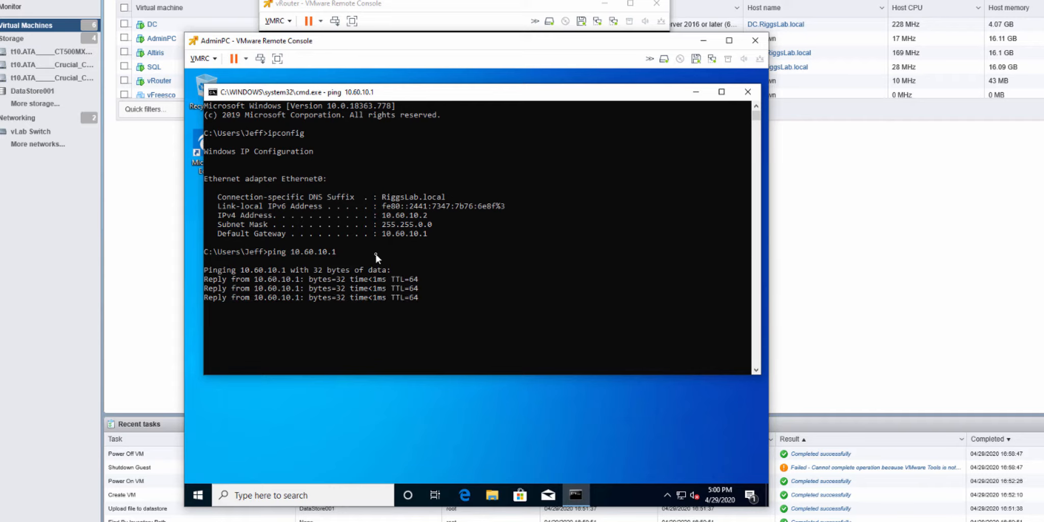
{"action": "type", "text": "ping"}
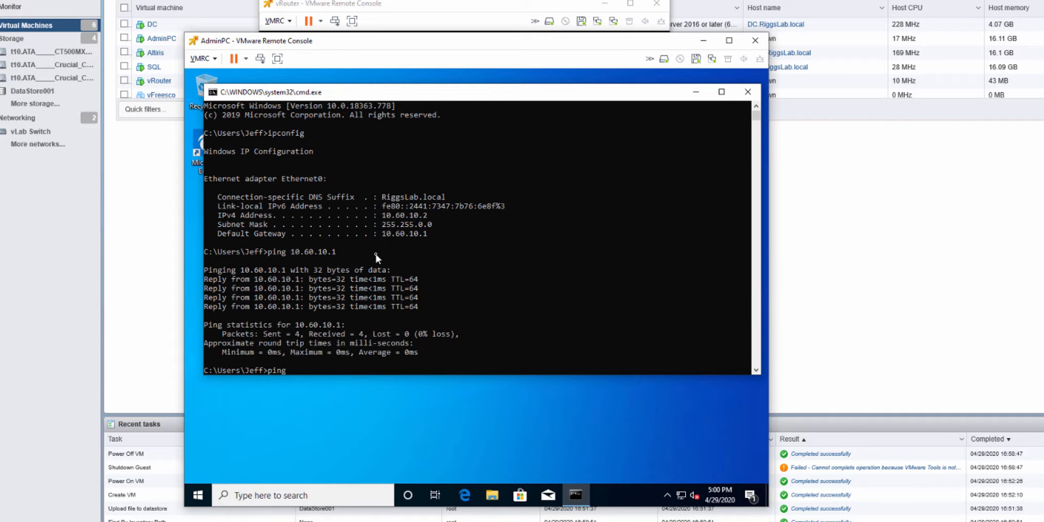
{"action": "type", "text": " 10.66.10.1"}
{"action": "key", "text": "Return"}
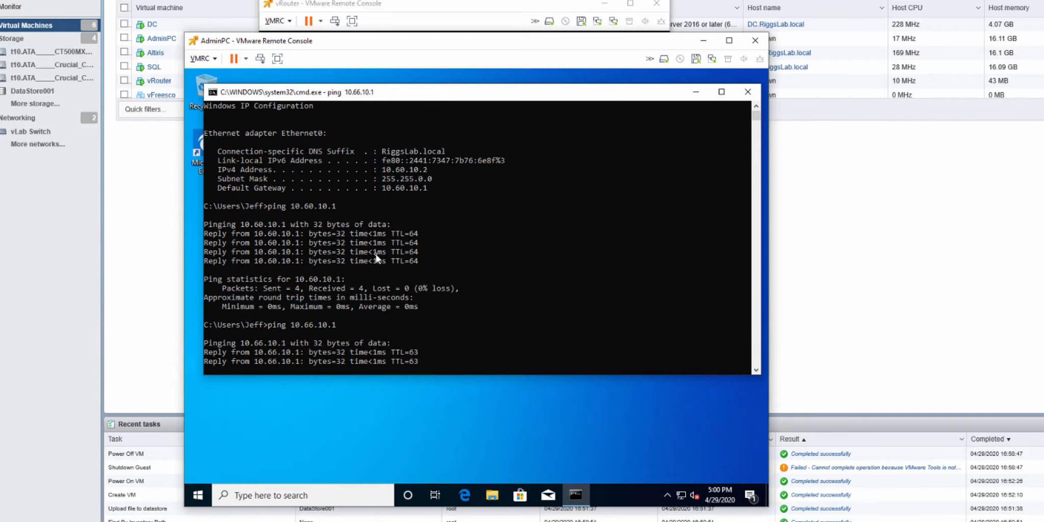
Step: Ping google.com from AdminPC to test internet access through the router
{"action": "type", "text": "pin"}
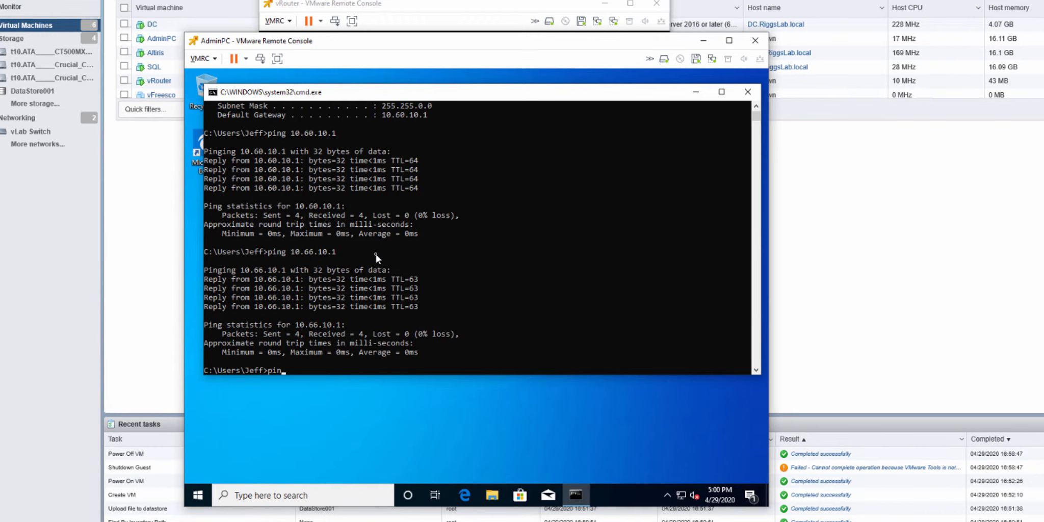
{"action": "type", "text": "g google.com"}
{"action": "key", "text": "Return"}
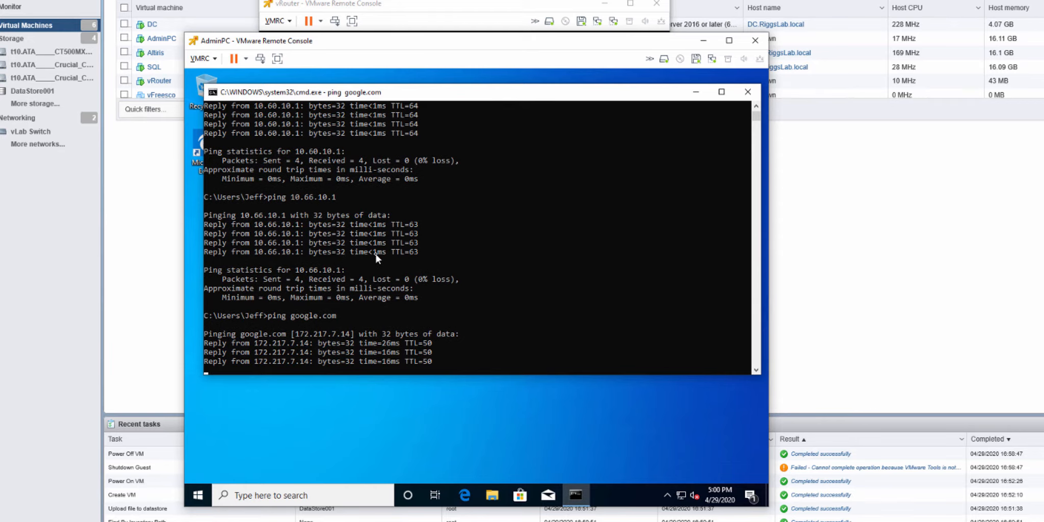
Step: Open speedtest.net in the Edge browser on AdminPC and run an internet speed test through the router
{"action": "left_click", "coordinate": [465, 497]}
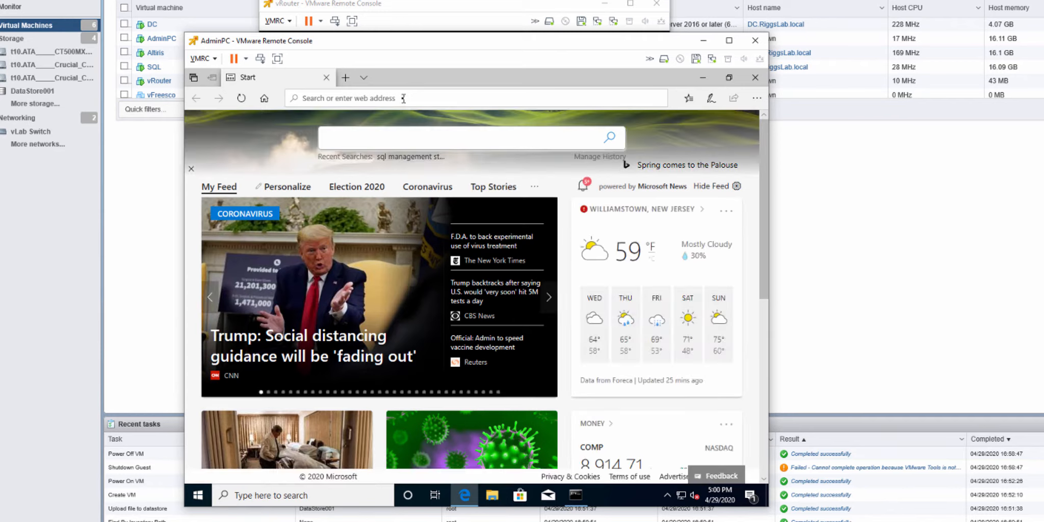
{"action": "left_click", "coordinate": [403, 99]}
{"action": "type", "text": "speedtest.net/"}
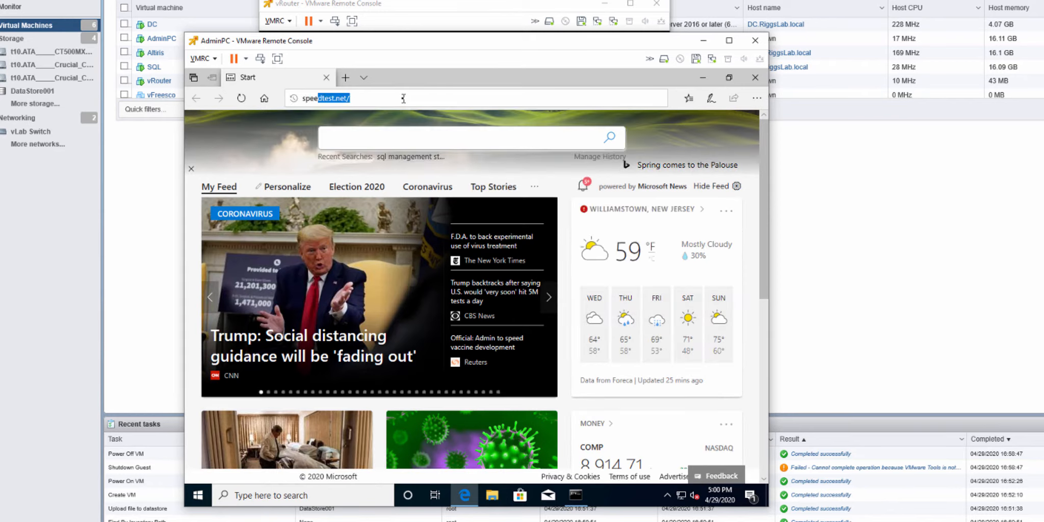
{"action": "key", "text": "Return"}
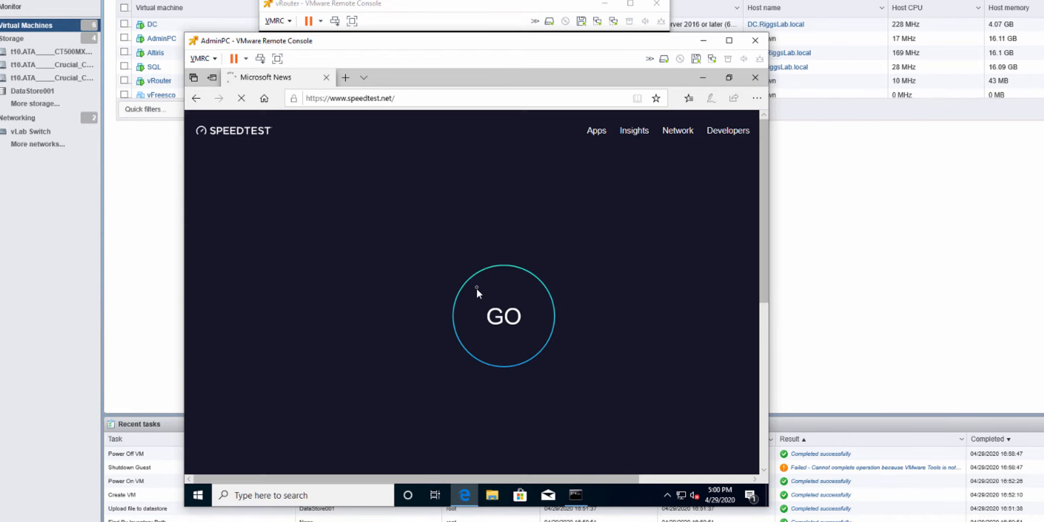
{"action": "scroll", "coordinate": [763, 255], "scroll_direction": "down", "scroll_amount": 5}
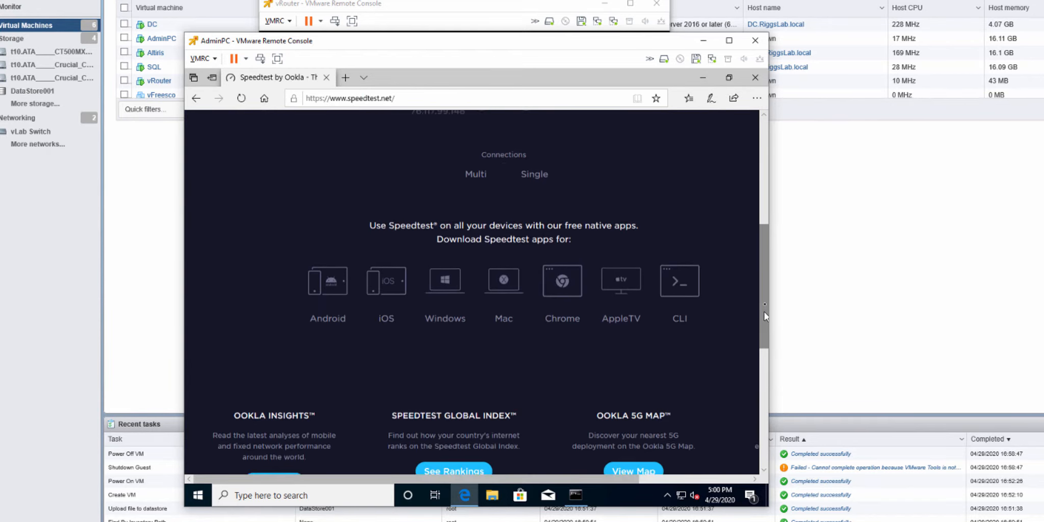
{"action": "left_click_drag", "start_coordinate": [764, 249], "coordinate": [760, 156]}
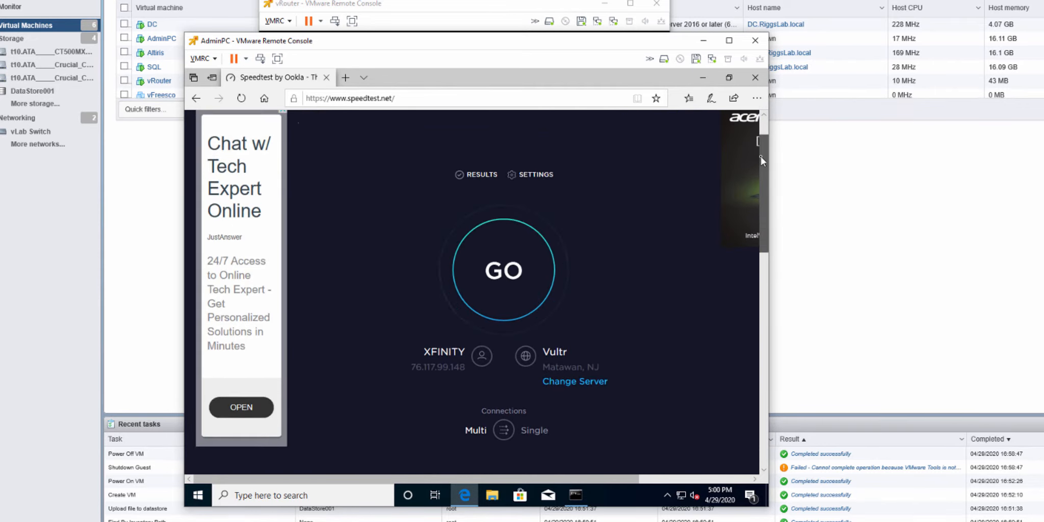
{"action": "left_click", "coordinate": [506, 278]}
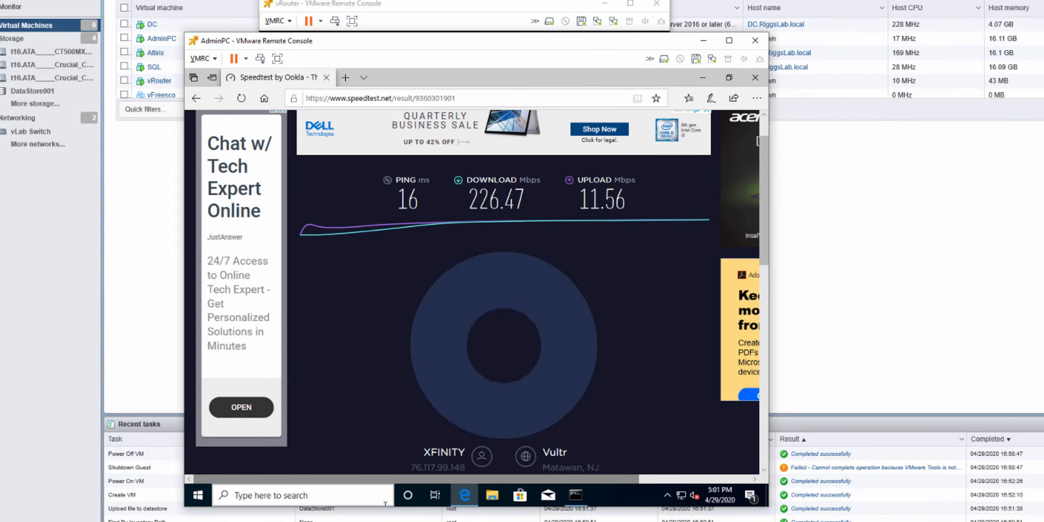
Step: Run the Speedtest desktop app on the host computer to compare its connection speed, and close the app
{"action": "left_click", "coordinate": [385, 503]}
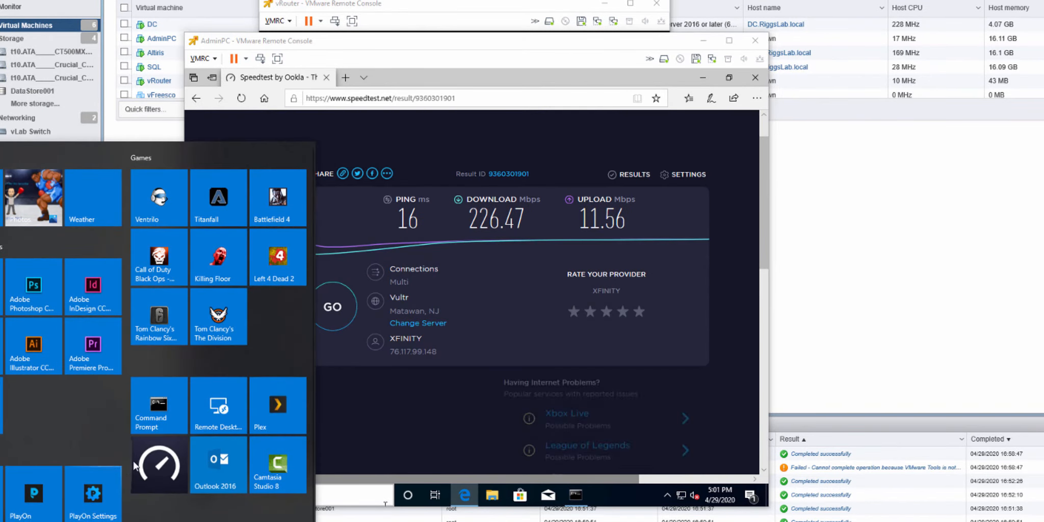
{"action": "left_click", "coordinate": [160, 479]}
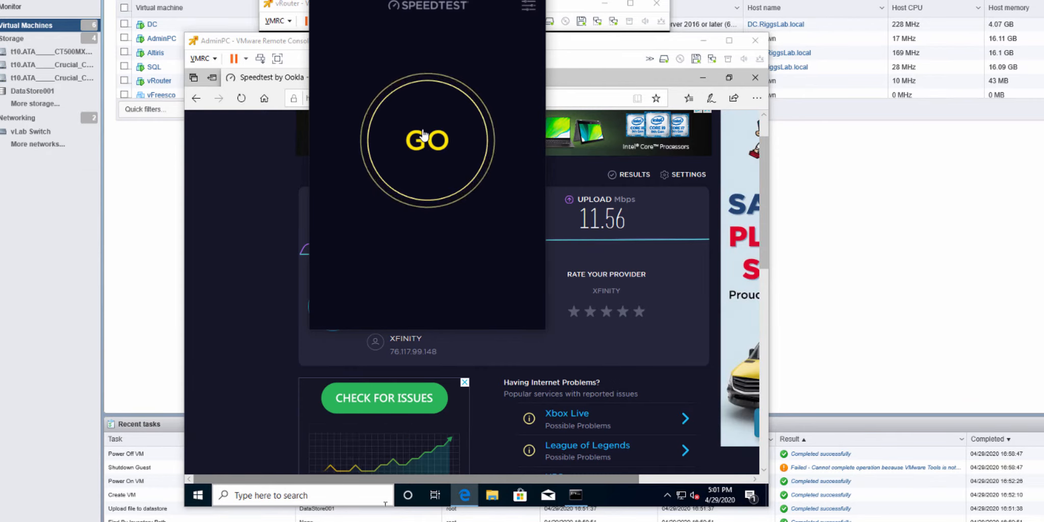
{"action": "left_click", "coordinate": [484, 125]}
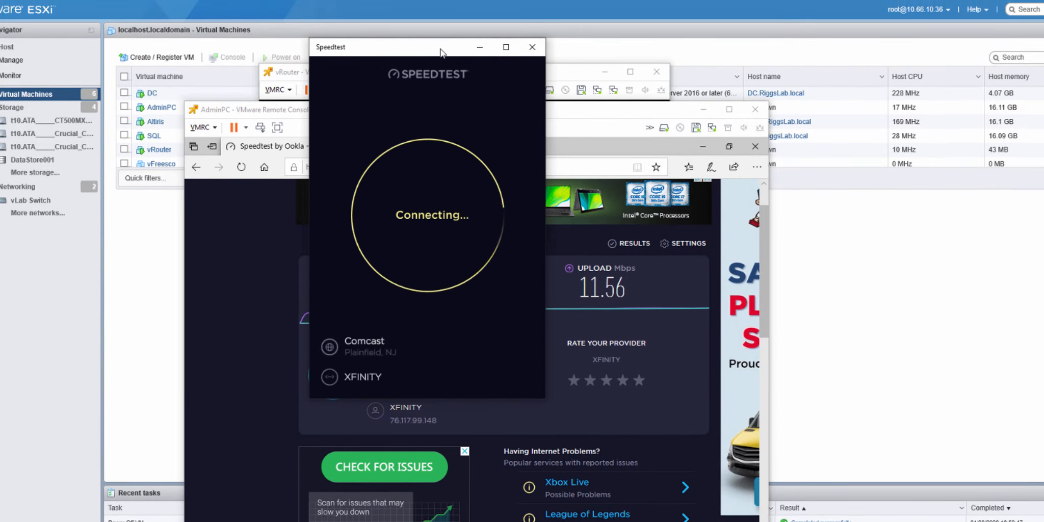
{"action": "left_click_drag", "start_coordinate": [441, 51], "coordinate": [484, 160]}
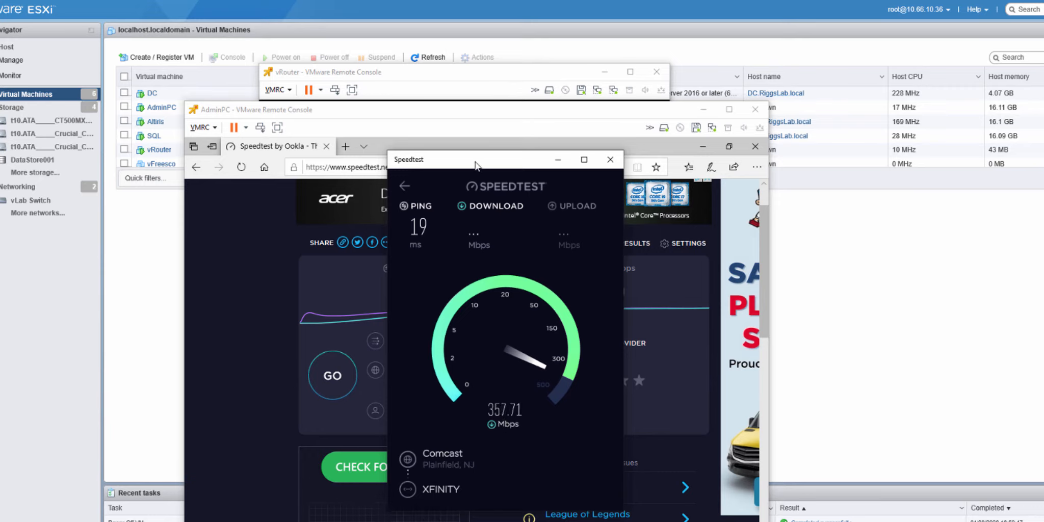
{"action": "left_click_drag", "start_coordinate": [476, 164], "coordinate": [430, 175]}
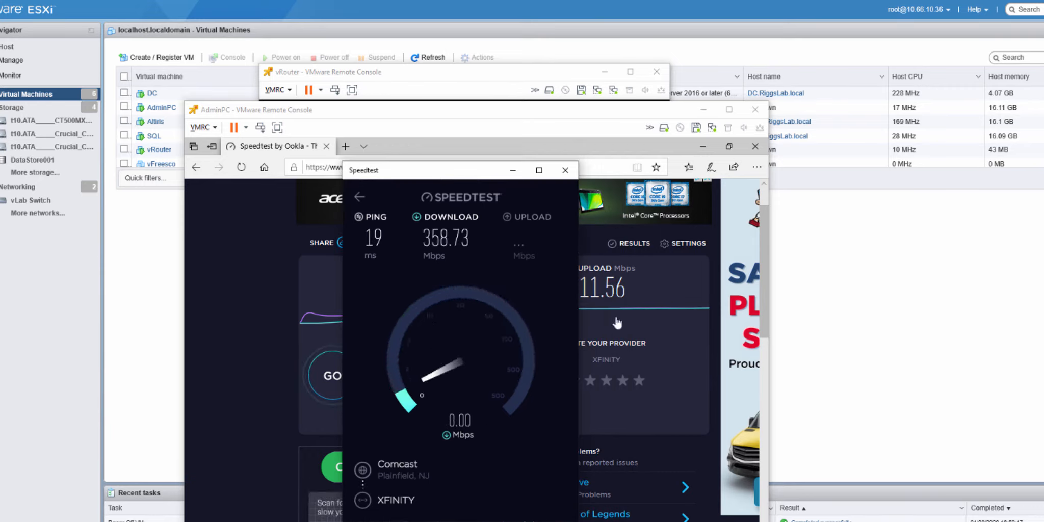
{"action": "left_click", "coordinate": [565, 170]}
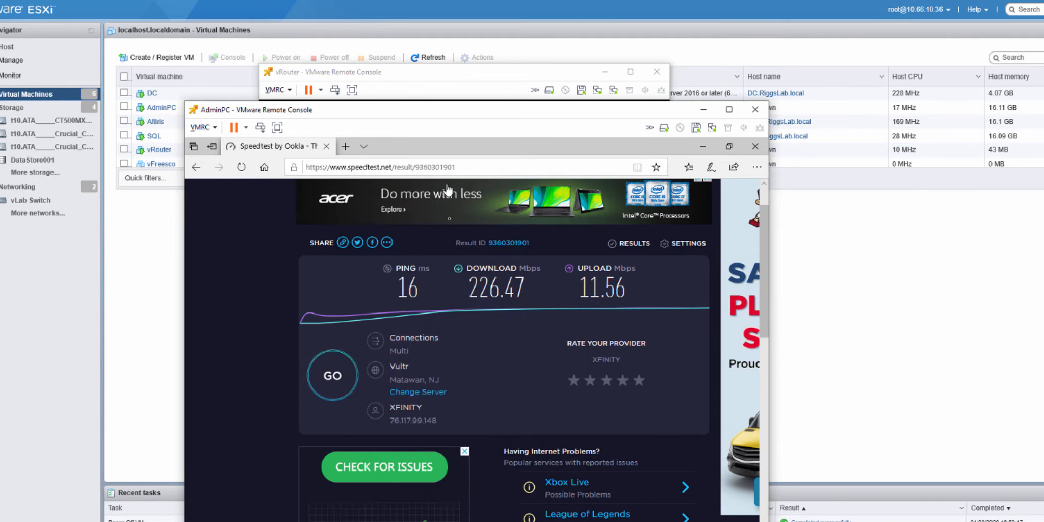
{"action": "left_click", "coordinate": [702, 147]}
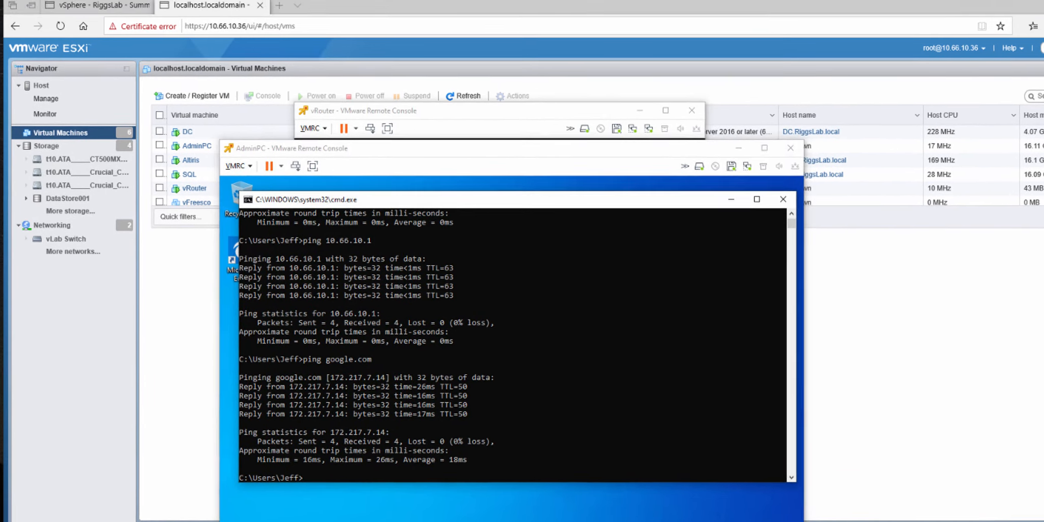
{"action": "left_click", "coordinate": [214, 520]}
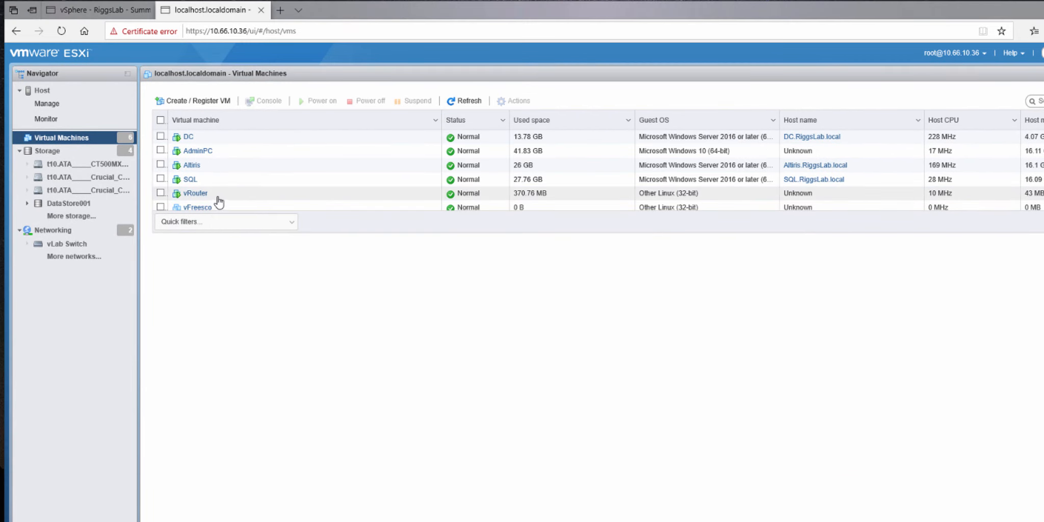
{"action": "right_click", "coordinate": [196, 195]}
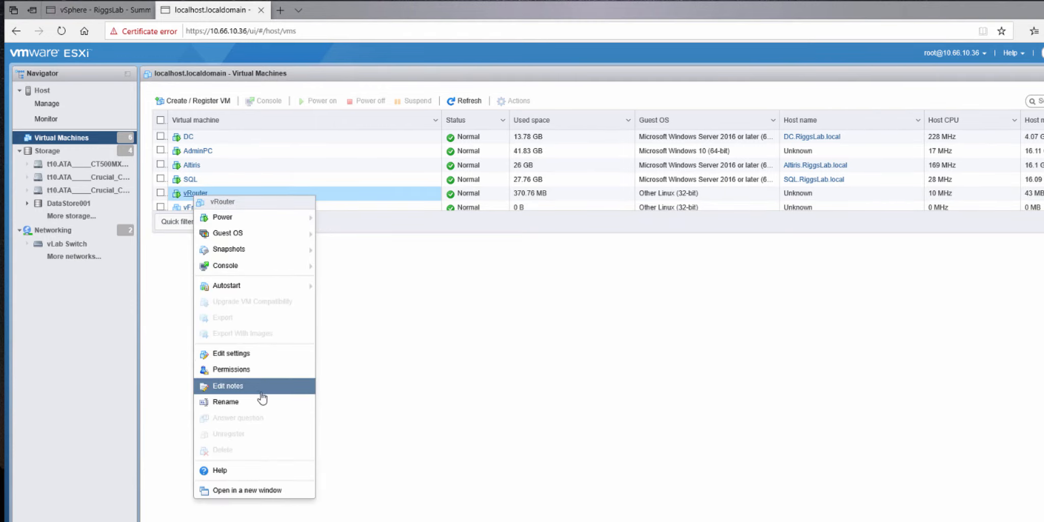
{"action": "left_click", "coordinate": [245, 360]}
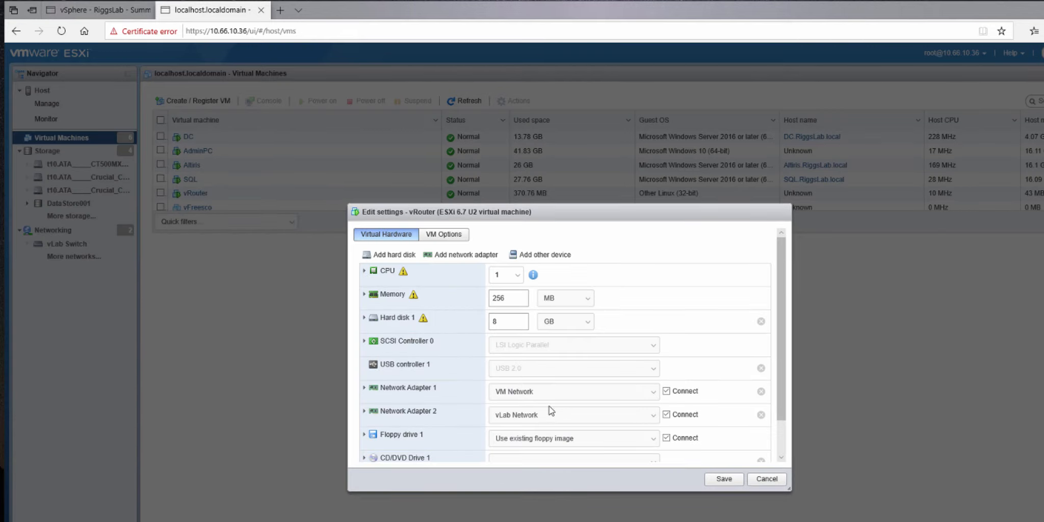
{"action": "left_click", "coordinate": [365, 388]}
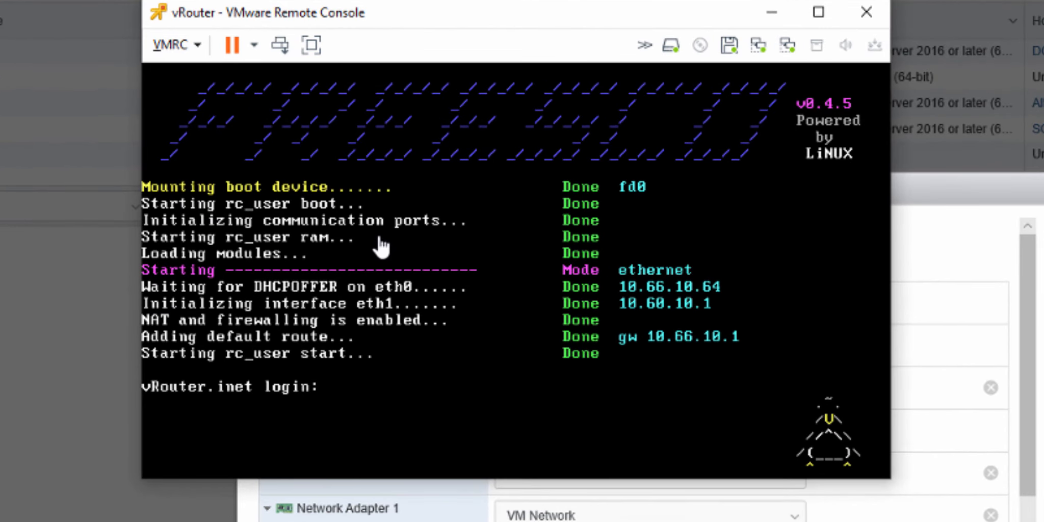
Step: Shut down the vRouter guest from its console and dismiss its open settings dialog without saving
{"action": "left_click", "coordinate": [253, 45]}
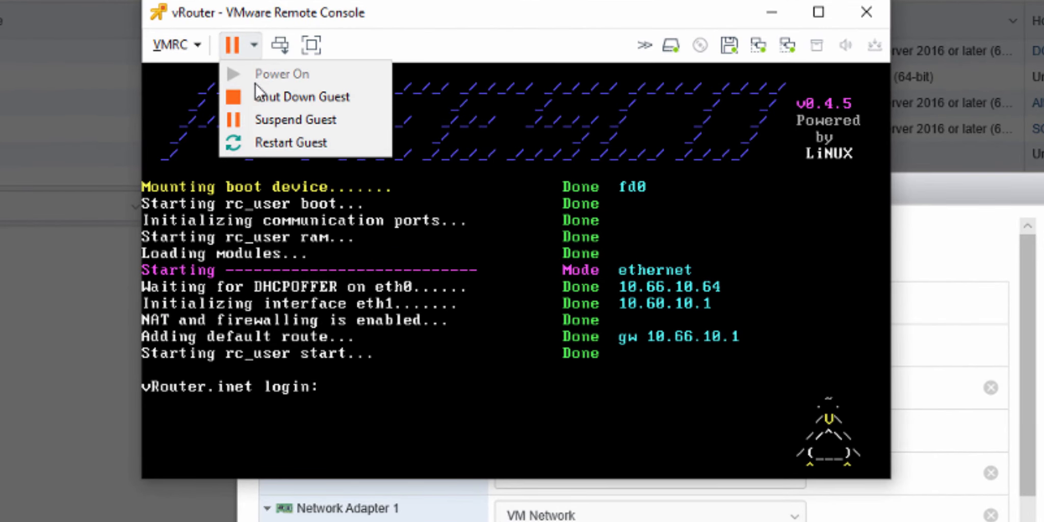
{"action": "left_click", "coordinate": [265, 100]}
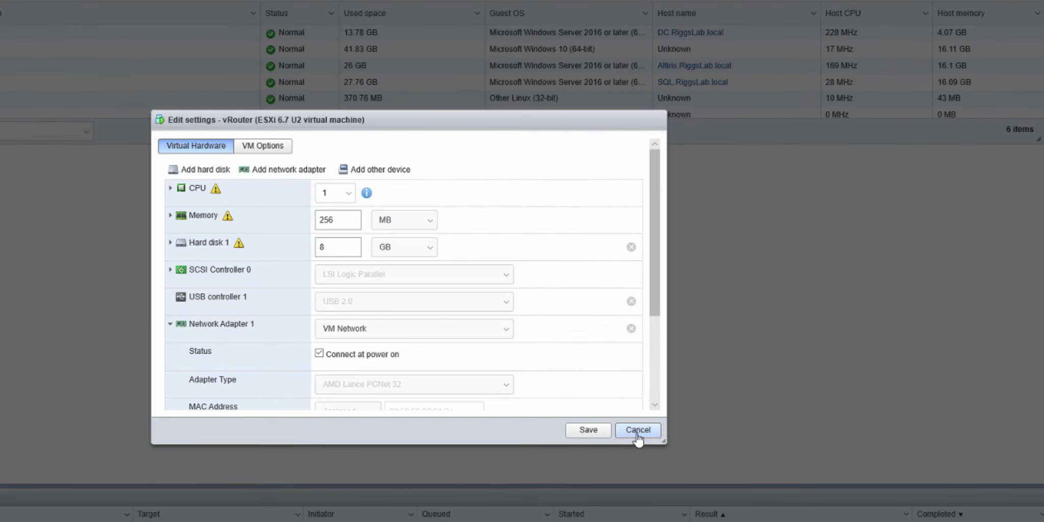
{"action": "left_click", "coordinate": [686, 462]}
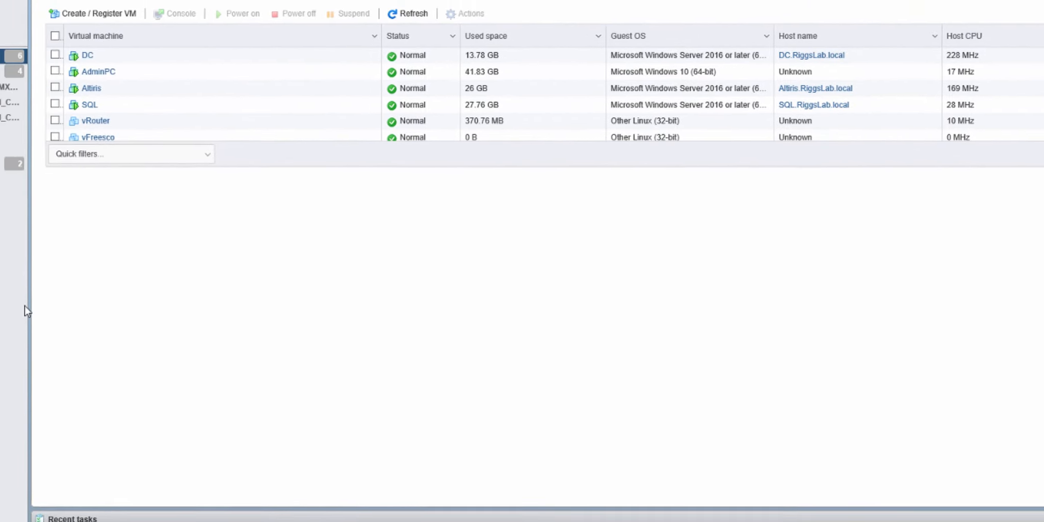
Step: Reopen the vRouter virtual machine's settings and change the adapter type of Network Adapter 1 to E1000
{"action": "right_click", "coordinate": [170, 143]}
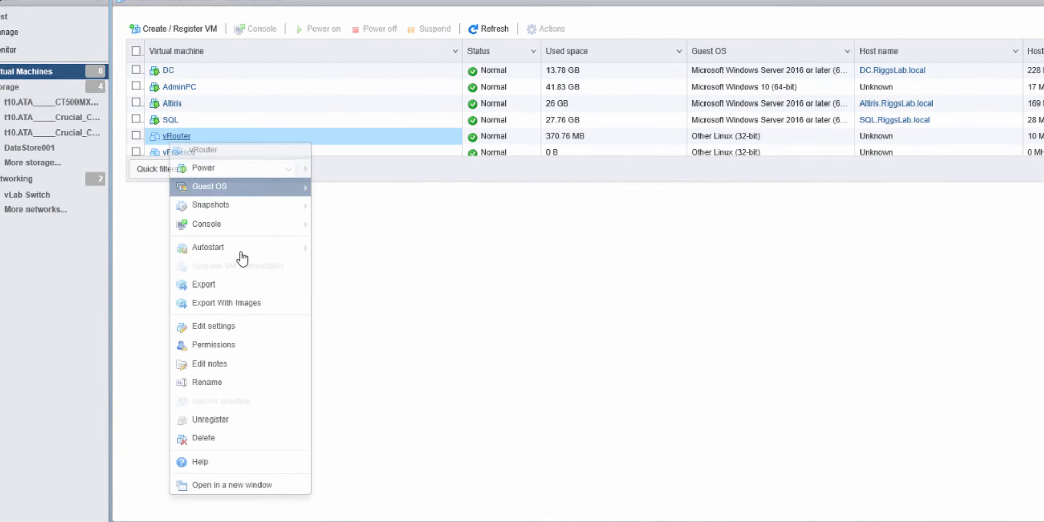
{"action": "left_click", "coordinate": [228, 329]}
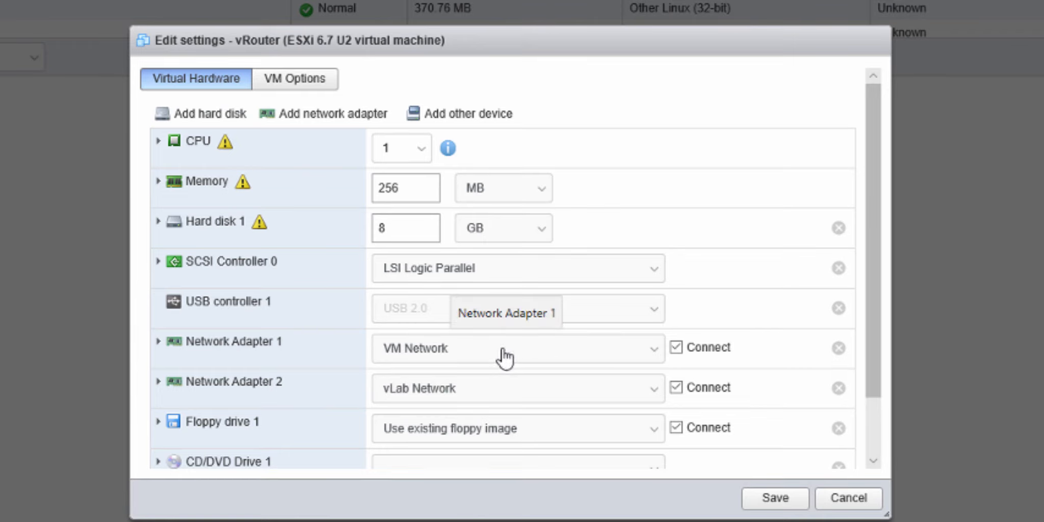
{"action": "left_click", "coordinate": [158, 342]}
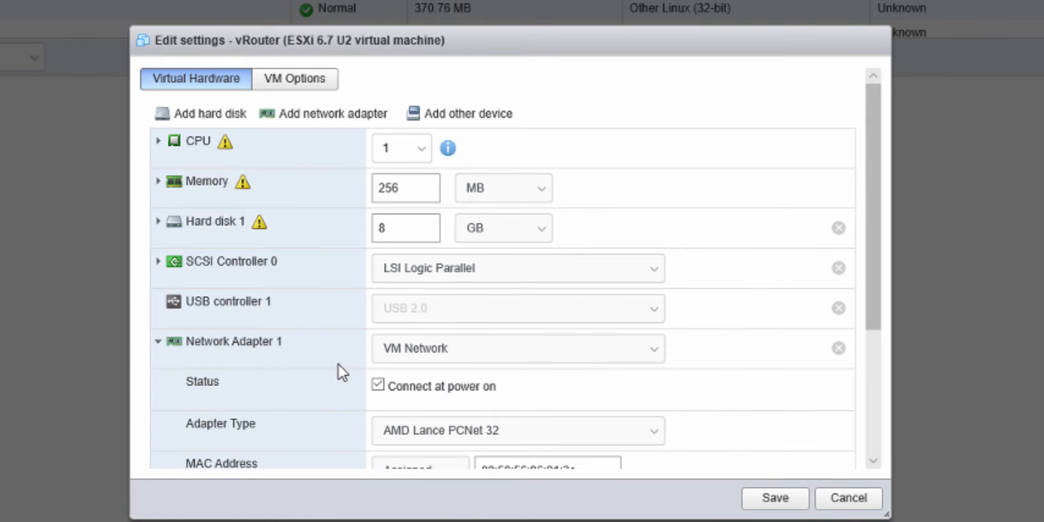
{"action": "scroll", "coordinate": [331, 351], "scroll_direction": "down", "scroll_amount": 3}
{"action": "left_click", "coordinate": [434, 307]}
{"action": "left_click", "coordinate": [403, 296]}
Step: Set the adapter type of vRouter's Network Adapter 2 to E1000 and save the virtual machine settings
{"action": "left_click", "coordinate": [158, 389]}
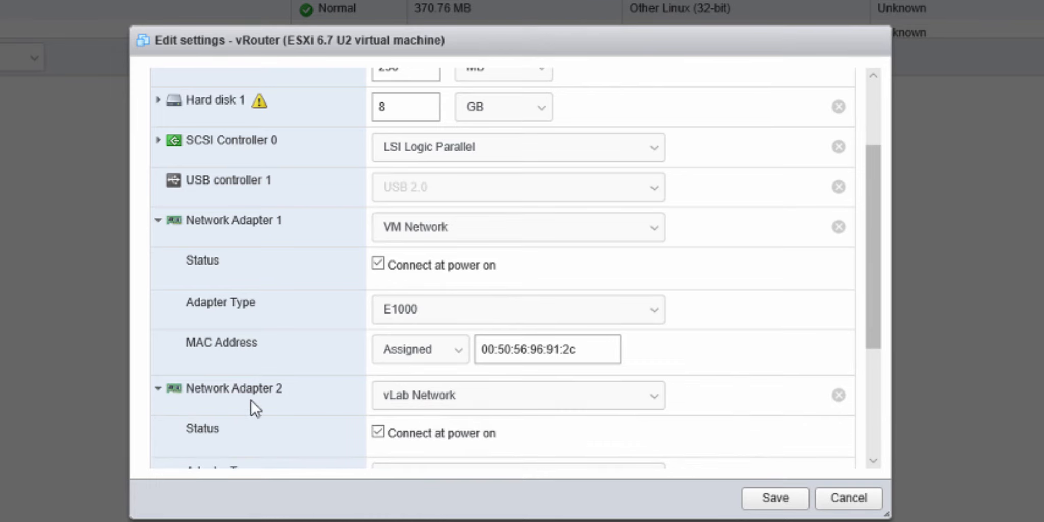
{"action": "scroll", "coordinate": [357, 321], "scroll_direction": "down", "scroll_amount": 3}
{"action": "left_click", "coordinate": [420, 356]}
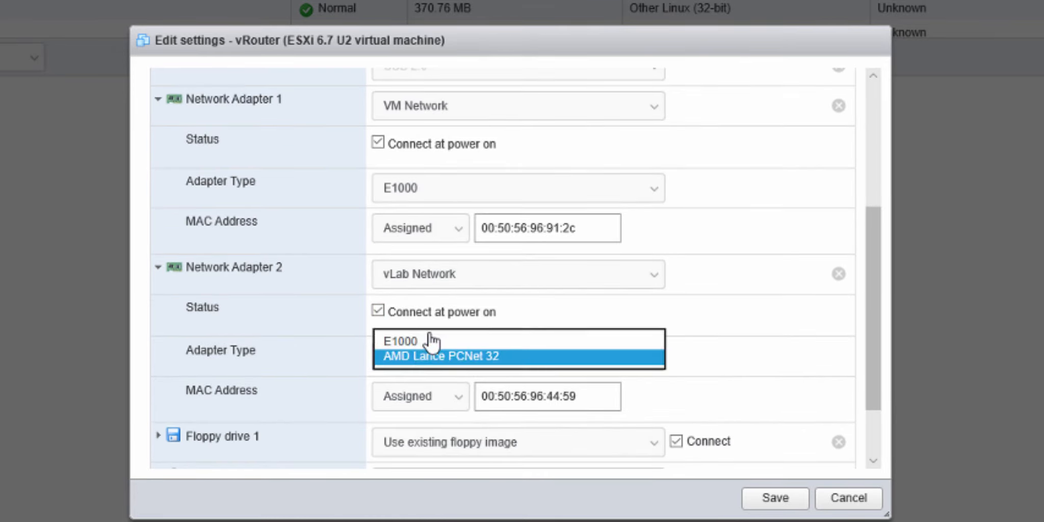
{"action": "left_click", "coordinate": [428, 334]}
{"action": "left_click", "coordinate": [421, 356]}
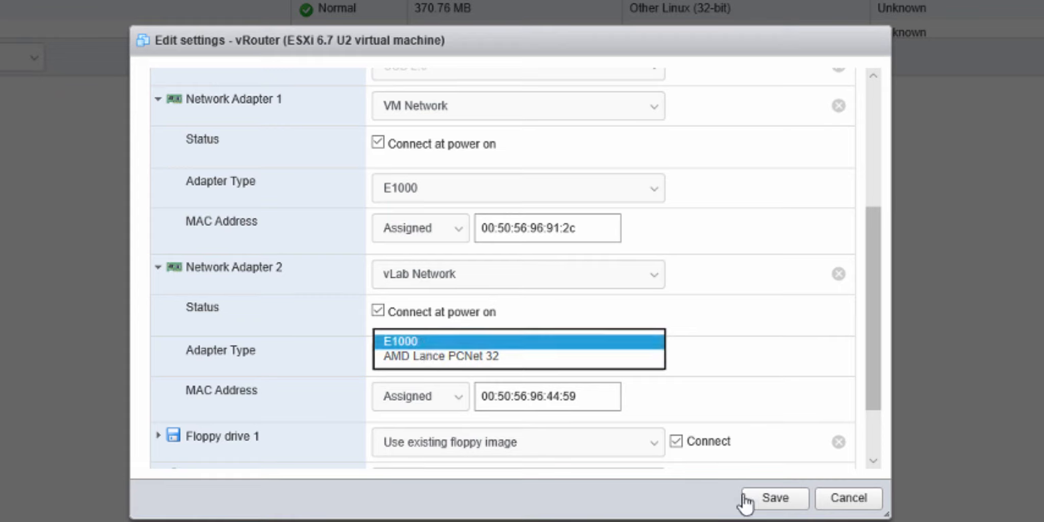
{"action": "left_click", "coordinate": [403, 342]}
{"action": "left_click", "coordinate": [779, 497]}
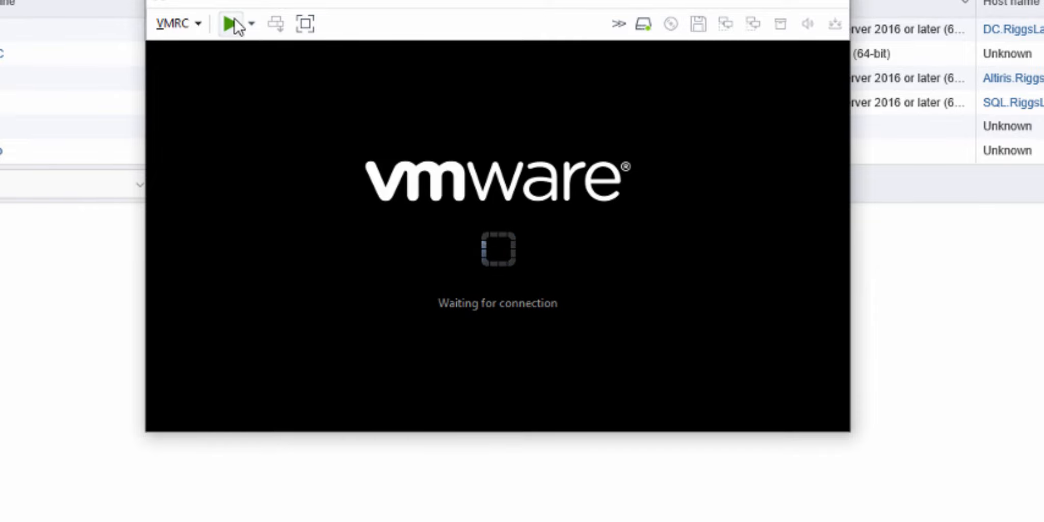
Step: Power on vRouter, boot FREESCO in normal mode, and move its console clear of the virtual machine list
{"action": "left_click", "coordinate": [230, 24]}
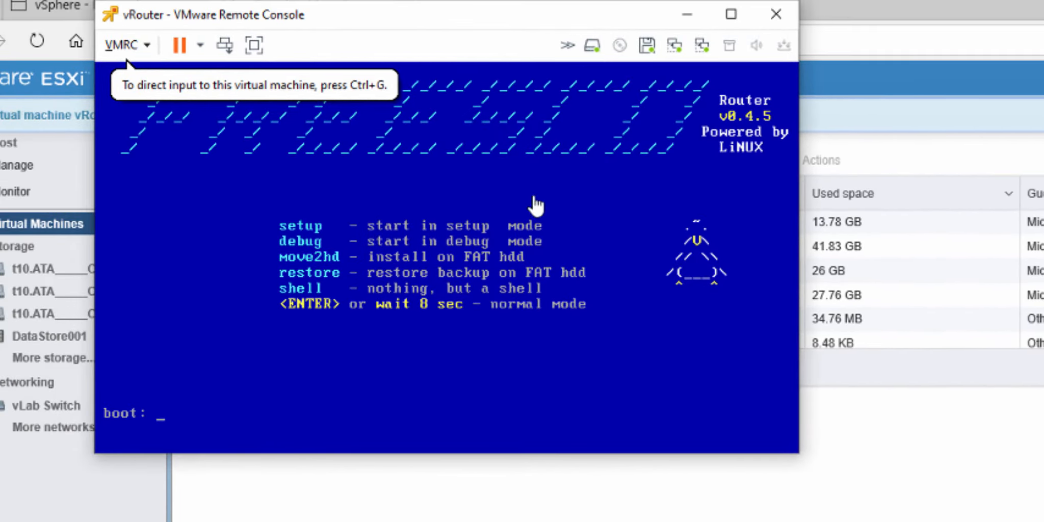
{"action": "left_click", "coordinate": [550, 135]}
{"action": "key", "text": "Return"}
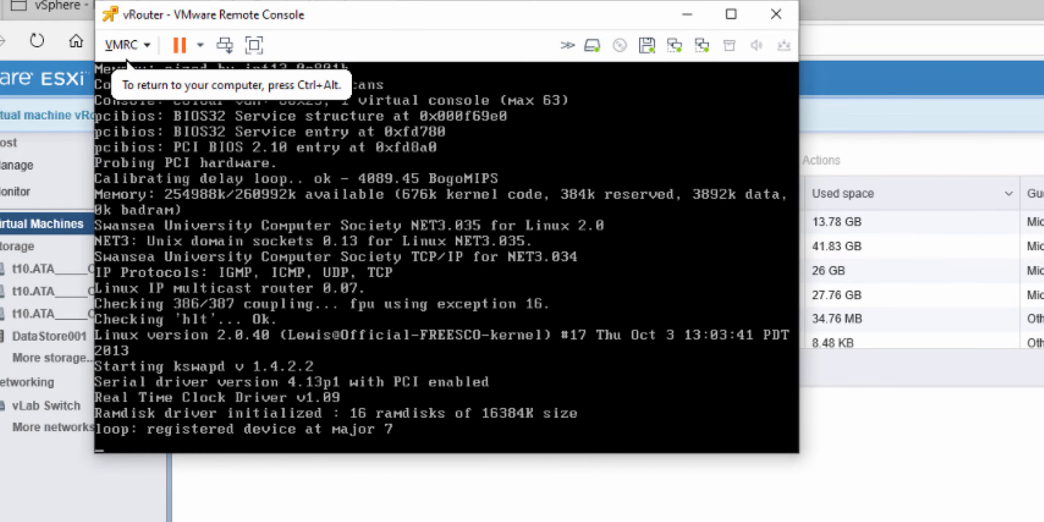
{"action": "key", "text": "ctrl+alt"}
{"action": "left_click_drag", "start_coordinate": [492, 18], "coordinate": [616, 0]}
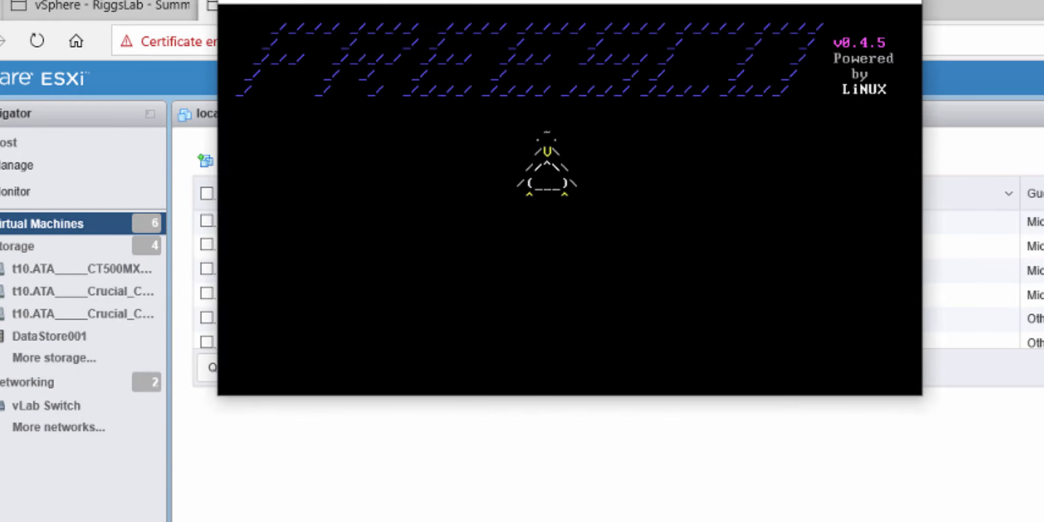
{"action": "left_click", "coordinate": [810, 0]}
Step: Examine the adapter type of Network Adapter 1 in the AdminPC virtual machine's settings
{"action": "left_click", "coordinate": [264, 251]}
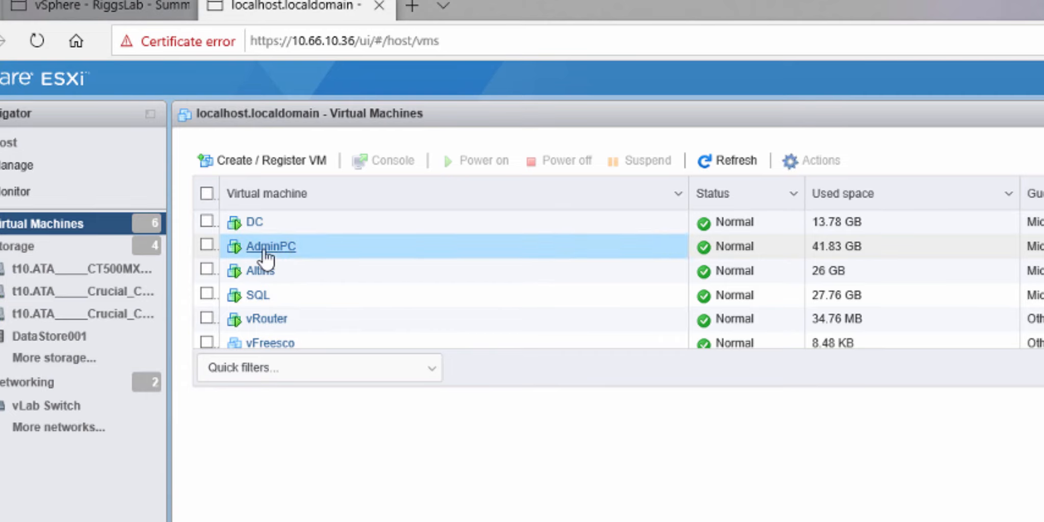
{"action": "right_click", "coordinate": [264, 252]}
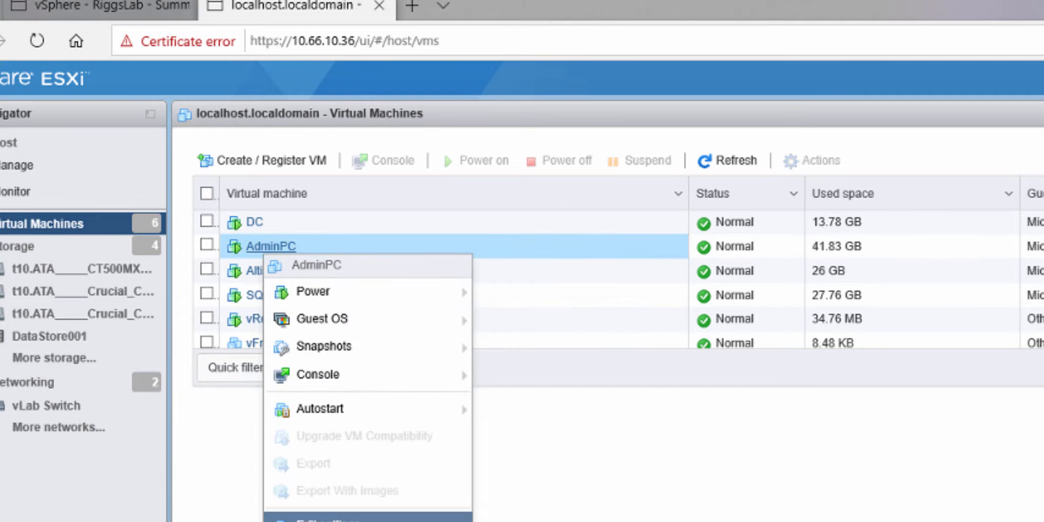
{"action": "left_click", "coordinate": [316, 518]}
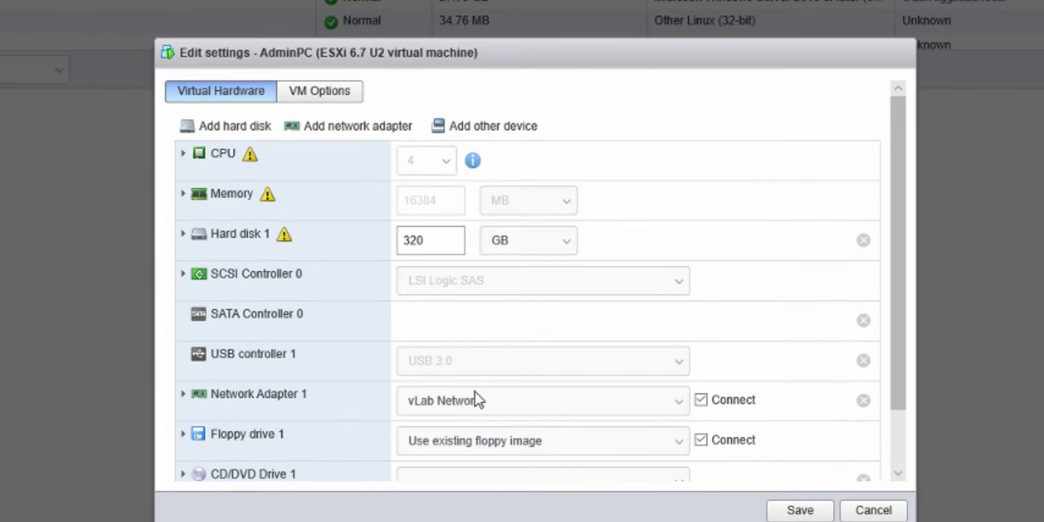
{"action": "left_click", "coordinate": [184, 394]}
{"action": "scroll", "coordinate": [360, 439], "scroll_direction": "down", "scroll_amount": 3}
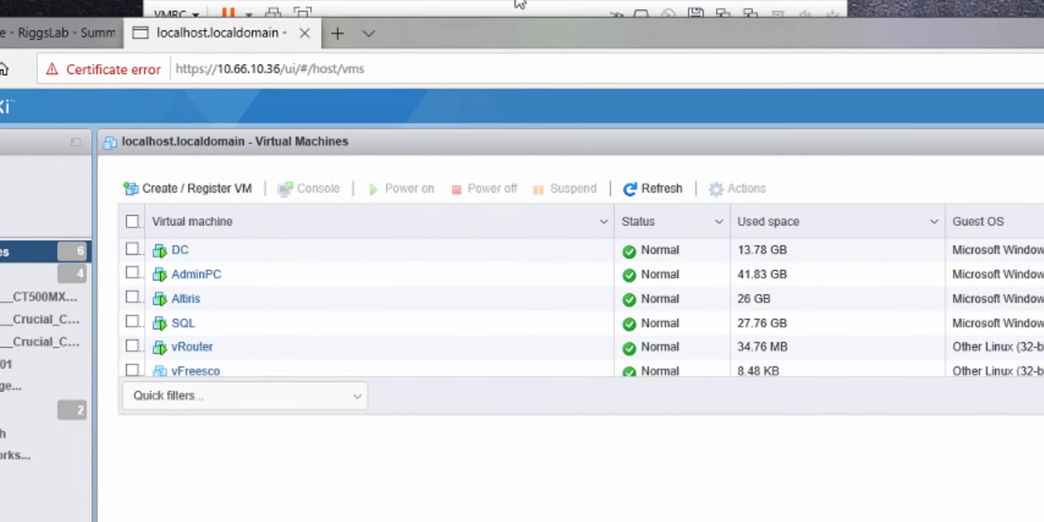
Step: Bring the vRouter console to the front and reposition it to show the FREESCO login prompt
{"action": "left_click", "coordinate": [520, 4]}
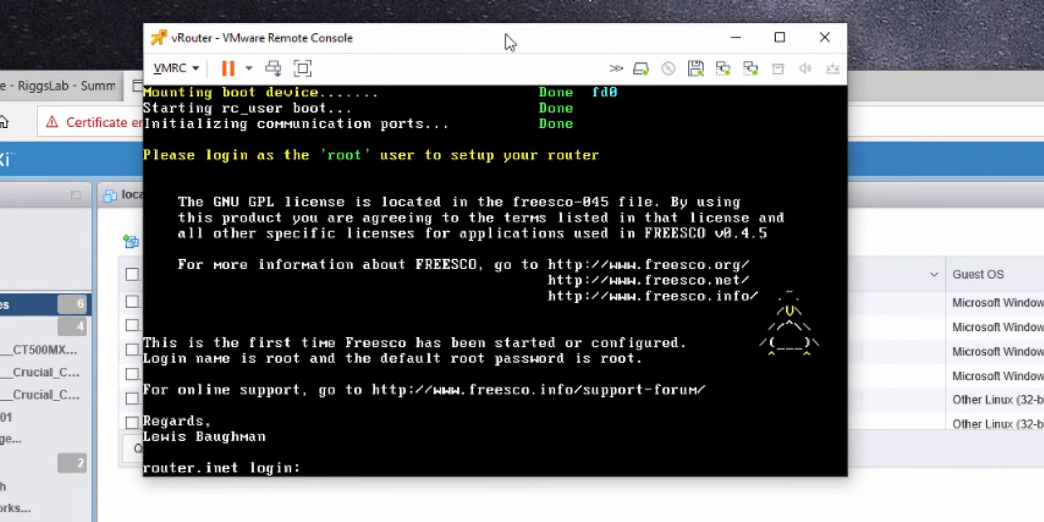
{"action": "left_click_drag", "start_coordinate": [507, 35], "coordinate": [738, 325]}
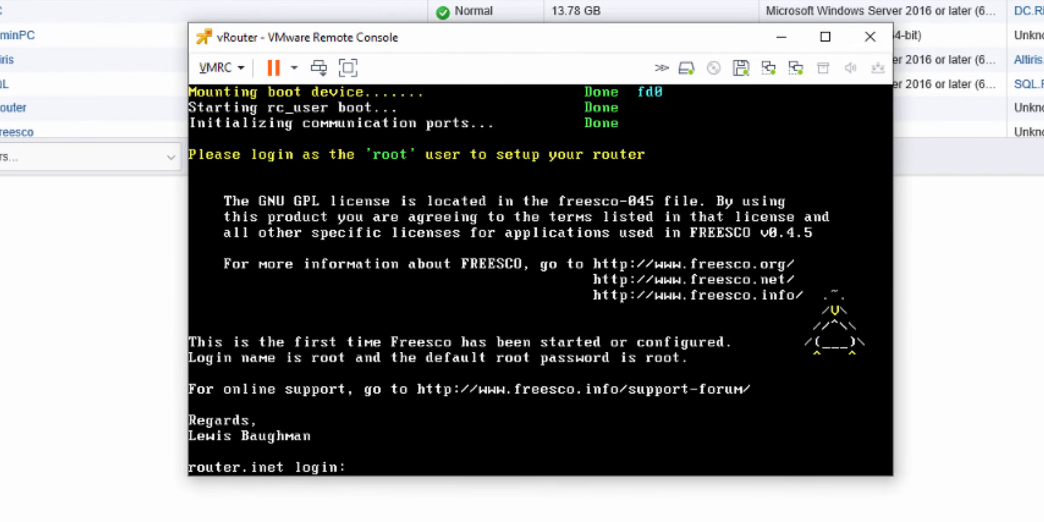
Step: Disconnect the freesco5.flp image from the vRouter's Floppy drive 1
{"action": "left_click", "coordinate": [220, 68]}
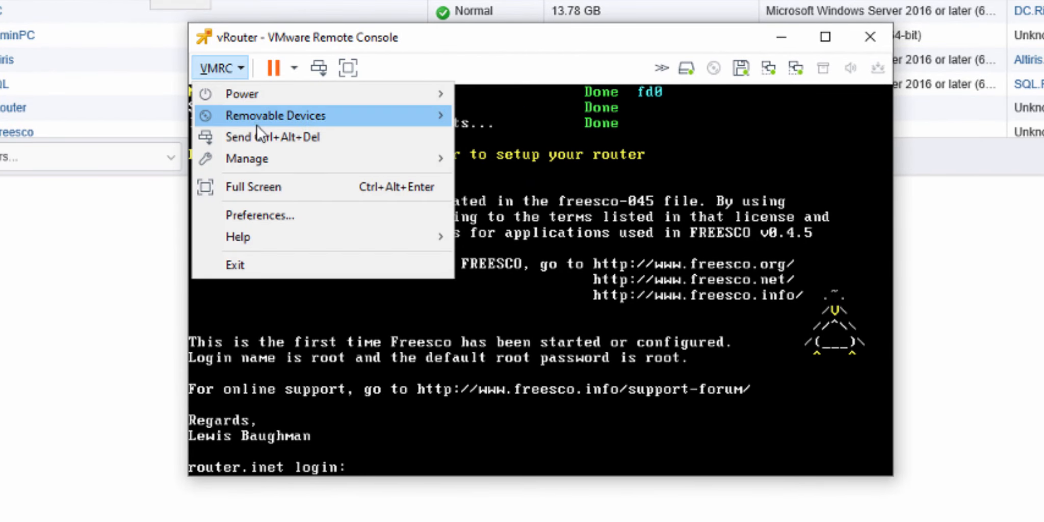
{"action": "mouse_move", "coordinate": [276, 115]}
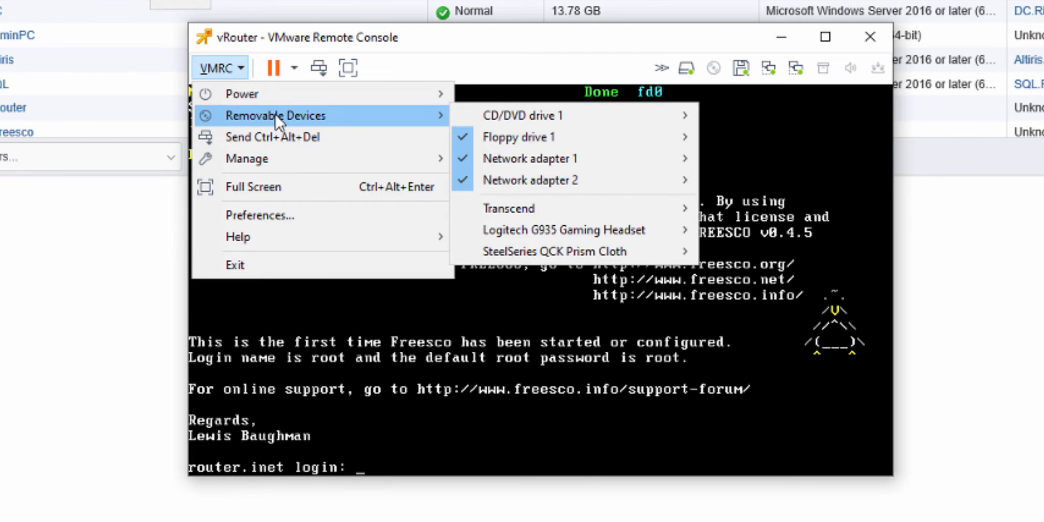
{"action": "mouse_move", "coordinate": [529, 134]}
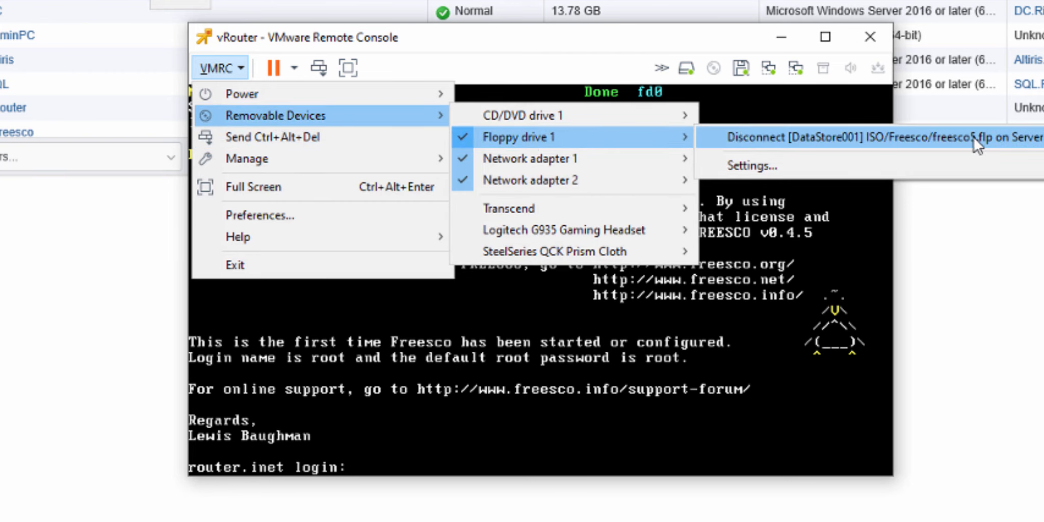
{"action": "left_click", "coordinate": [751, 136]}
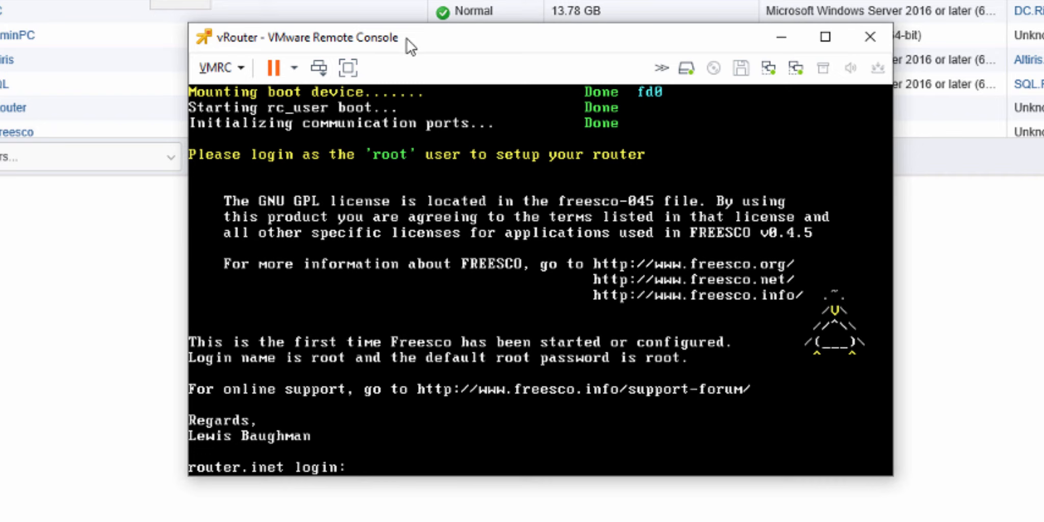
{"action": "left_click", "coordinate": [220, 68]}
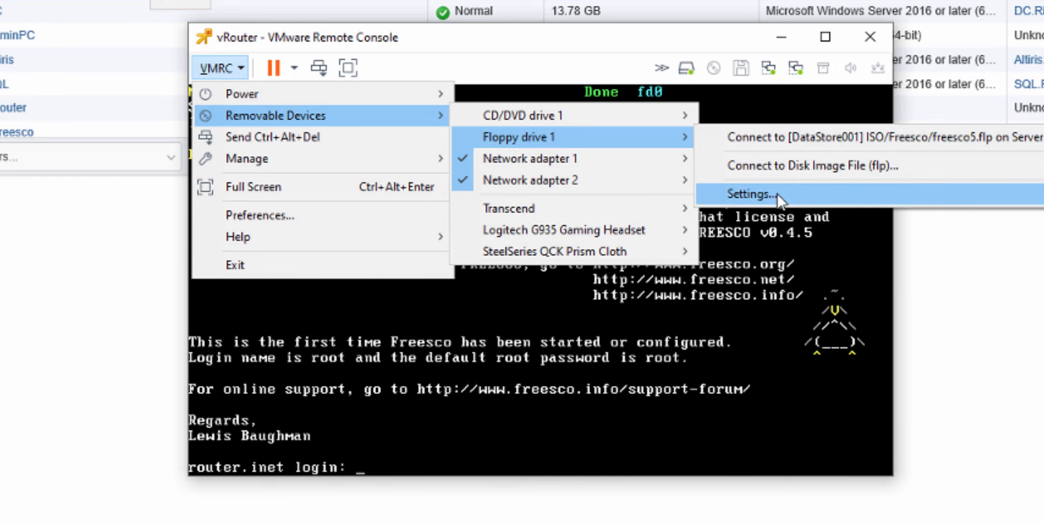
{"action": "left_click", "coordinate": [776, 165]}
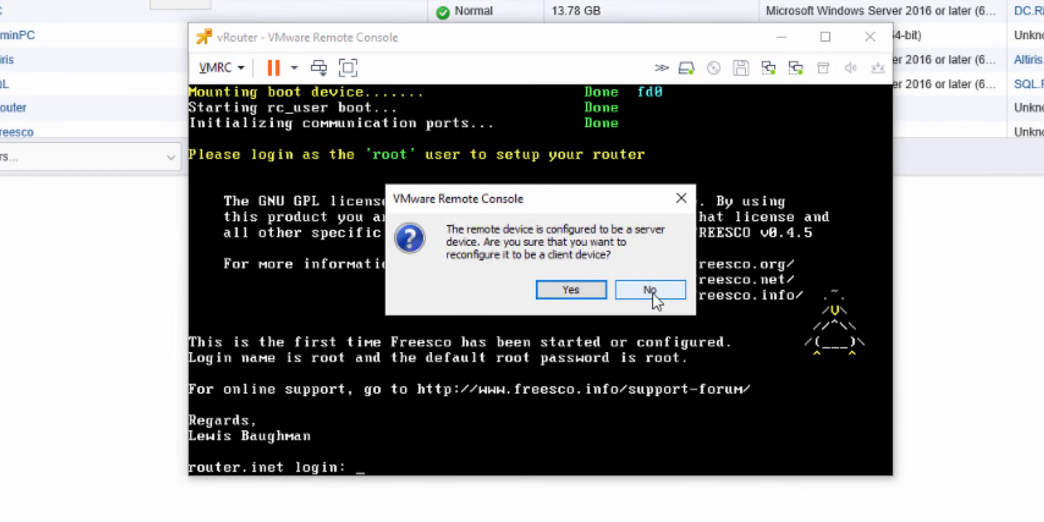
{"action": "left_click", "coordinate": [652, 291]}
Step: Open the settings of Floppy drive 1 and browse the Freesco folder's floppy images, selecting freesco5.flp
{"action": "left_click", "coordinate": [238, 72]}
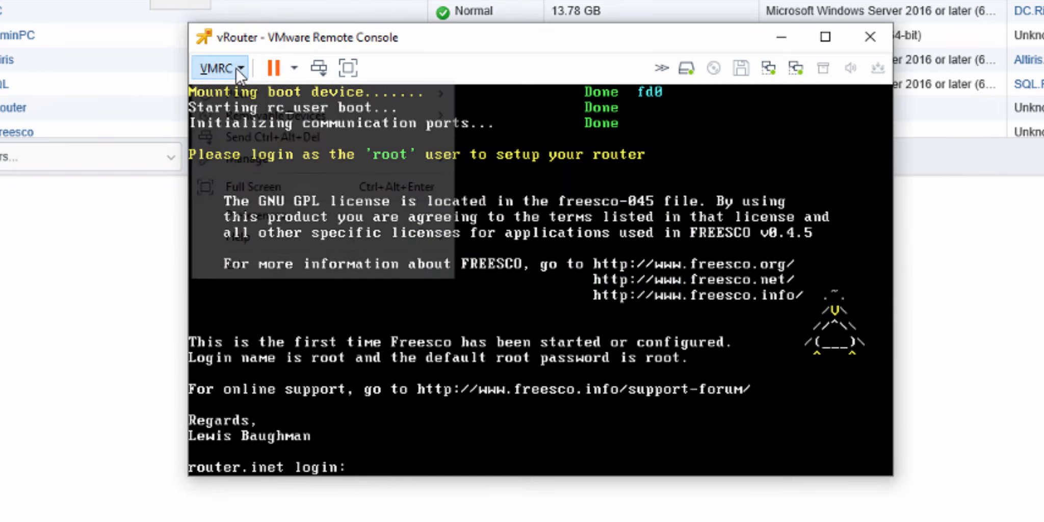
{"action": "mouse_move", "coordinate": [319, 117]}
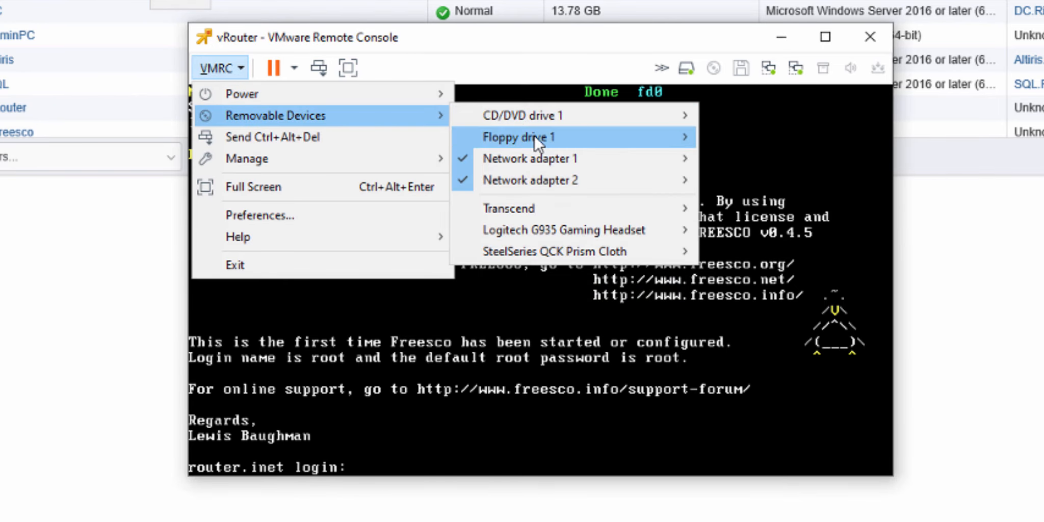
{"action": "mouse_move", "coordinate": [534, 136]}
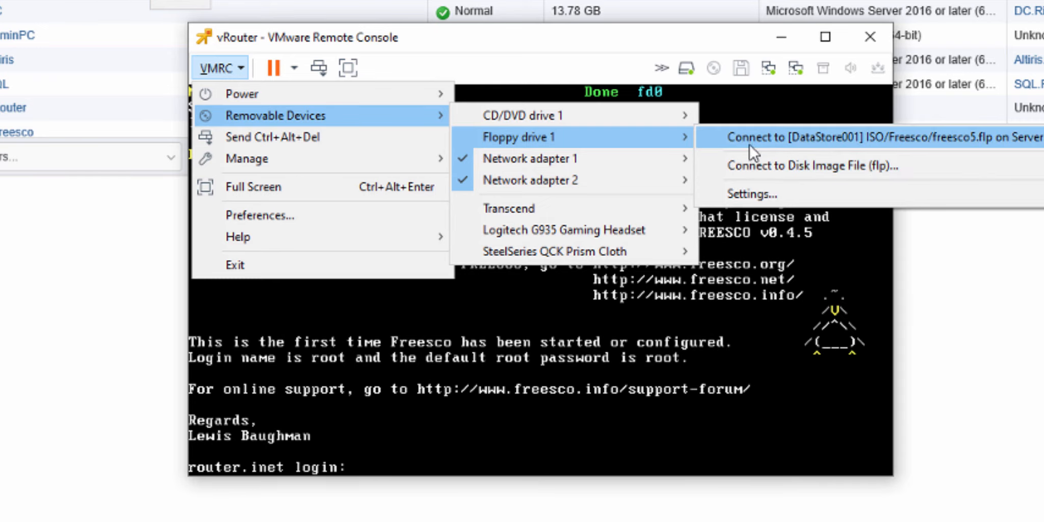
{"action": "left_click", "coordinate": [752, 193]}
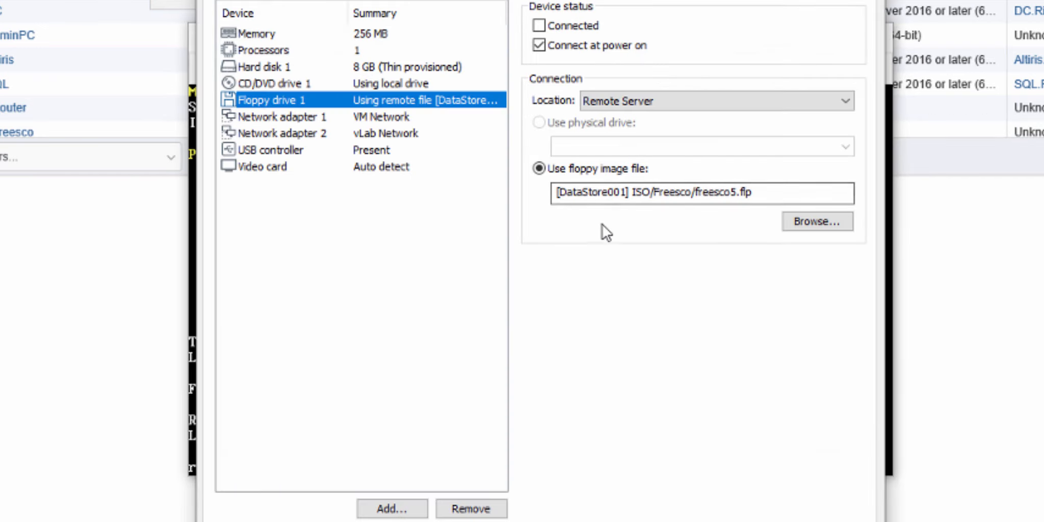
{"action": "left_click", "coordinate": [816, 221]}
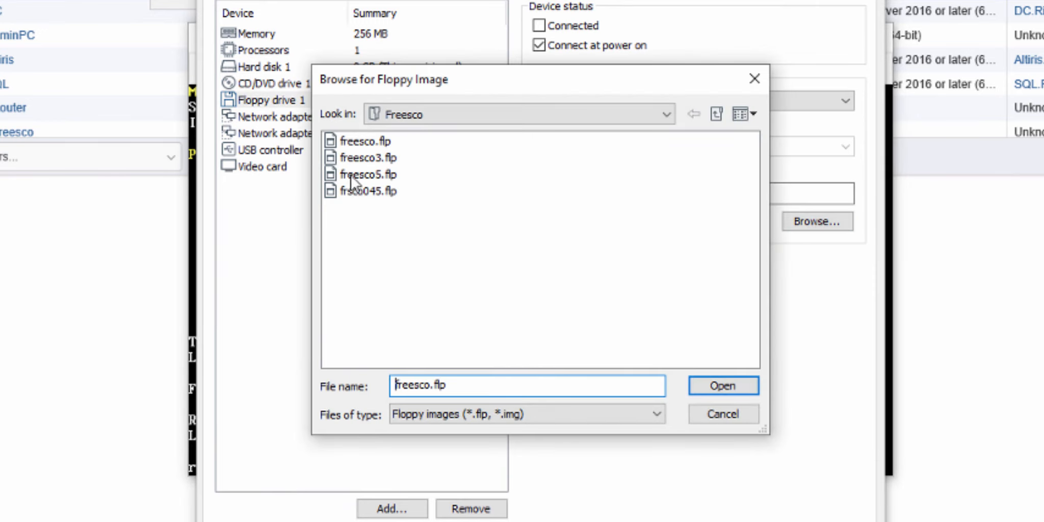
{"action": "left_click_drag", "start_coordinate": [436, 61], "coordinate": [739, 203]}
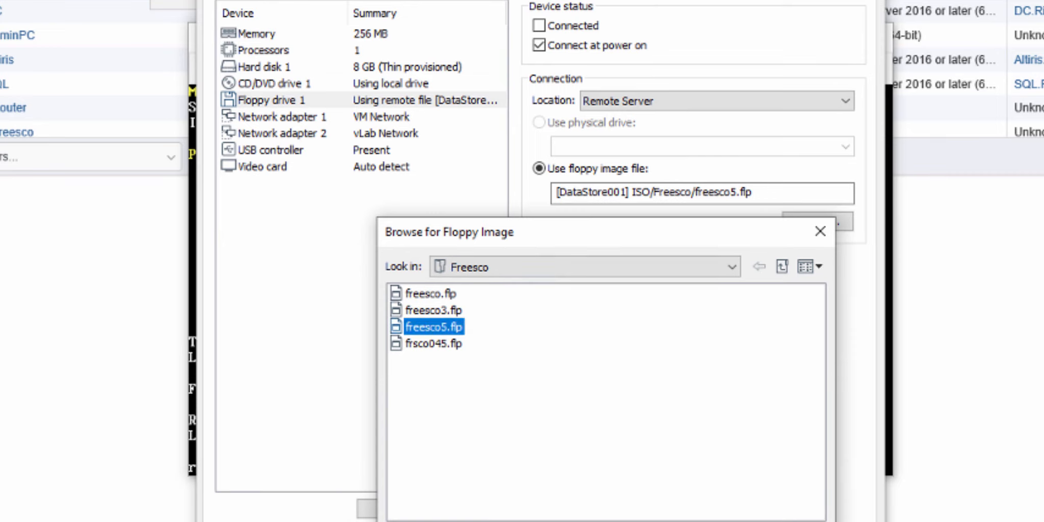
{"action": "left_click", "coordinate": [810, 521]}
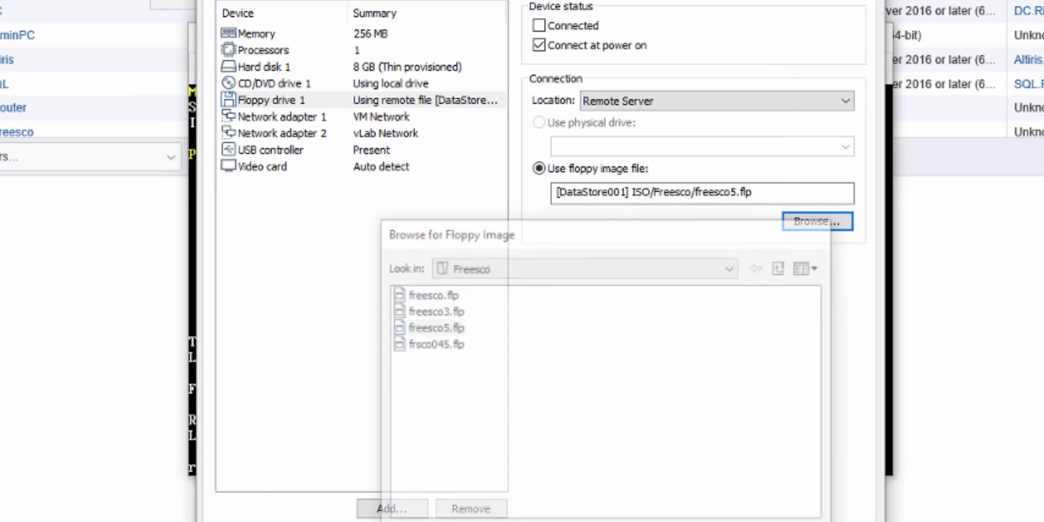
{"action": "left_click", "coordinate": [673, 521]}
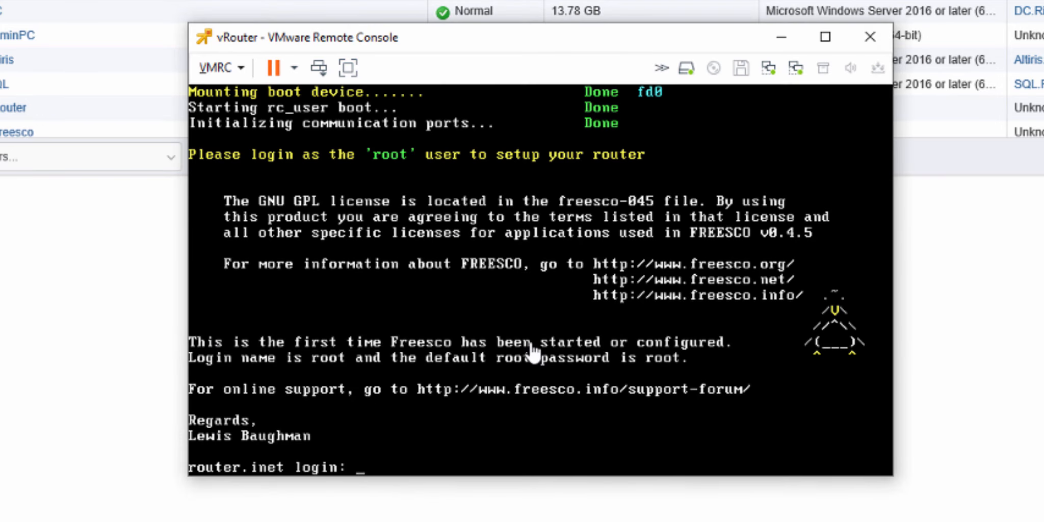
Step: Restart the vRouter guest with its floppy drive disconnected
{"action": "left_click", "coordinate": [418, 372]}
{"action": "left_click", "coordinate": [293, 74]}
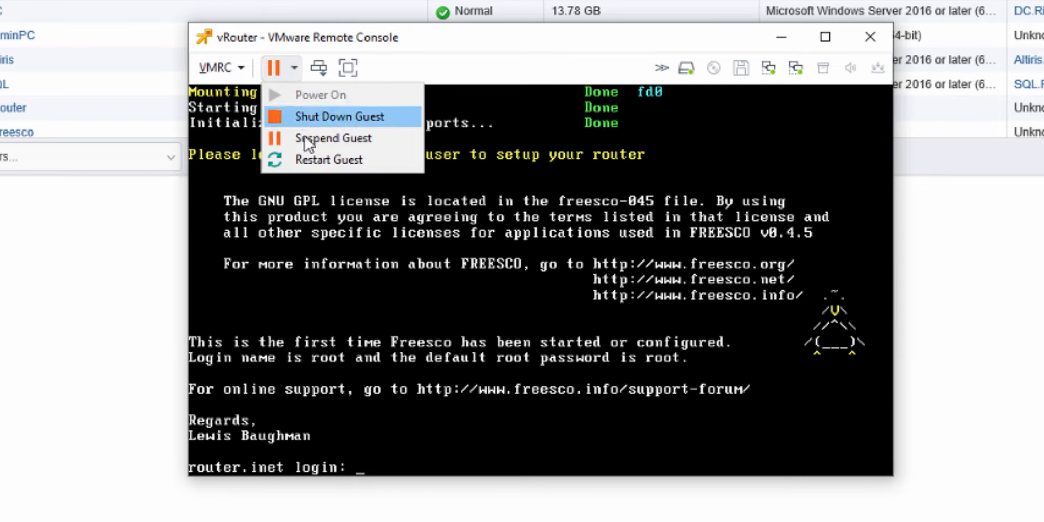
{"action": "left_click", "coordinate": [326, 159]}
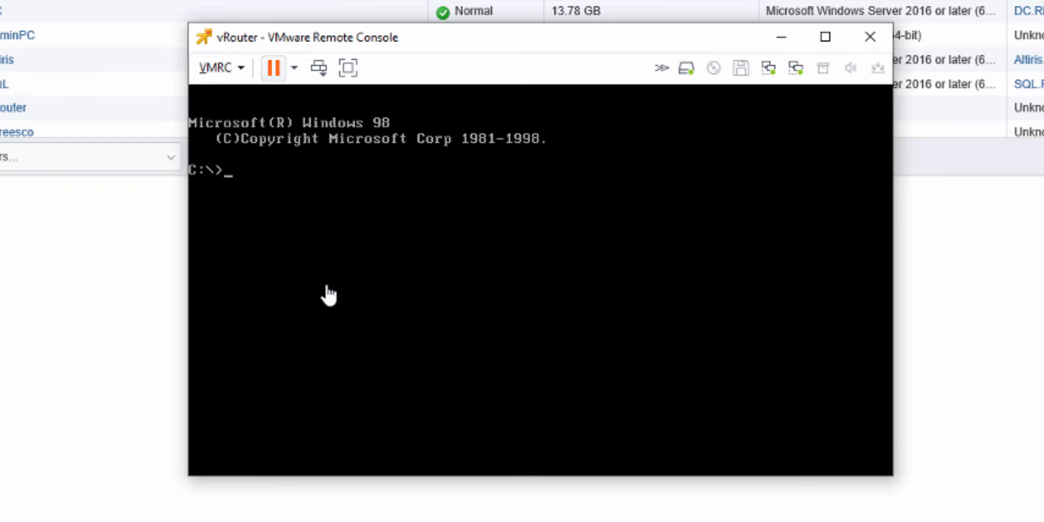
Step: Reconnect Floppy drive 1 to the freesco5.flp image in ISO/Freesco on DataStore001
{"action": "left_click", "coordinate": [243, 65]}
{"action": "mouse_move", "coordinate": [260, 116]}
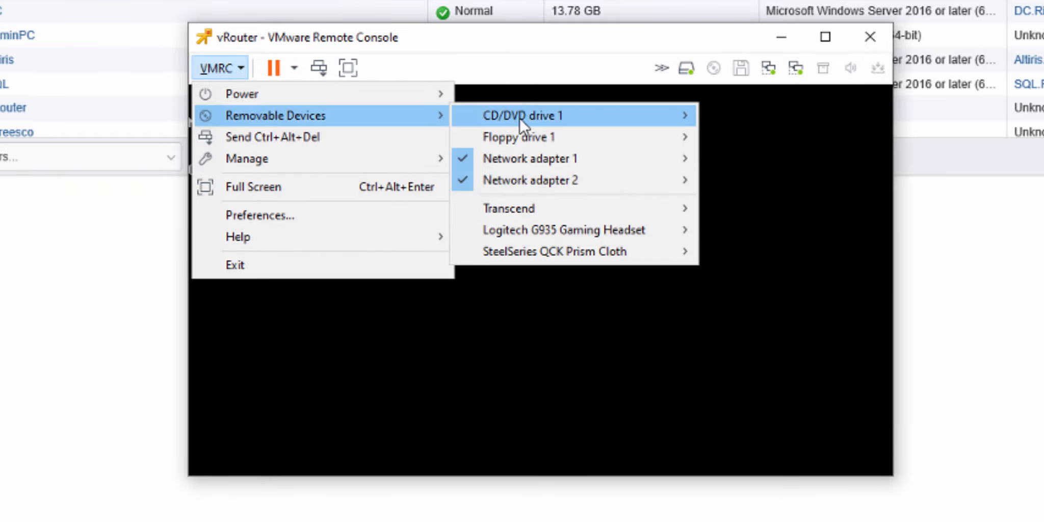
{"action": "mouse_move", "coordinate": [519, 114]}
{"action": "mouse_move", "coordinate": [685, 133]}
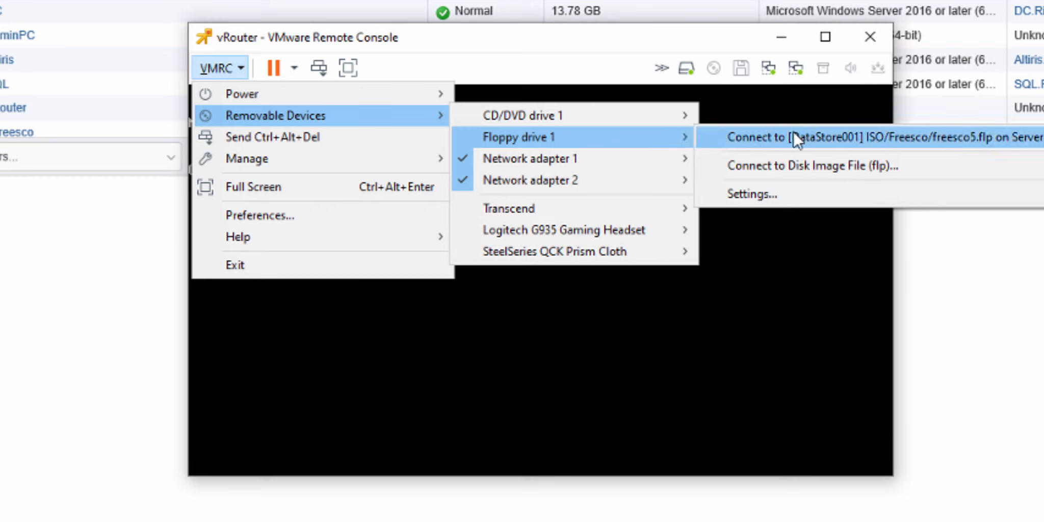
{"action": "left_click", "coordinate": [768, 138]}
Step: Restart the vRouter guest with the floppy connected and boot FREESCO in normal mode
{"action": "left_click", "coordinate": [242, 69]}
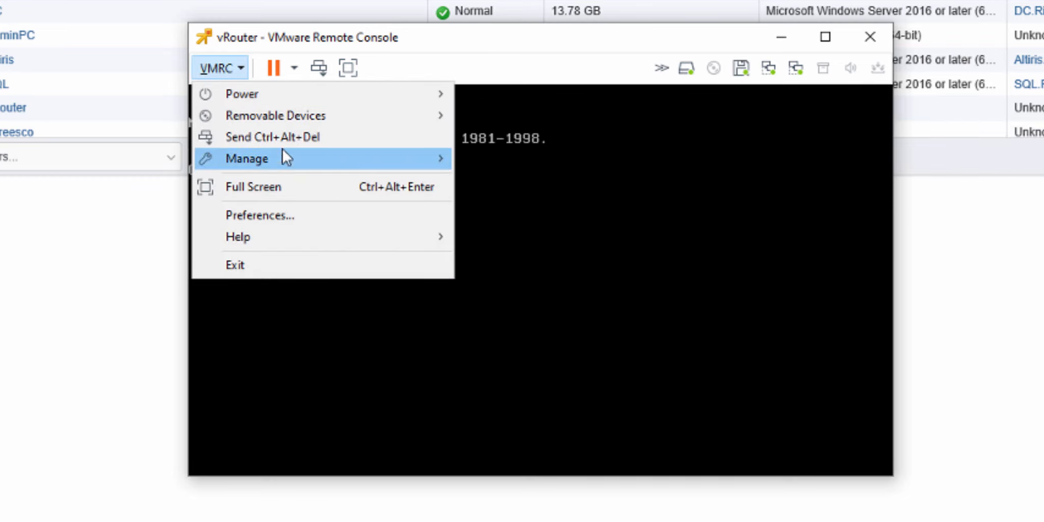
{"action": "mouse_move", "coordinate": [309, 114]}
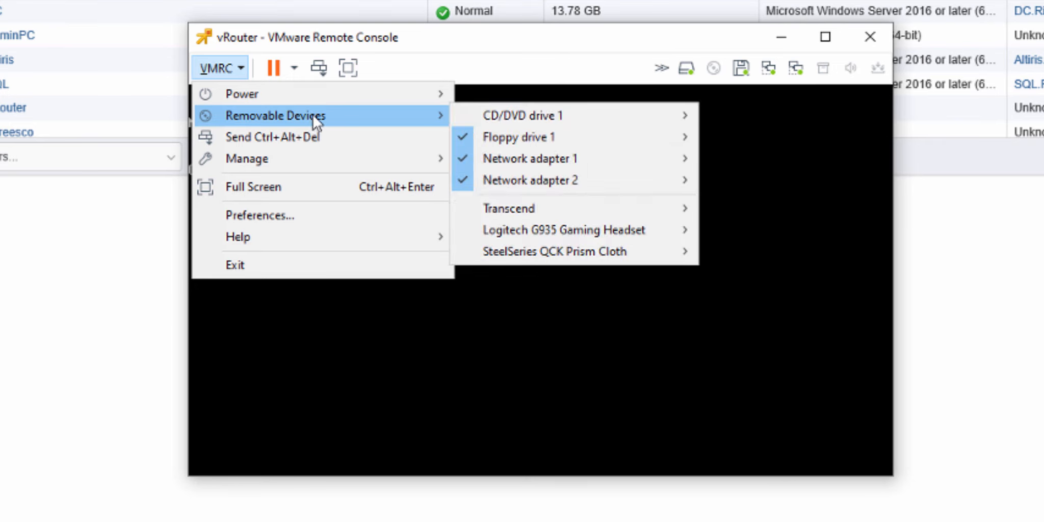
{"action": "mouse_move", "coordinate": [390, 95]}
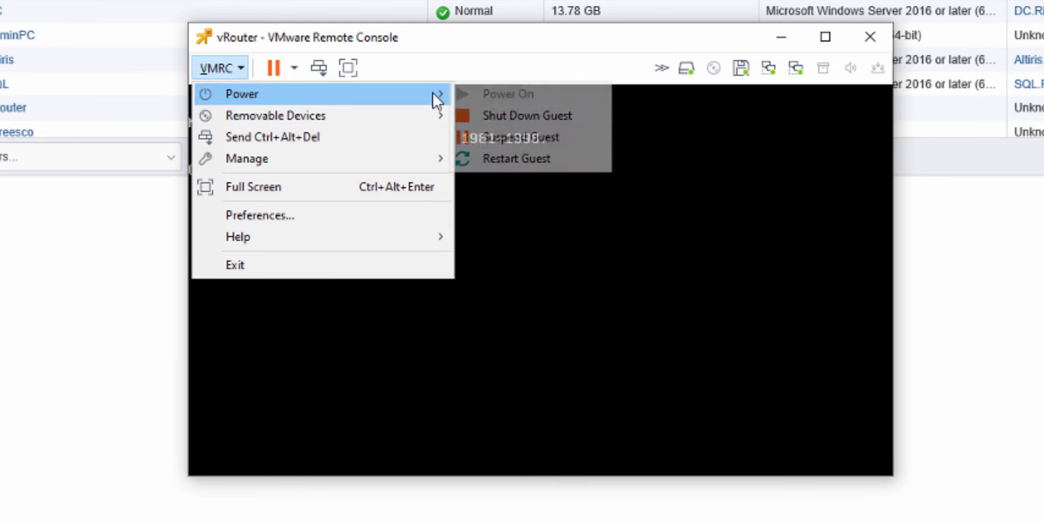
{"action": "left_click", "coordinate": [515, 158]}
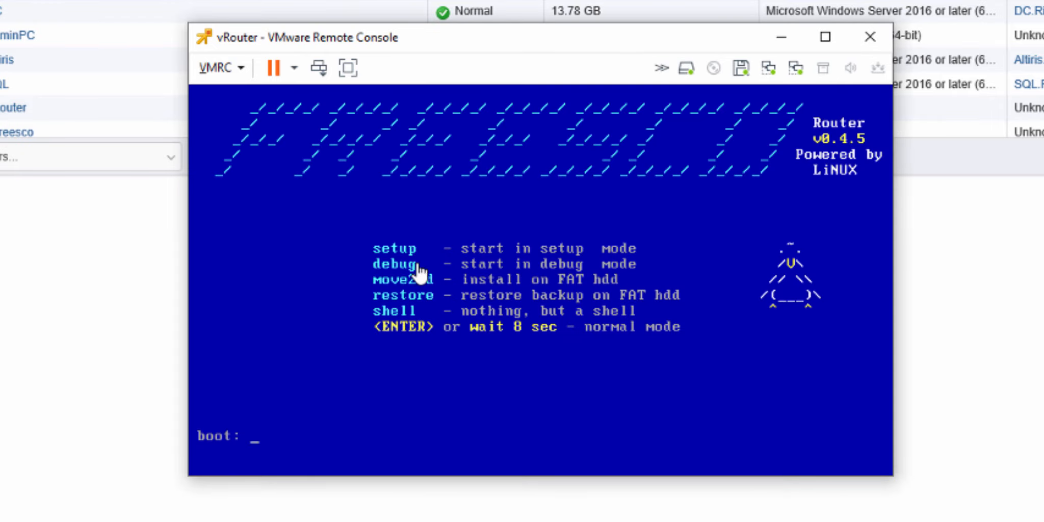
{"action": "key", "text": "Return"}
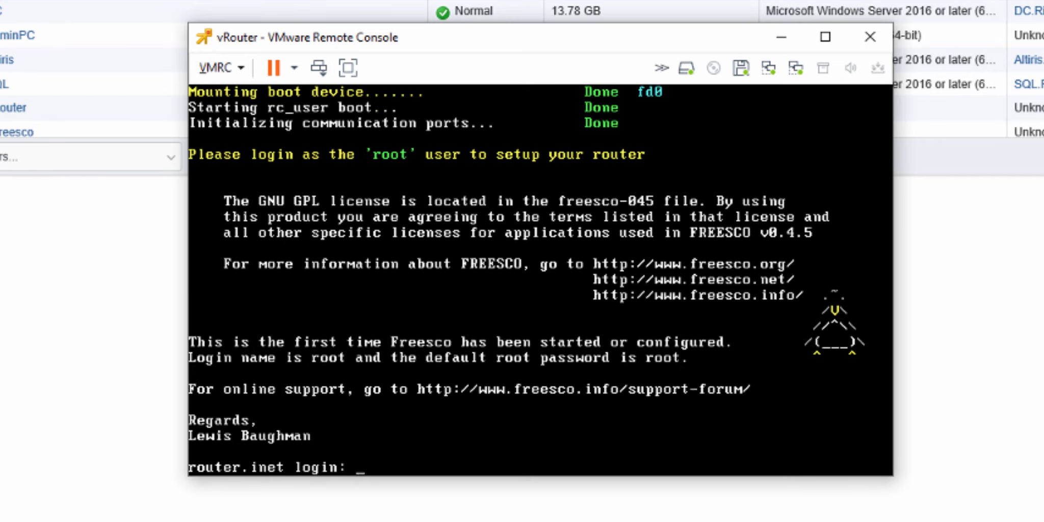
Step: Log in to the vRouter as root with the account password and try the shutdown command
{"action": "left_click", "coordinate": [405, 255]}
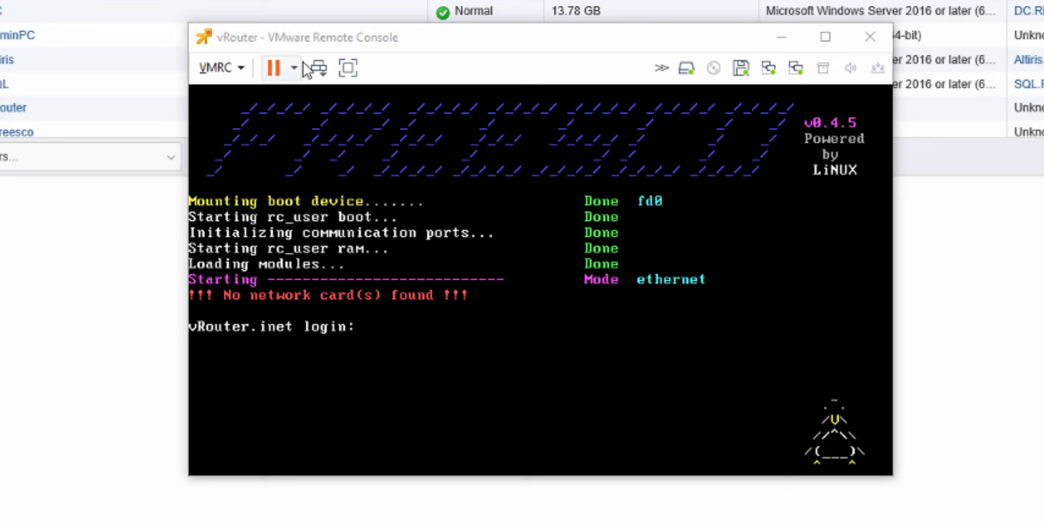
{"action": "left_click", "coordinate": [481, 352]}
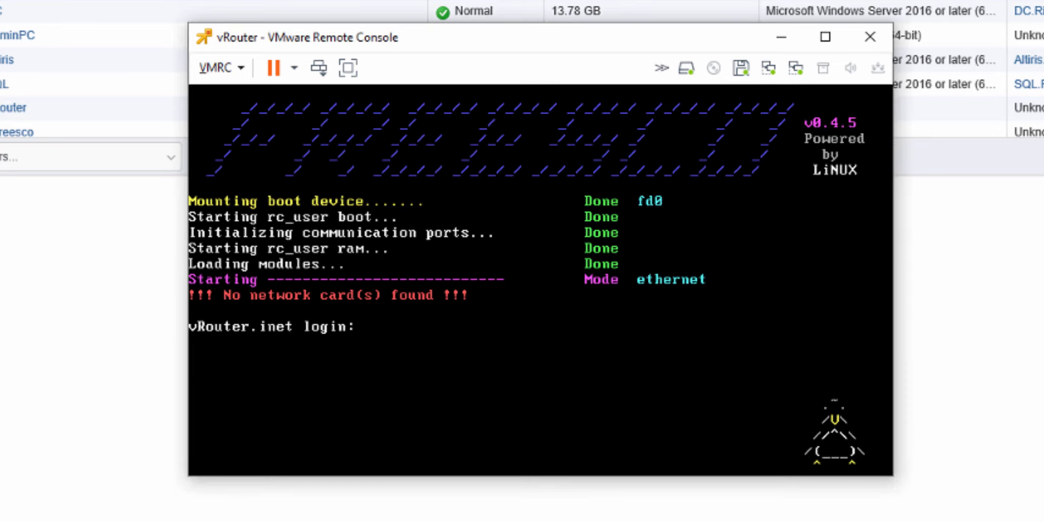
{"action": "type", "text": "root"}
{"action": "key", "text": "Return"}
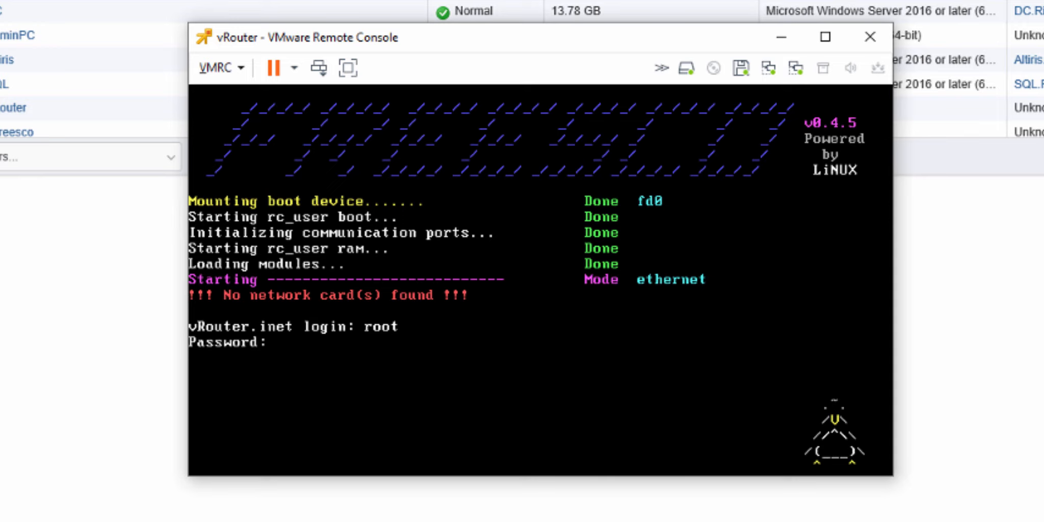
{"action": "key", "text": "Return"}
{"action": "type", "text": "shutdown"}
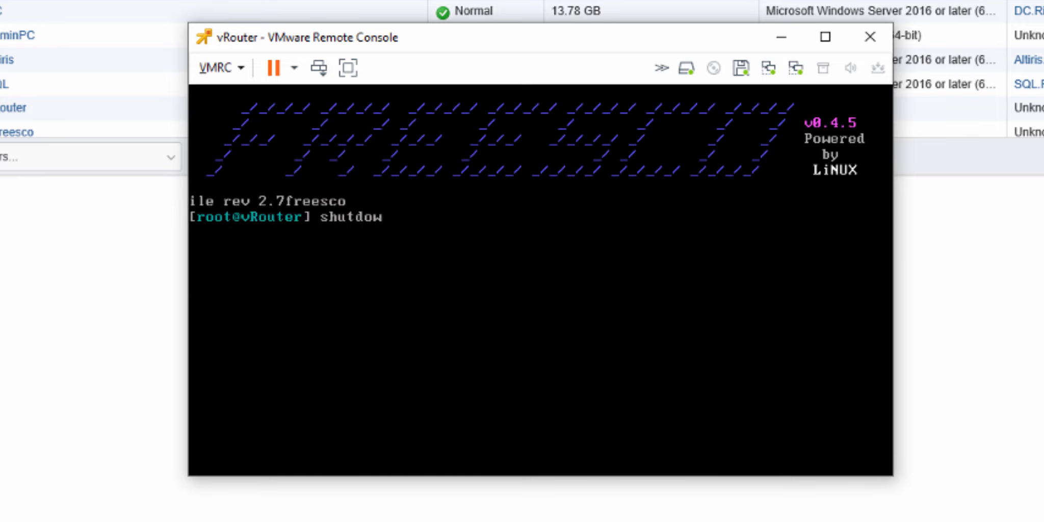
{"action": "key", "text": "Return"}
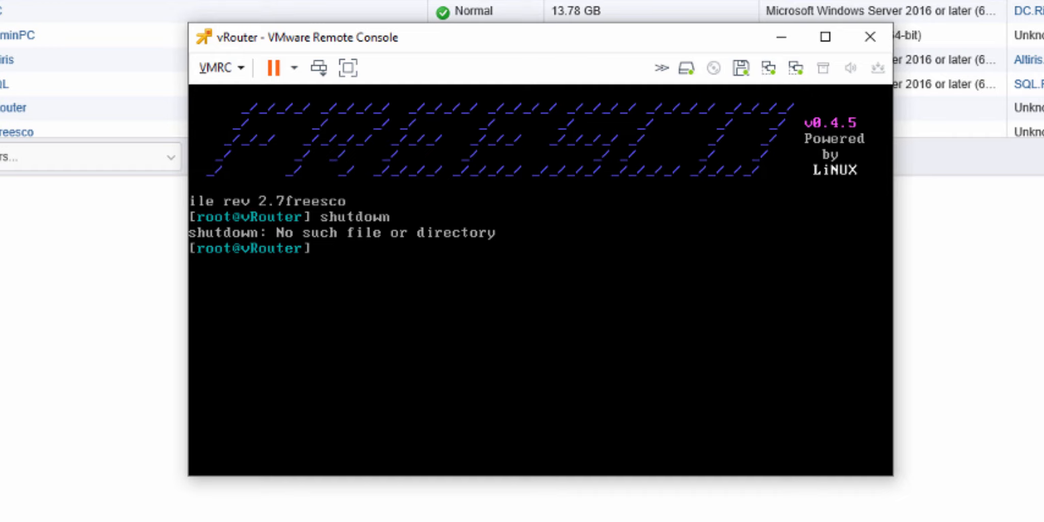
Step: Reboot the router from the FREESCO shell
{"action": "type", "text": "rest"}
{"action": "key", "text": "BackSpace"}
{"action": "key", "text": "BackSpace"}
{"action": "key", "text": "BackSpace"}
{"action": "key", "text": "BackSpace"}
{"action": "key", "text": "Return"}
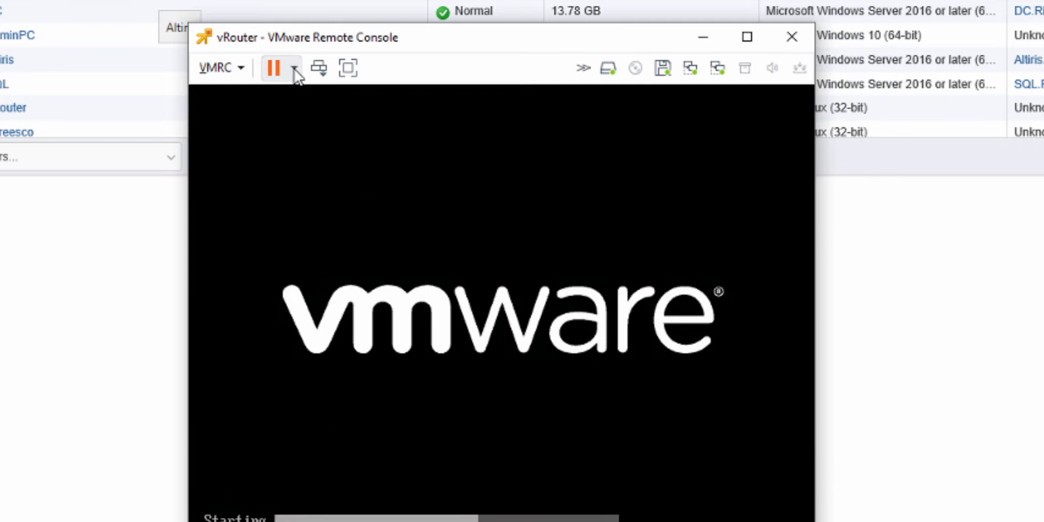
Step: Shut down the vRouter guest and power it back on
{"action": "left_click", "coordinate": [294, 68]}
{"action": "left_click", "coordinate": [302, 115]}
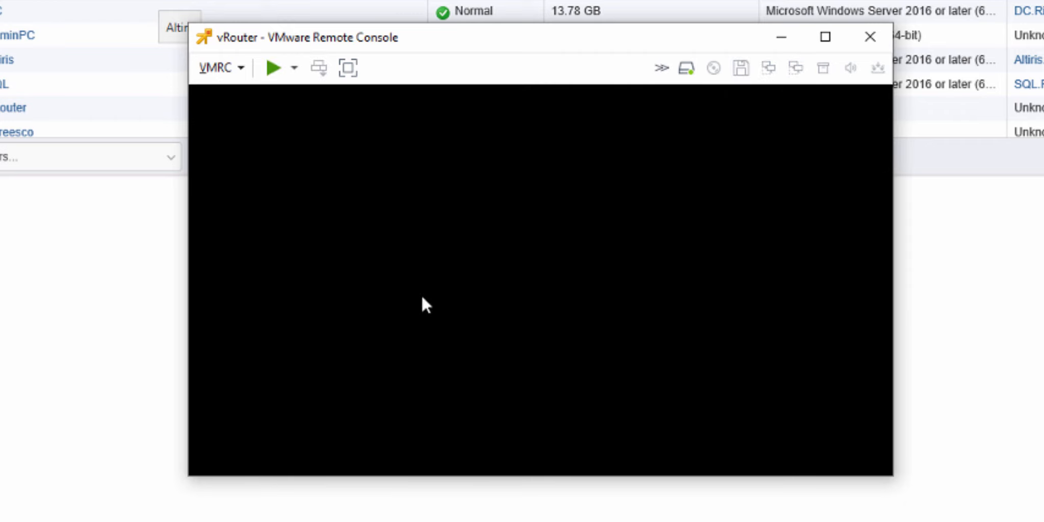
{"action": "left_click", "coordinate": [273, 66]}
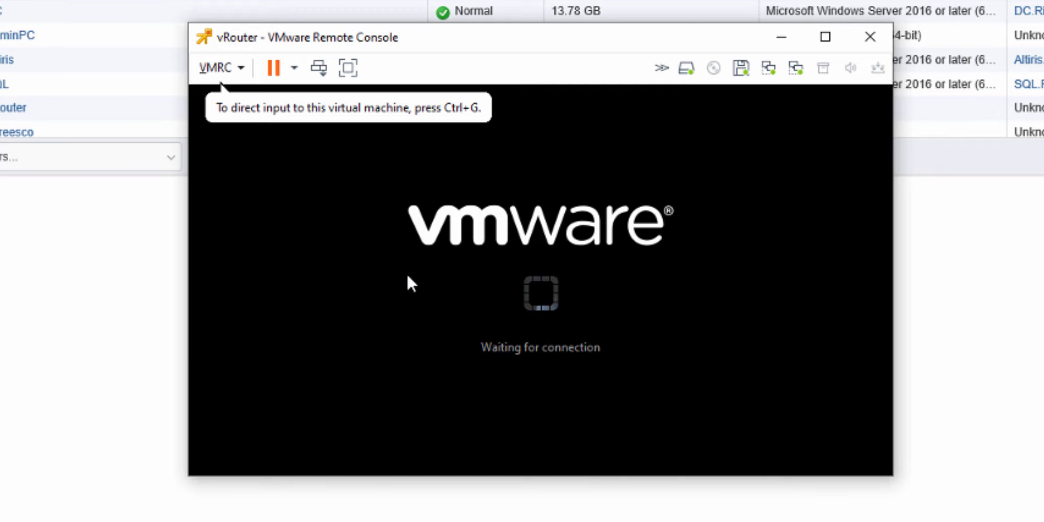
Step: Close the vRouter console, launch a new remote console for vRouter from the virtual machine list, and reposition its window
{"action": "left_click", "coordinate": [883, 40]}
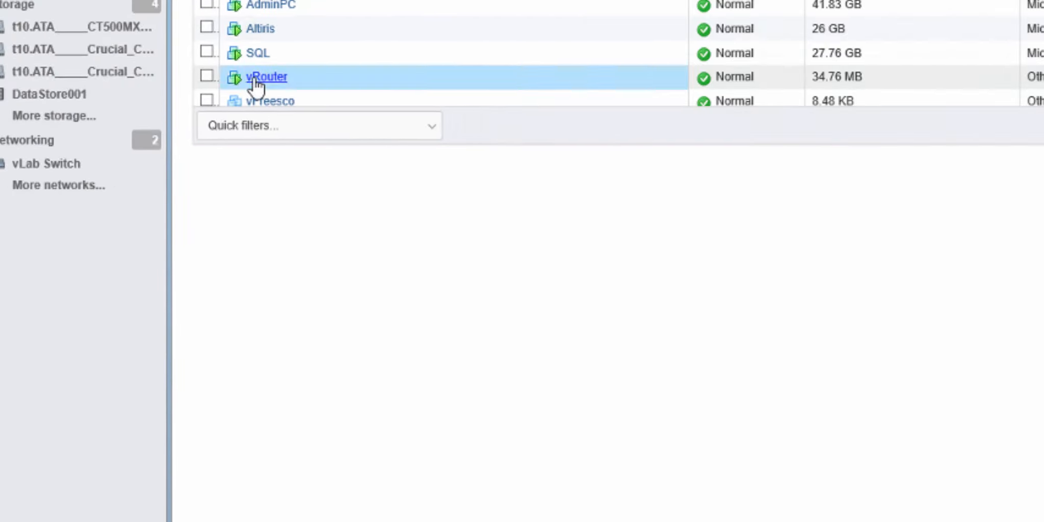
{"action": "right_click", "coordinate": [255, 81]}
{"action": "mouse_move", "coordinate": [457, 207]}
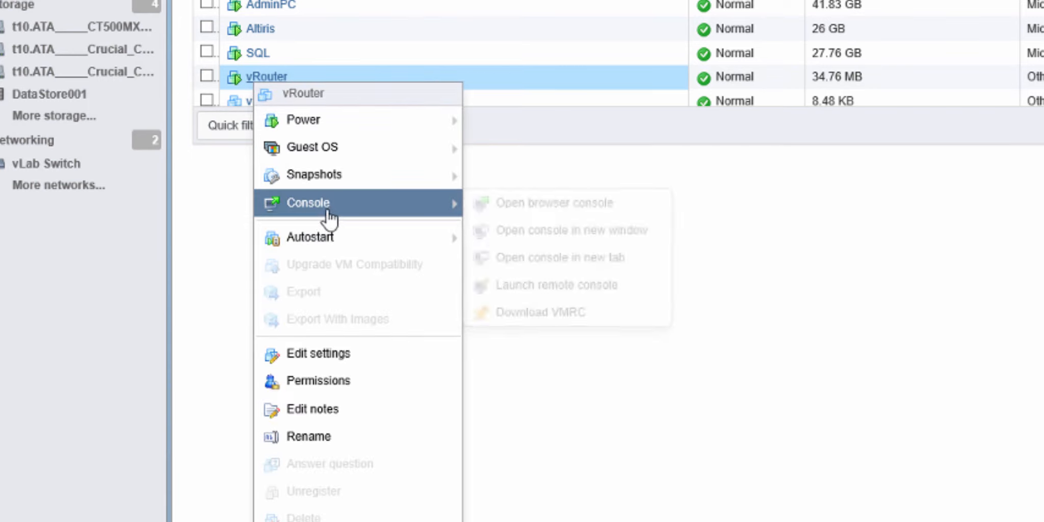
{"action": "left_click", "coordinate": [554, 286]}
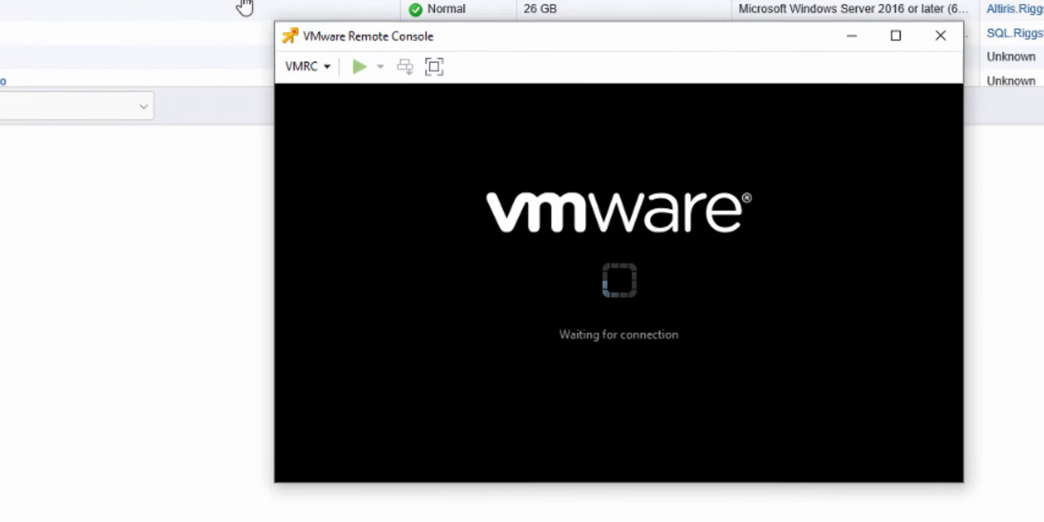
{"action": "left_click_drag", "start_coordinate": [460, 34], "coordinate": [316, 0]}
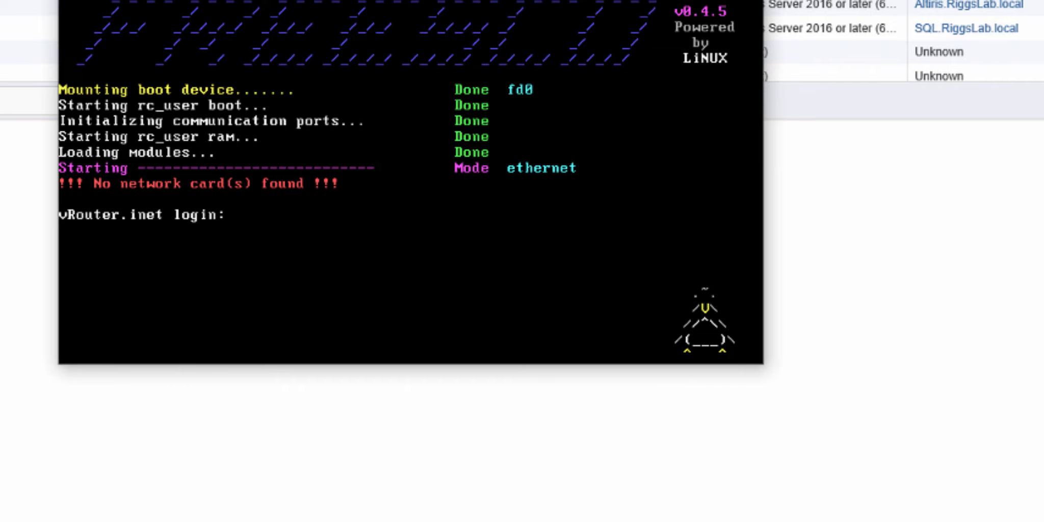
Step: Power off the vRouter virtual machine and open its settings for editing
{"action": "left_click", "coordinate": [162, 0]}
{"action": "left_click", "coordinate": [193, 10]}
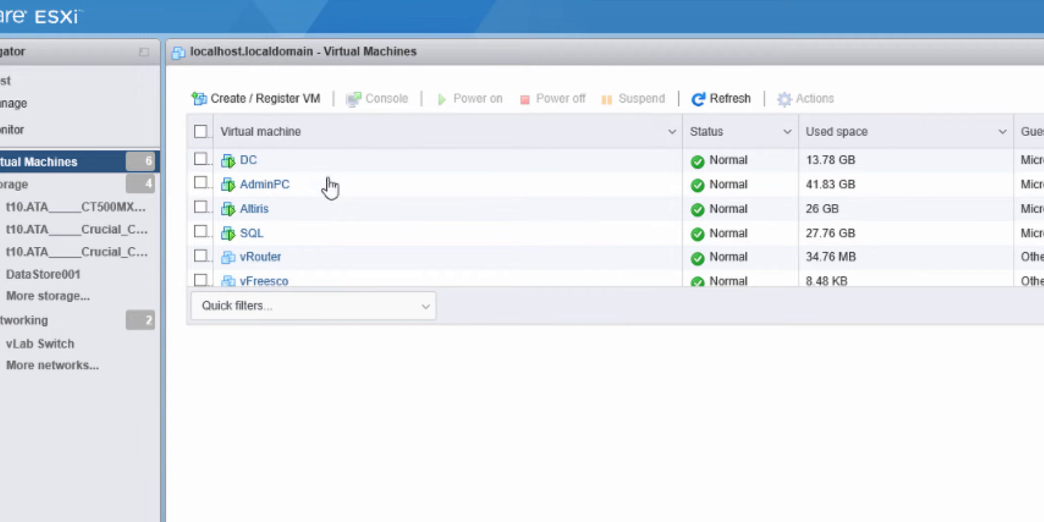
{"action": "right_click", "coordinate": [268, 263]}
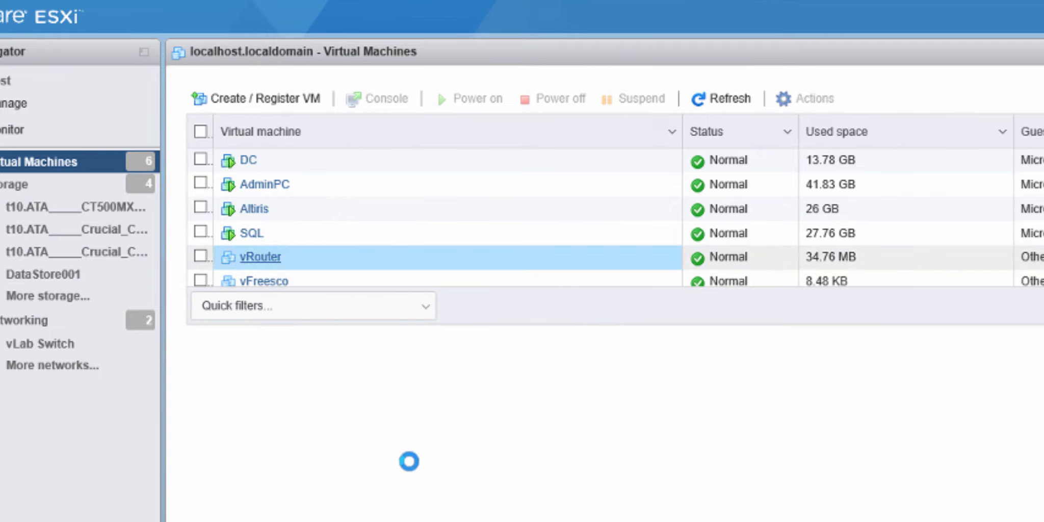
{"action": "mouse_move", "coordinate": [360, 434]}
{"action": "left_click", "coordinate": [144, 437]}
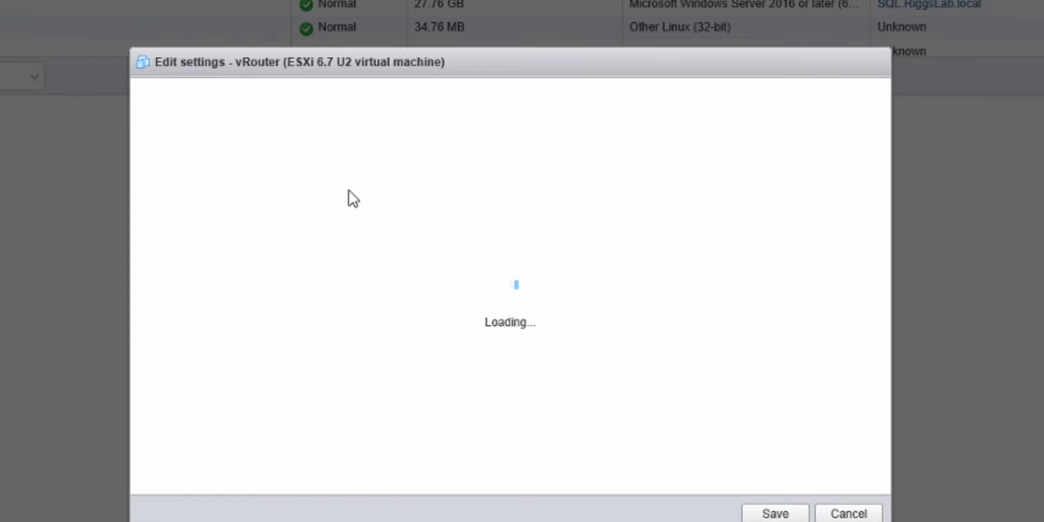
Step: Set the adapter type of vRouter's Network Adapter 1 to AMD Lance PCNet 32
{"action": "scroll", "coordinate": [378, 305], "scroll_direction": "down", "scroll_amount": 2}
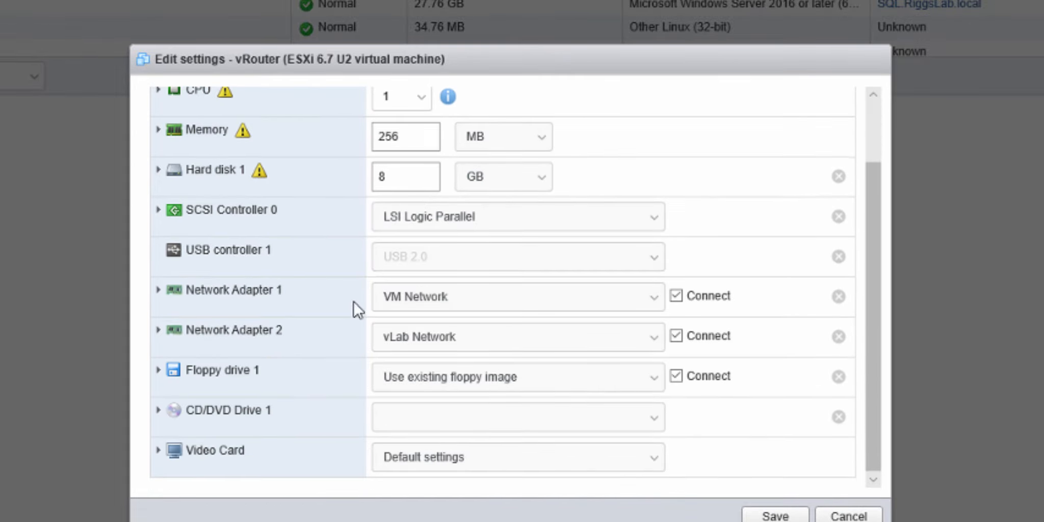
{"action": "left_click", "coordinate": [158, 289]}
{"action": "left_click", "coordinate": [421, 380]}
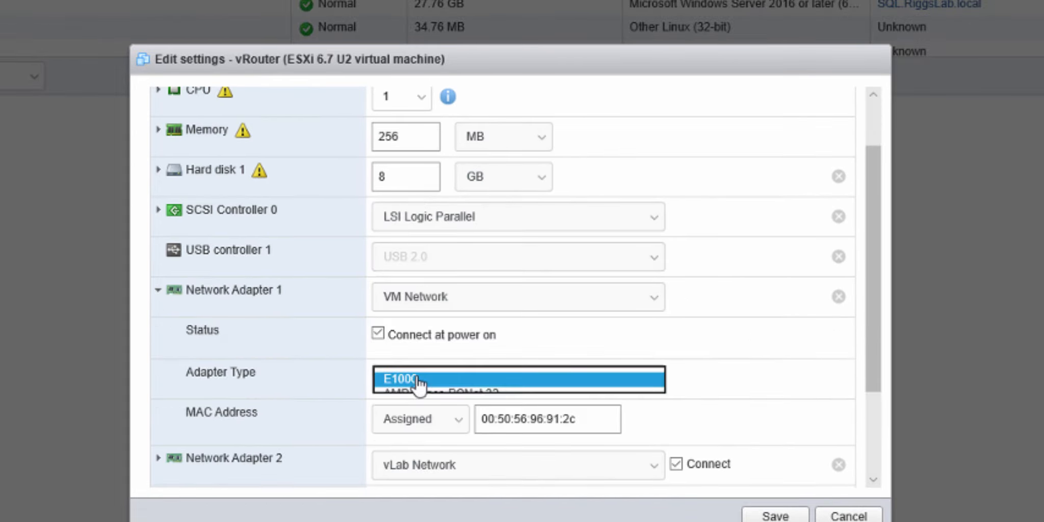
{"action": "left_click", "coordinate": [426, 394]}
{"action": "left_click", "coordinate": [158, 299]}
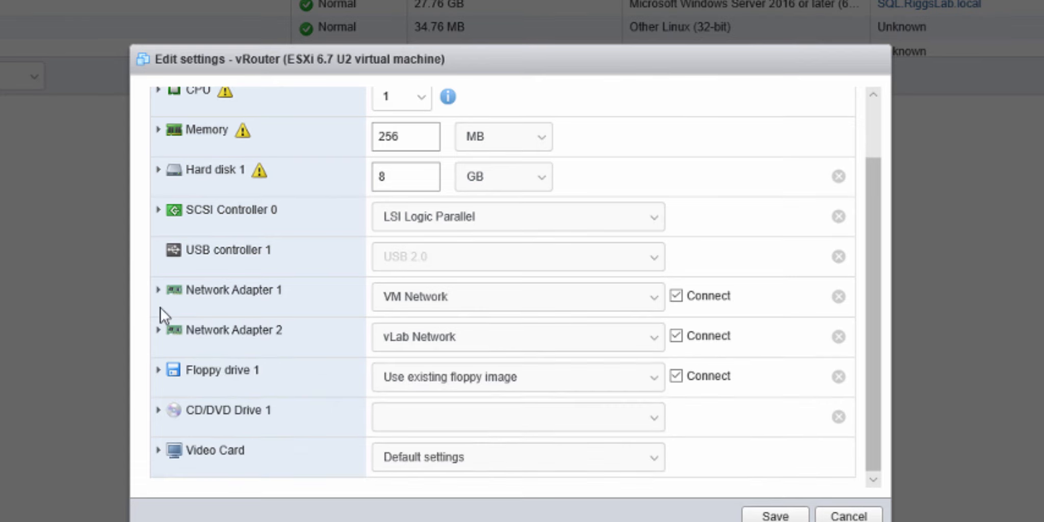
Step: Set the adapter type of Network Adapter 2 to AMD Lance PCNet 32 and save the vRouter settings
{"action": "left_click", "coordinate": [159, 330]}
{"action": "left_click", "coordinate": [402, 420]}
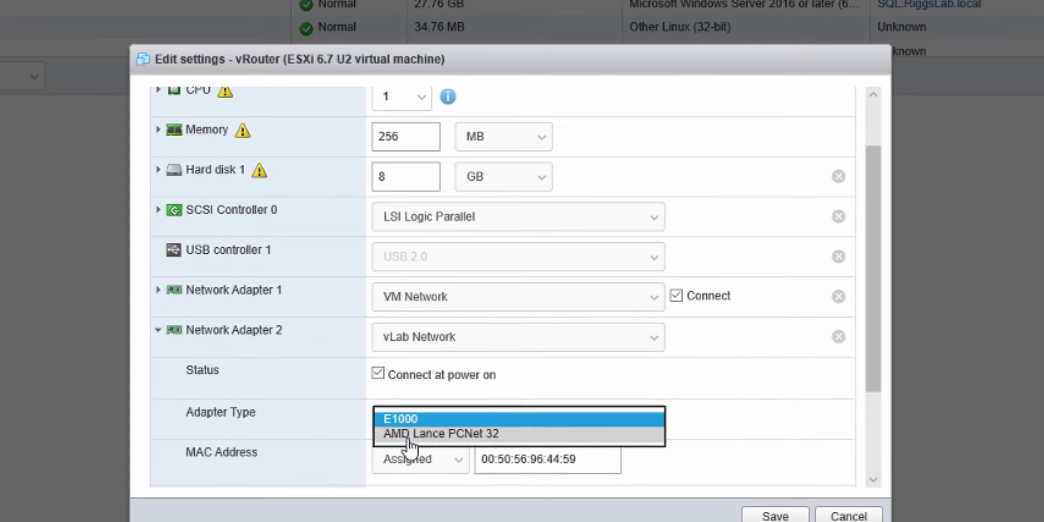
{"action": "left_click", "coordinate": [406, 434]}
{"action": "left_click", "coordinate": [160, 329]}
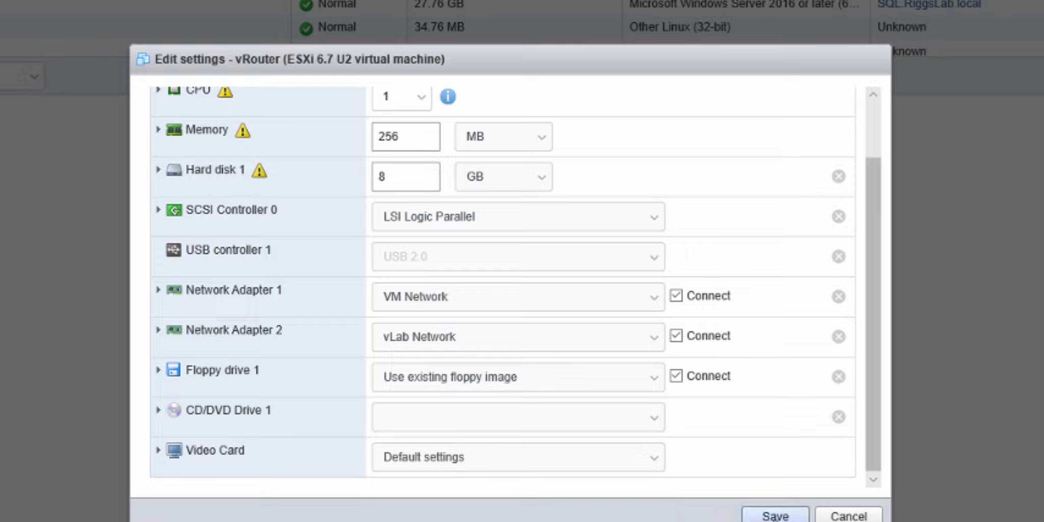
{"action": "left_click", "coordinate": [774, 515]}
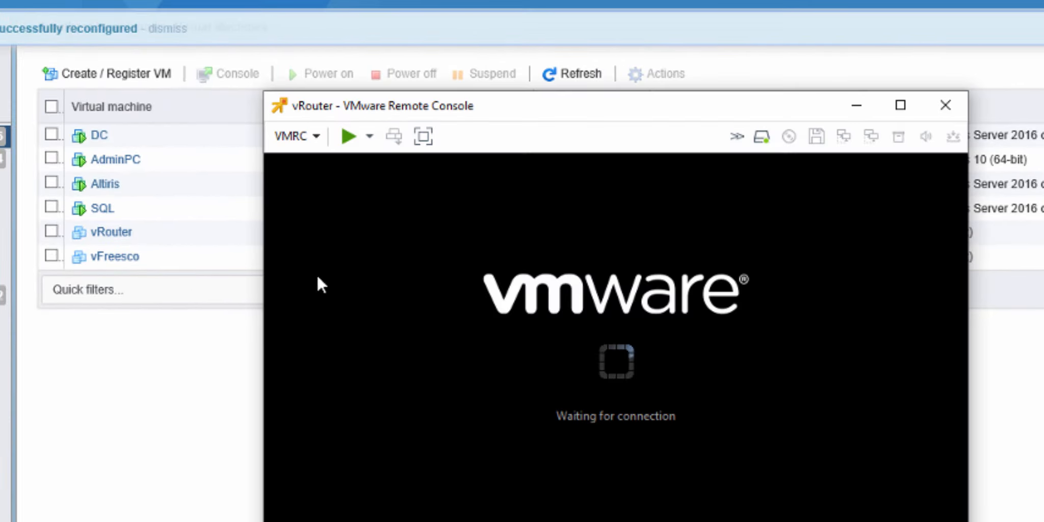
Step: Power on vRouter from its remote console and boot FREESCO to the login prompt
{"action": "left_click", "coordinate": [349, 136]}
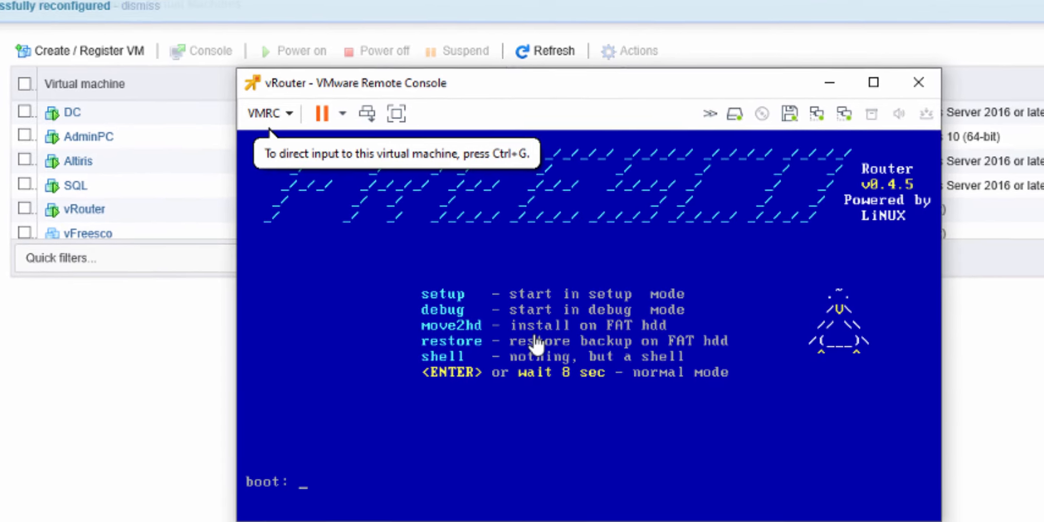
{"action": "left_click", "coordinate": [536, 347]}
{"action": "key", "text": "Return"}
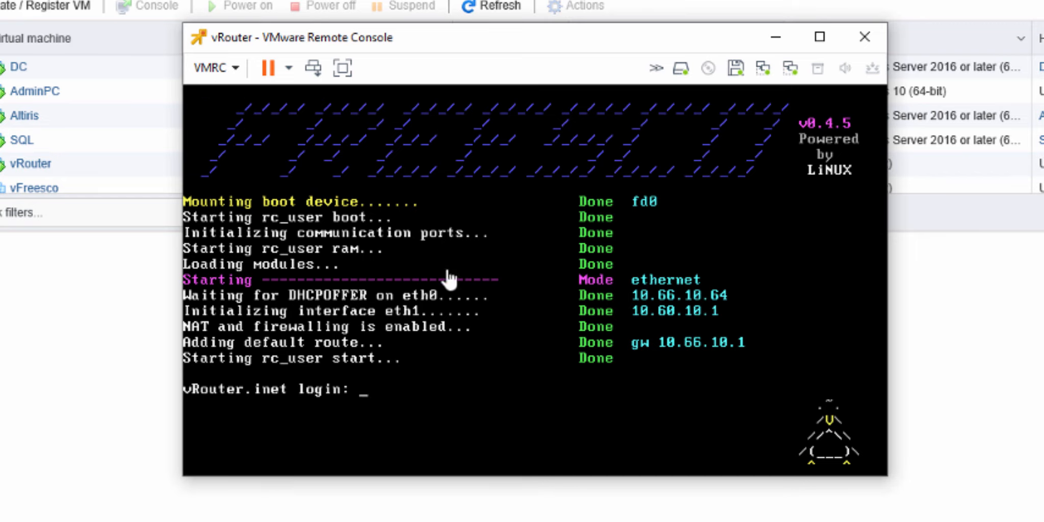
Step: Switch to the AdminPC console and ping 10.66.10.1 and google.com from its command prompt
{"action": "key", "text": "alt+Tab"}
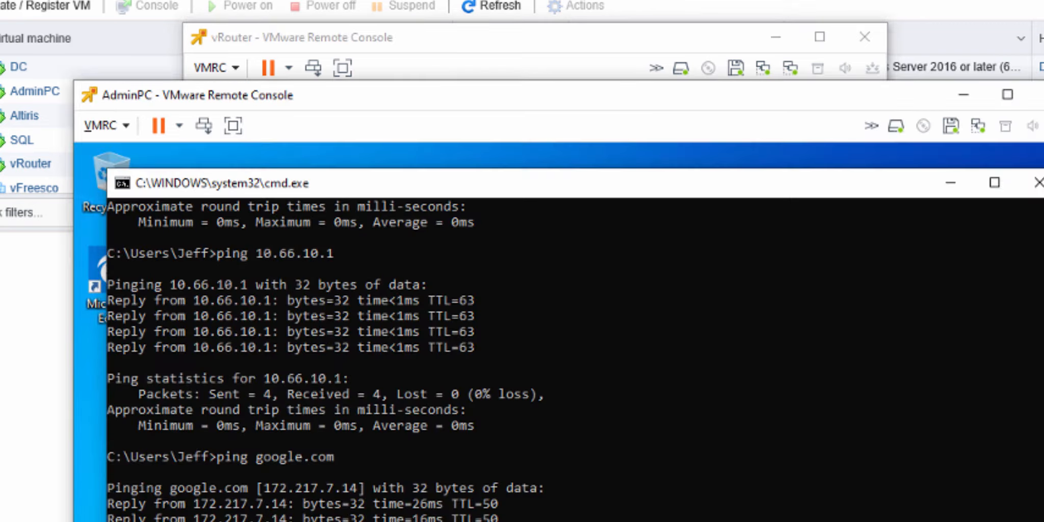
{"action": "key", "text": "Up"}
{"action": "key", "text": "Up"}
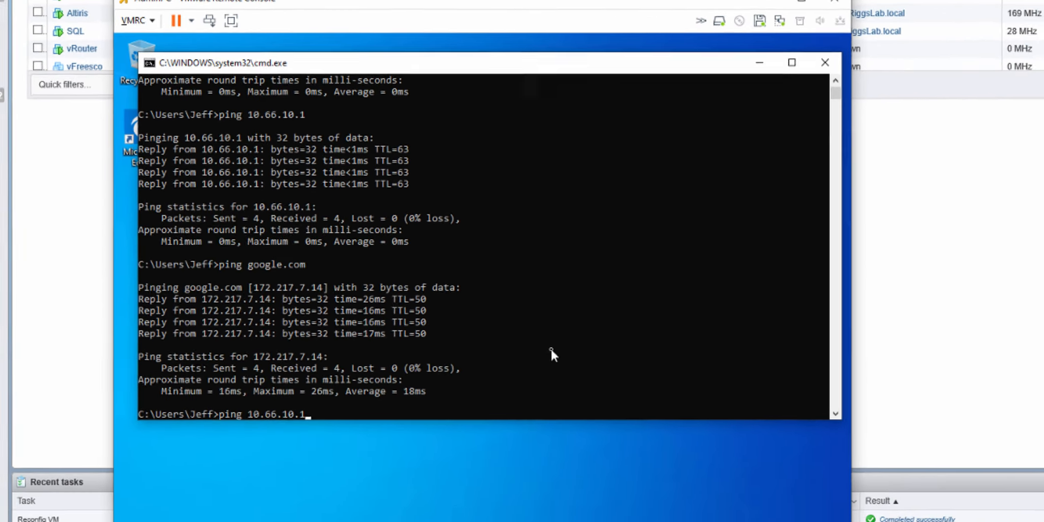
{"action": "key", "text": "Return"}
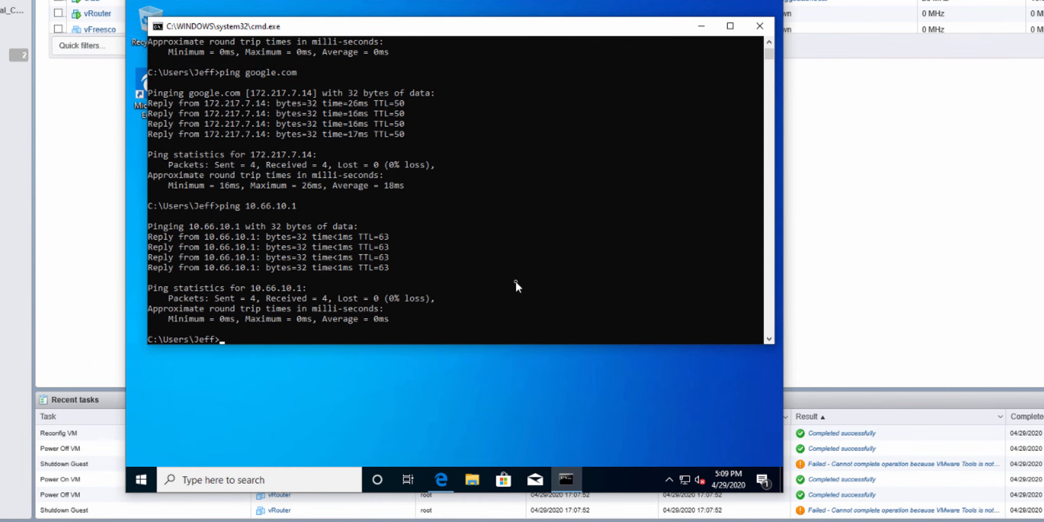
{"action": "key", "text": "Up"}
{"action": "key", "text": "Up"}
{"action": "key", "text": "Return"}
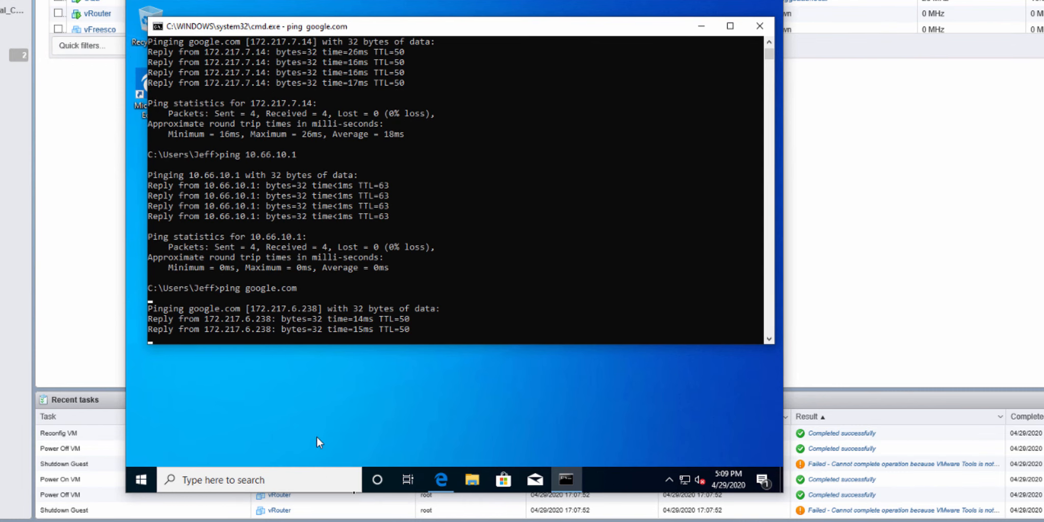
Step: Look up xfinity in Edge on AdminPC to test web access, and close the command prompt window
{"action": "left_click", "coordinate": [441, 480]}
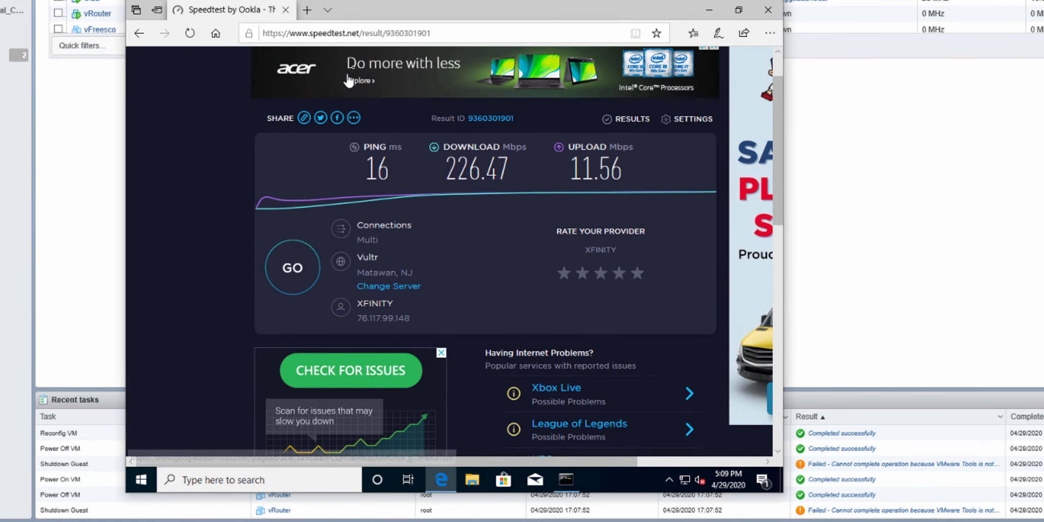
{"action": "left_click", "coordinate": [397, 34]}
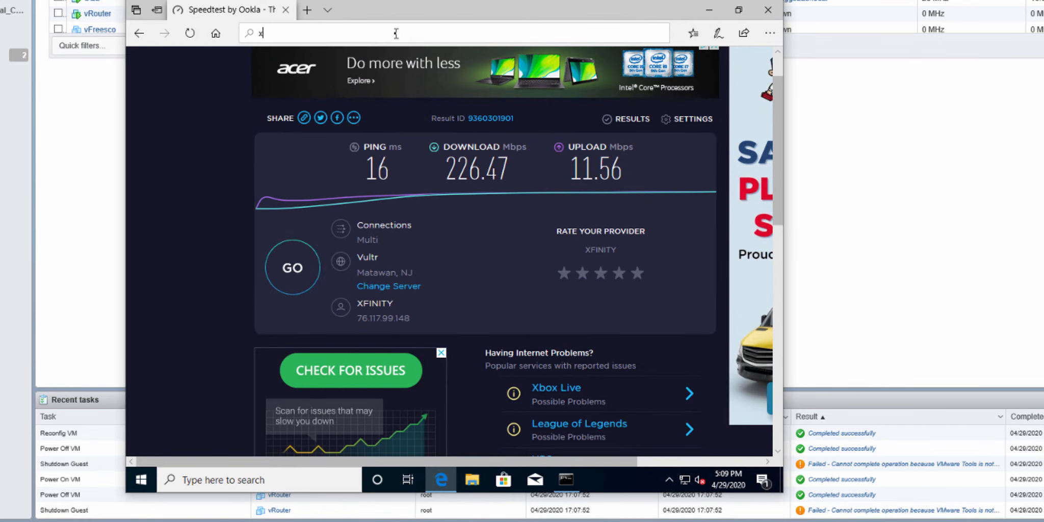
{"action": "type", "text": "xfinity"}
{"action": "key", "text": "Return"}
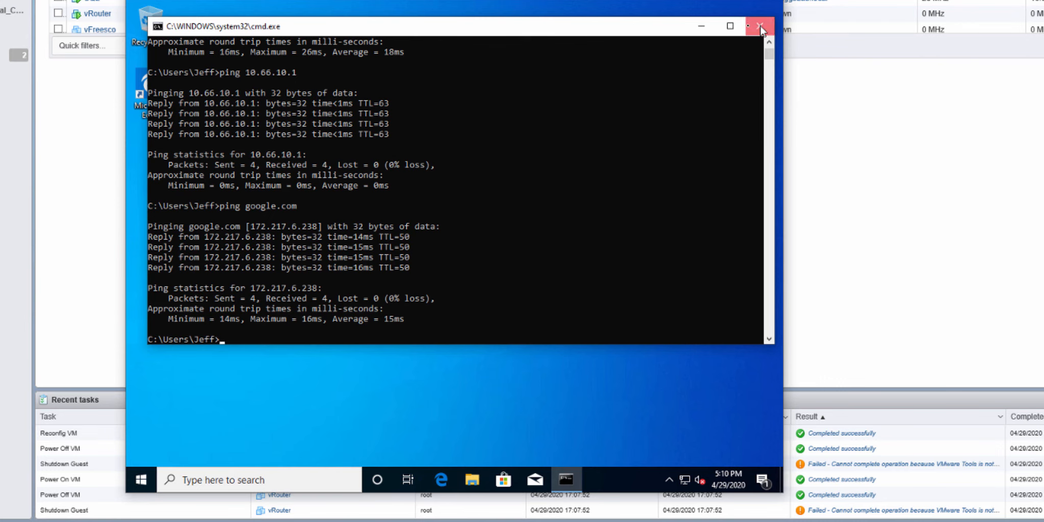
{"action": "left_click", "coordinate": [760, 27]}
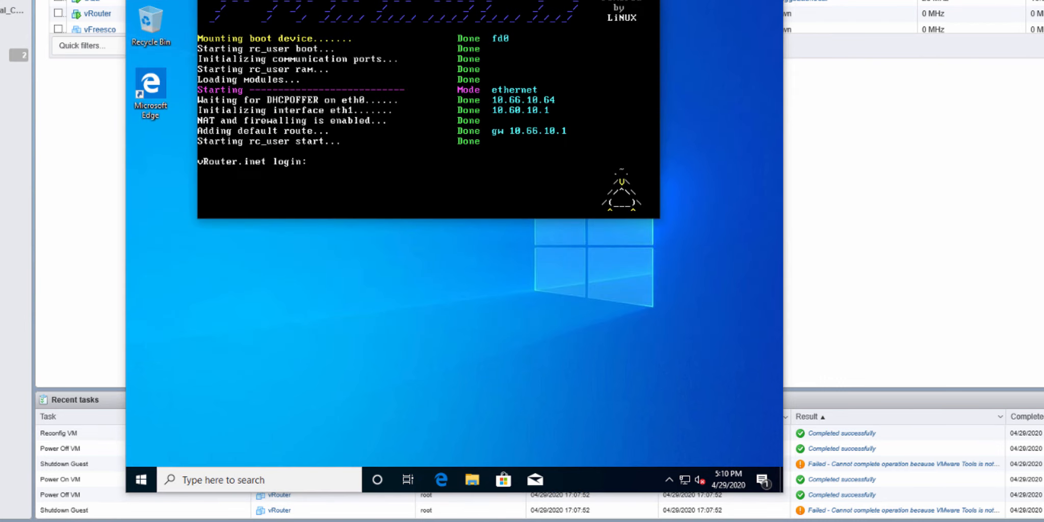